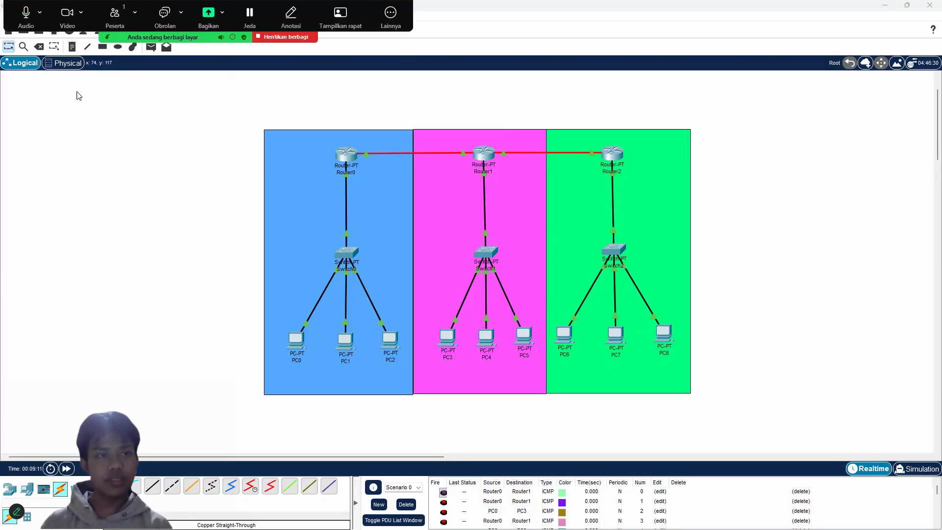
Start a new blank network, saving the changes to the current topology first.
key("alt+f")
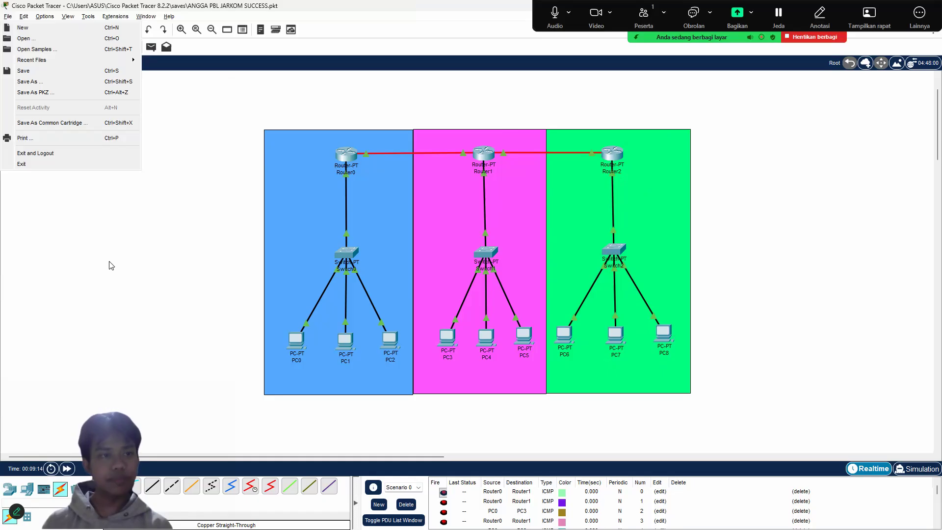
left_click(55, 31)
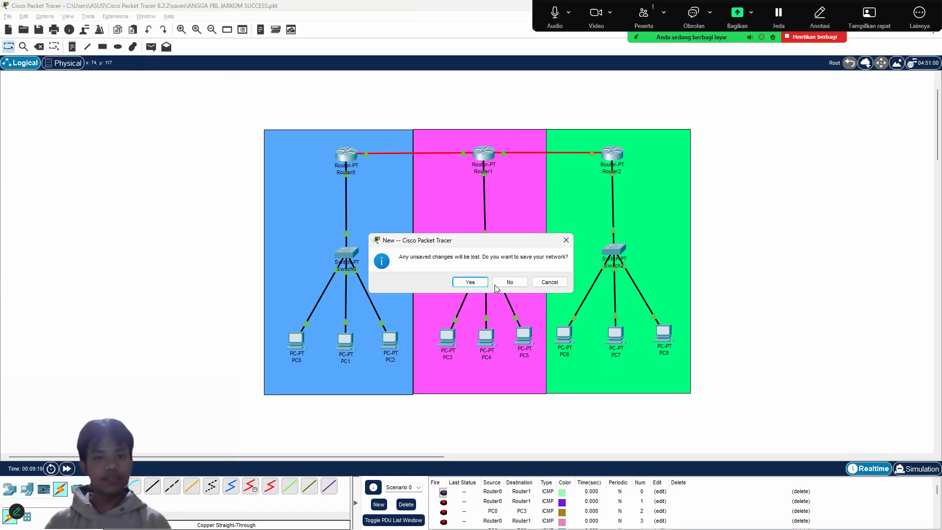
left_click(470, 282)
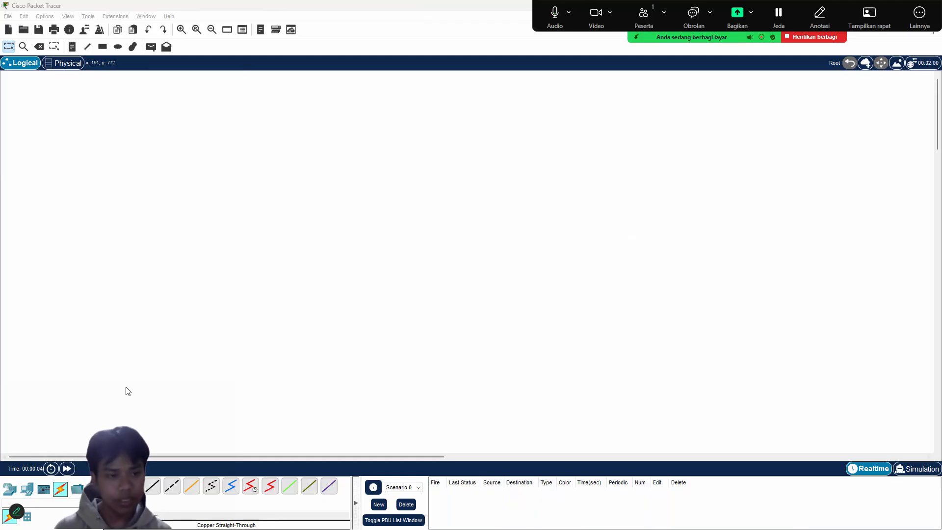
Arrange the Packet Tracer window side by side with the text notes and review the IP addressing and routing plan.
key("alt+Tab")
key("alt+Tab")
left_click_drag(524, 12, 275, 58)
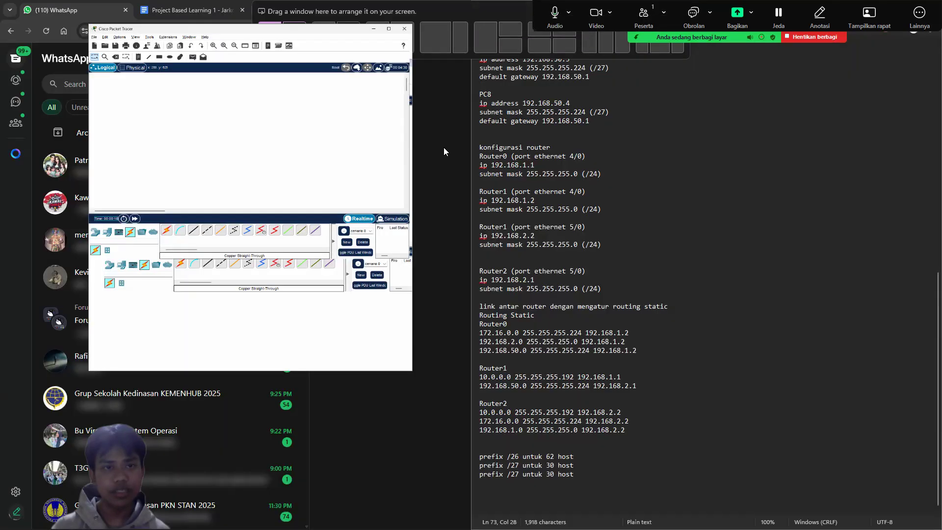
left_click(515, 197)
scroll(582, 350, "up", 15)
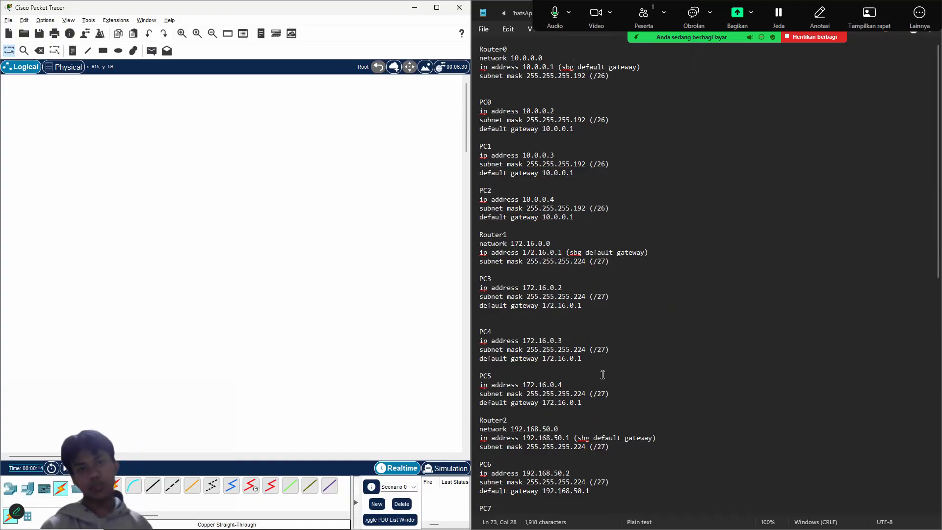
scroll(591, 394, "down", 17)
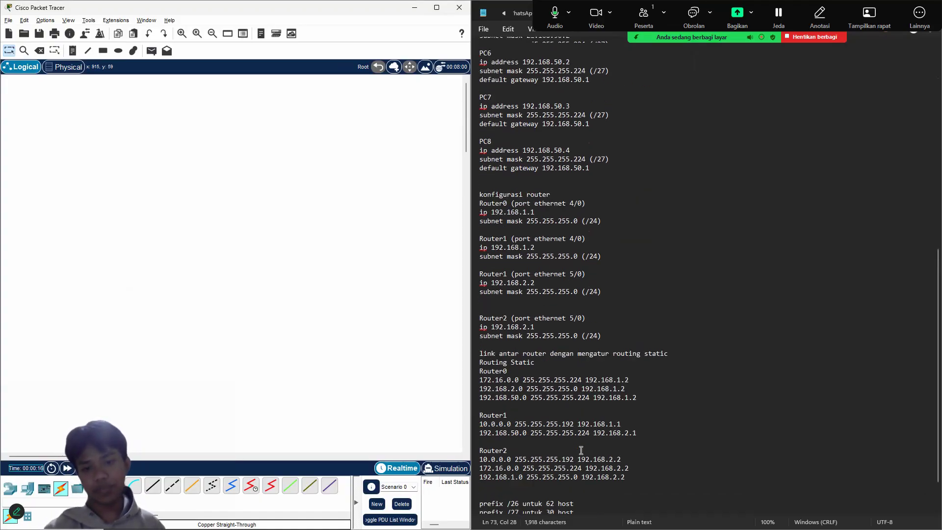
scroll(580, 385, "up", 17)
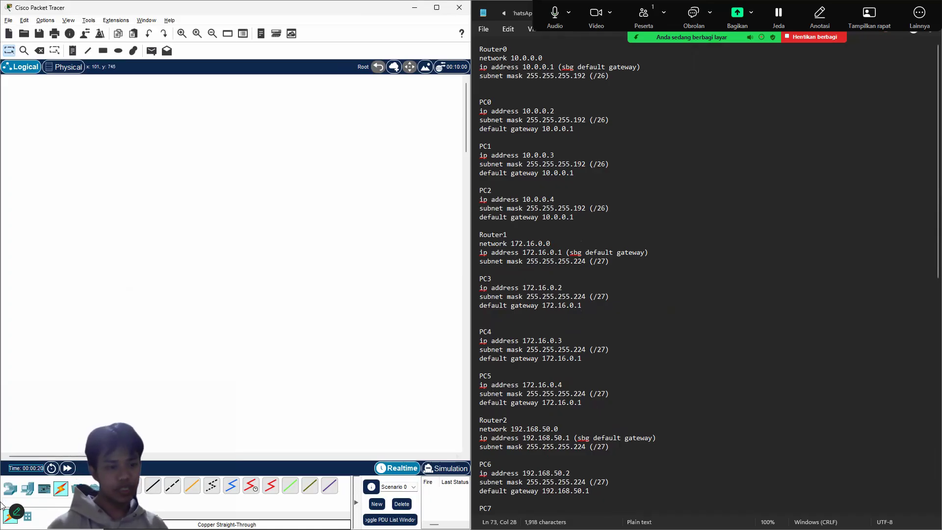
Place three Router-PT routers in a row across the upper part of the workspace and adjust them to even spacing.
left_click(9, 488)
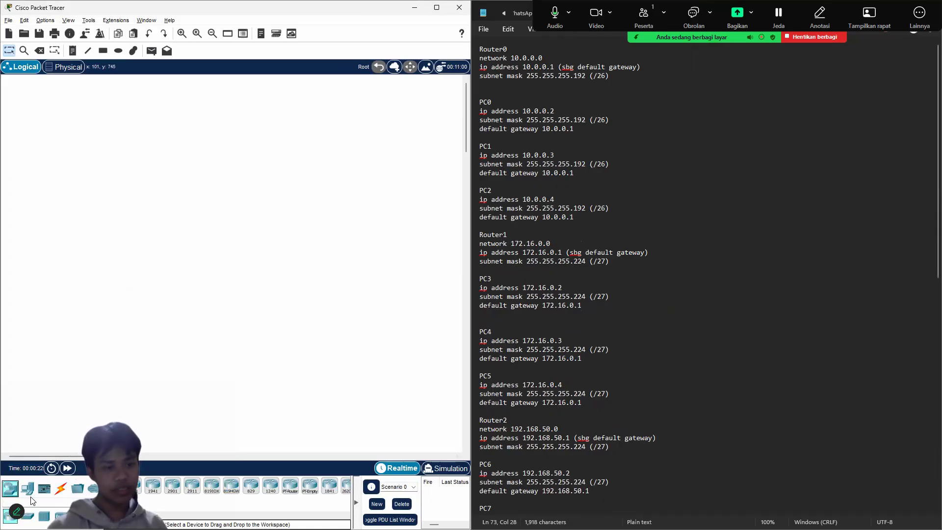
left_click(290, 485)
left_click(77, 150)
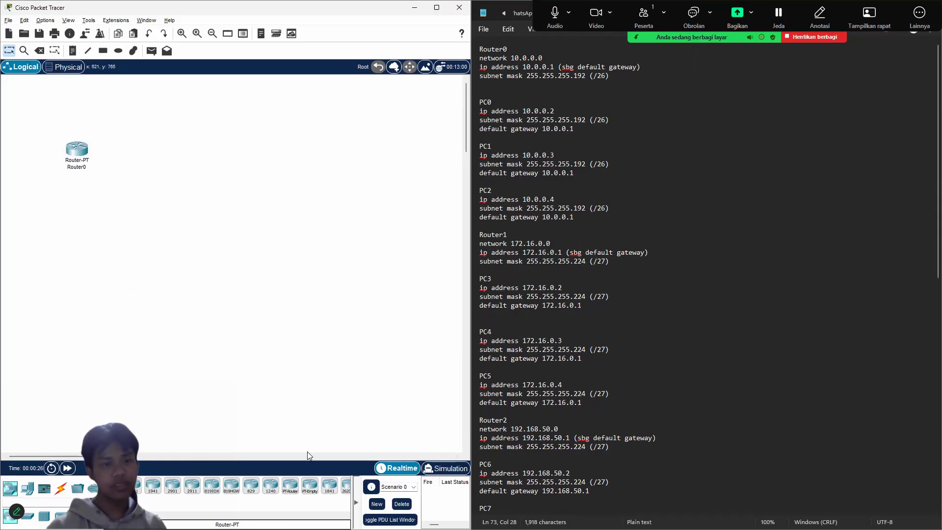
left_click(261, 148)
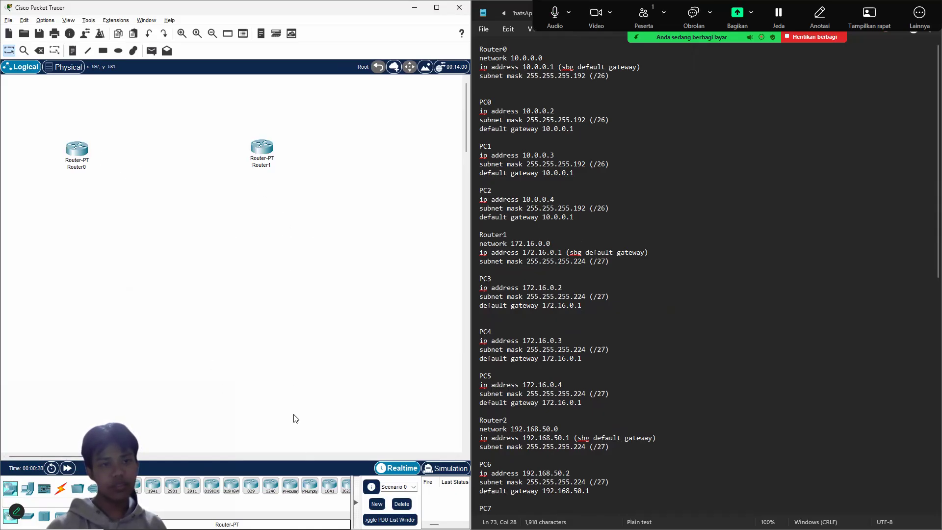
left_click(290, 487)
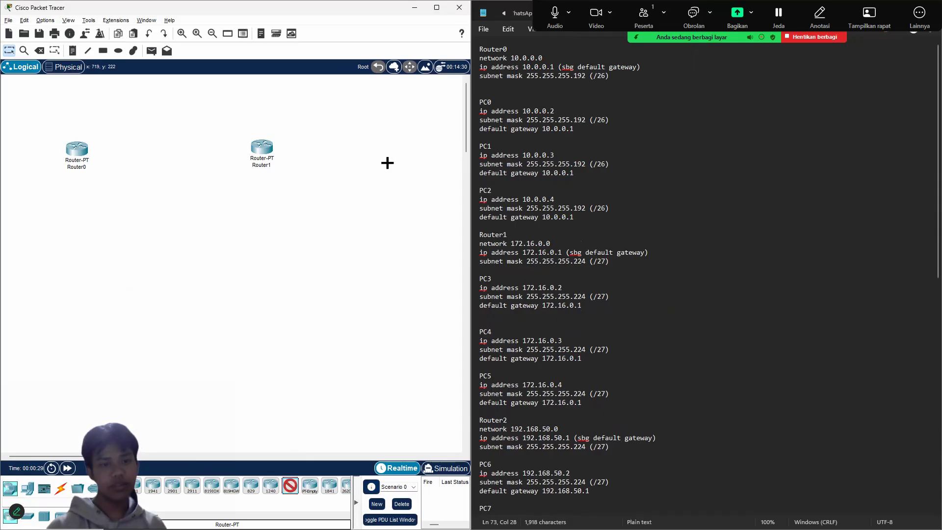
left_click(432, 155)
left_click_drag(83, 157, 114, 157)
left_click_drag(433, 160, 439, 151)
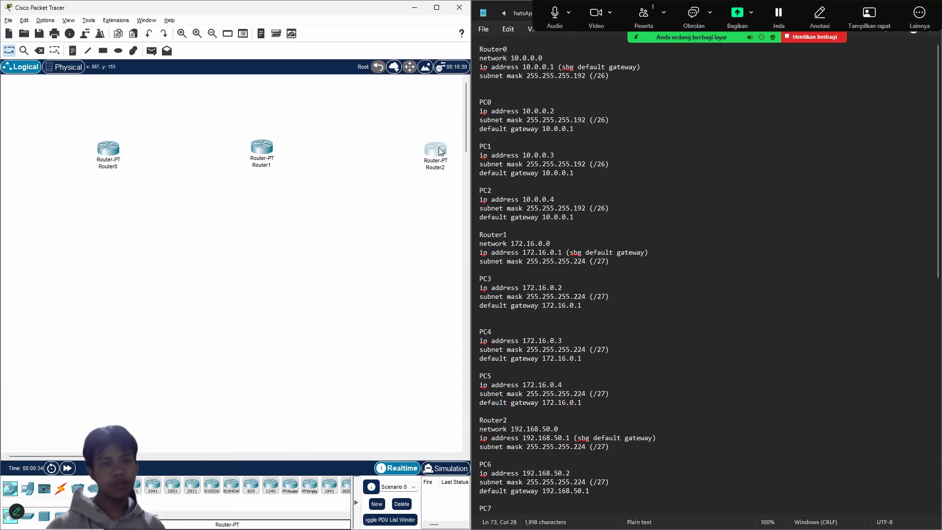
mouse_move(266, 153)
left_mouse_down()
mouse_move(298, 153)
mouse_move(281, 153)
left_mouse_up()
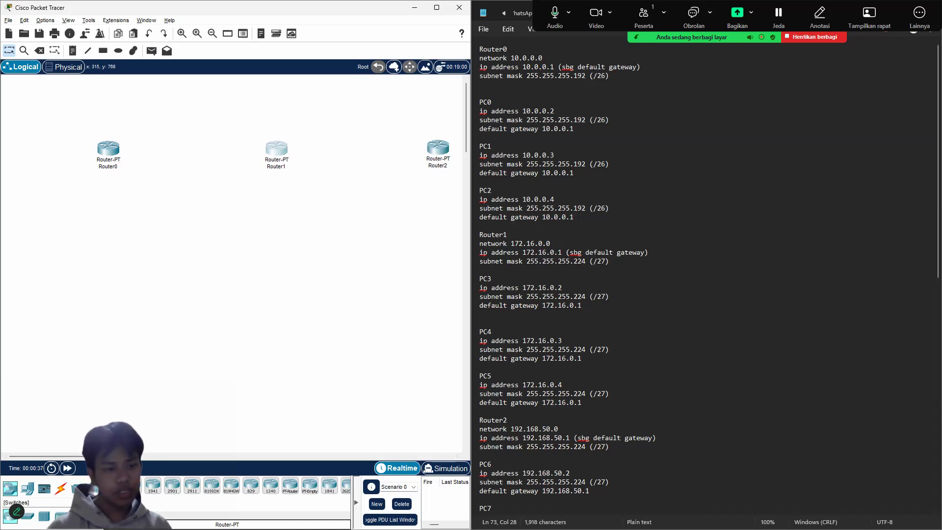
Place three Switch-PT switches, one below each router, and align the middle switch with the others.
left_click(26, 514)
left_click(133, 486)
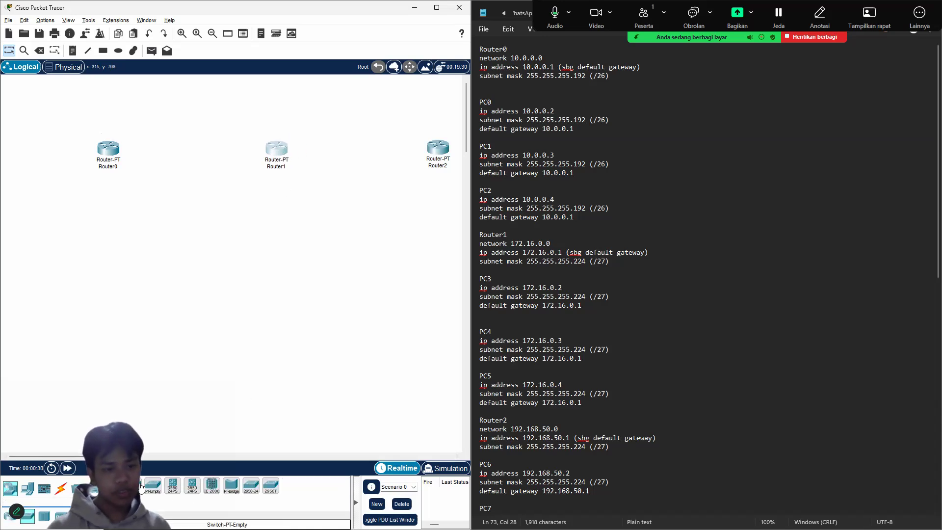
left_click(102, 237)
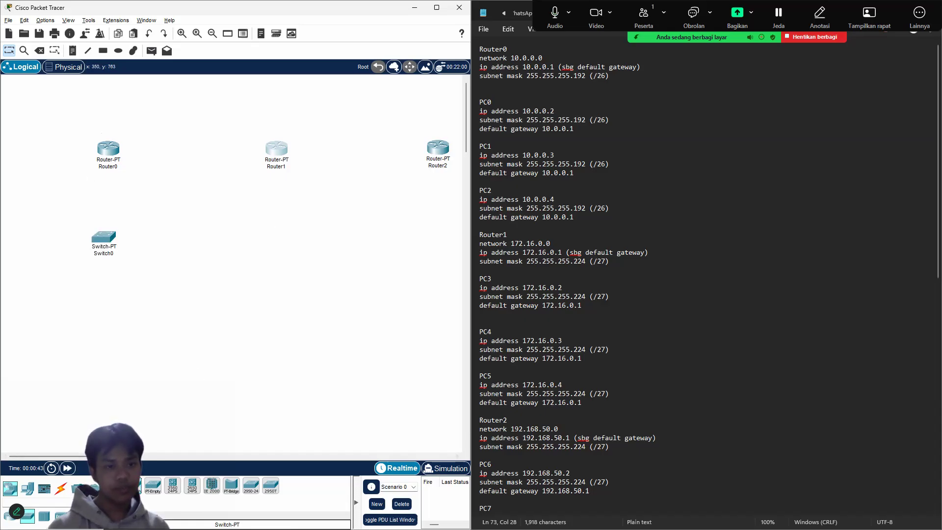
left_click(278, 226)
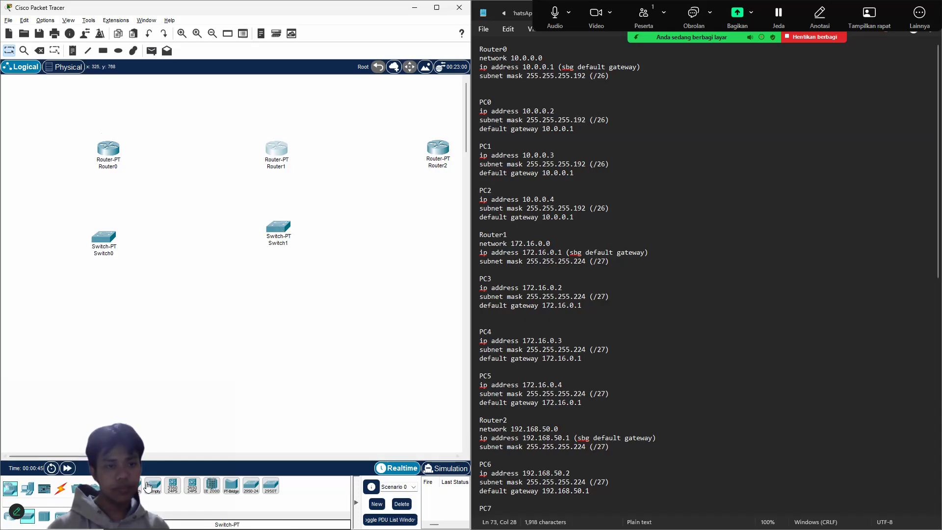
left_click(442, 230)
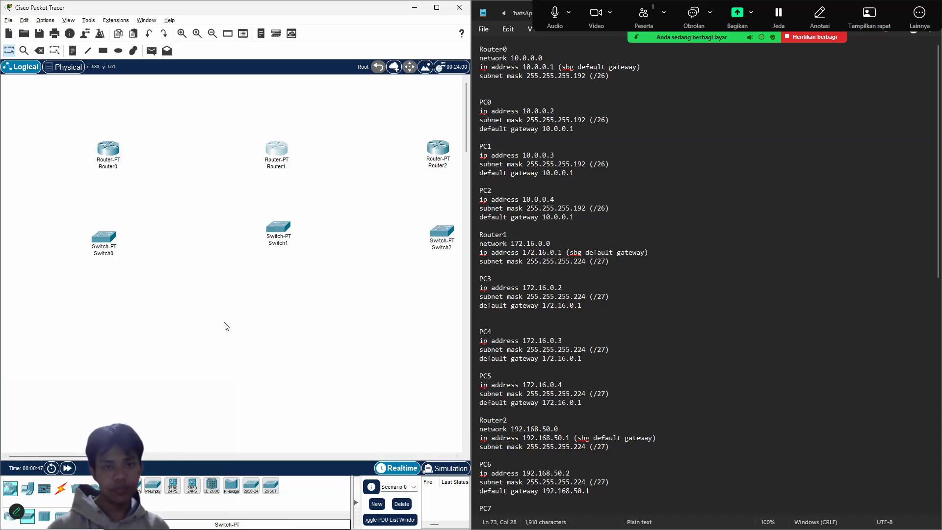
left_click_drag(281, 227, 275, 235)
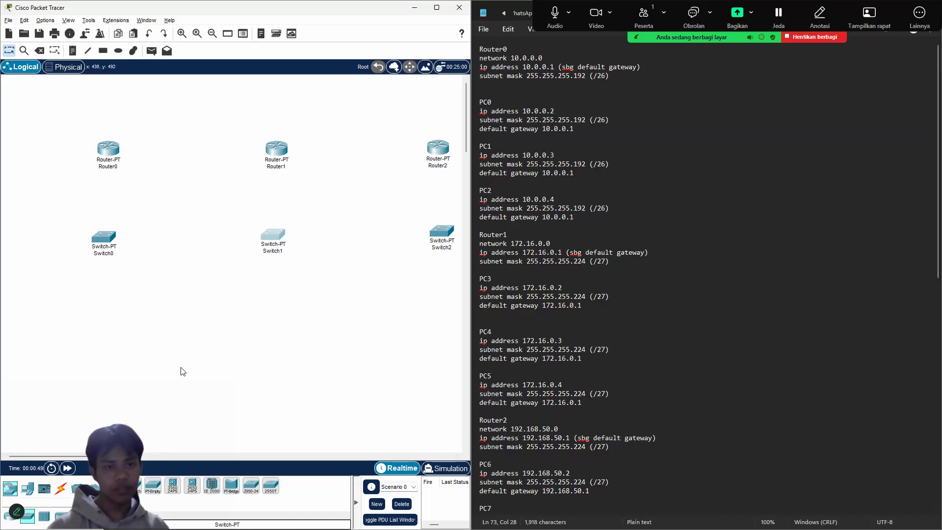
Place three PC-PT computers, PC0, PC1 and PC2, in a row below Switch0.
left_click(28, 488)
left_click(116, 486)
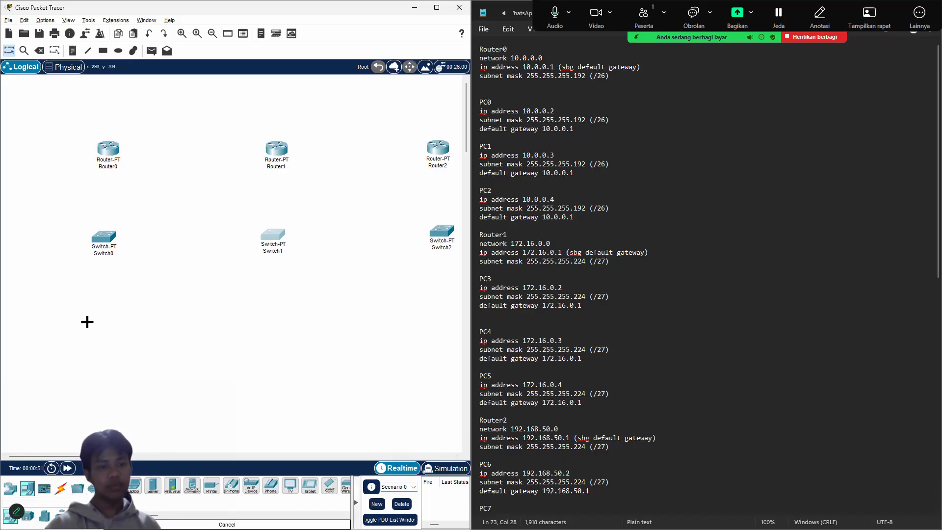
left_click_drag(98, 326, 28, 330)
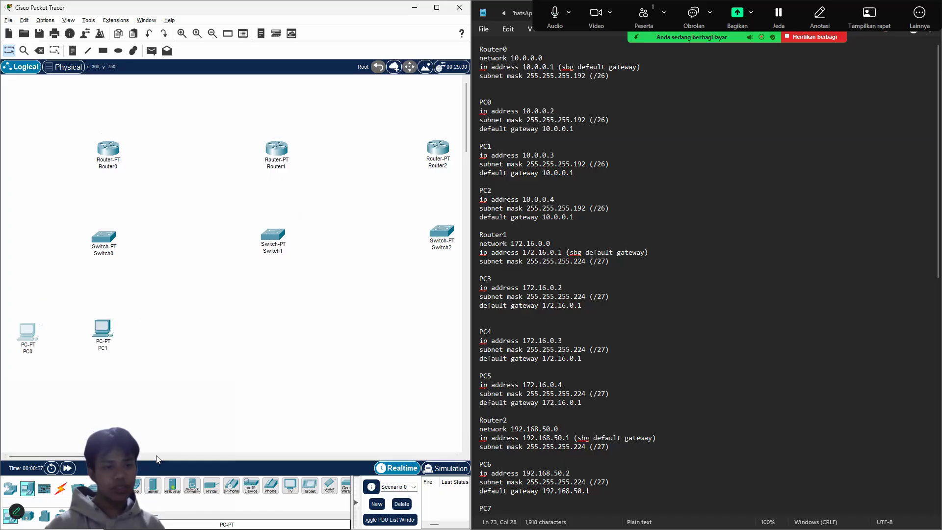
left_click(175, 324)
left_click_drag(176, 322, 194, 328)
left_click_drag(103, 325, 103, 329)
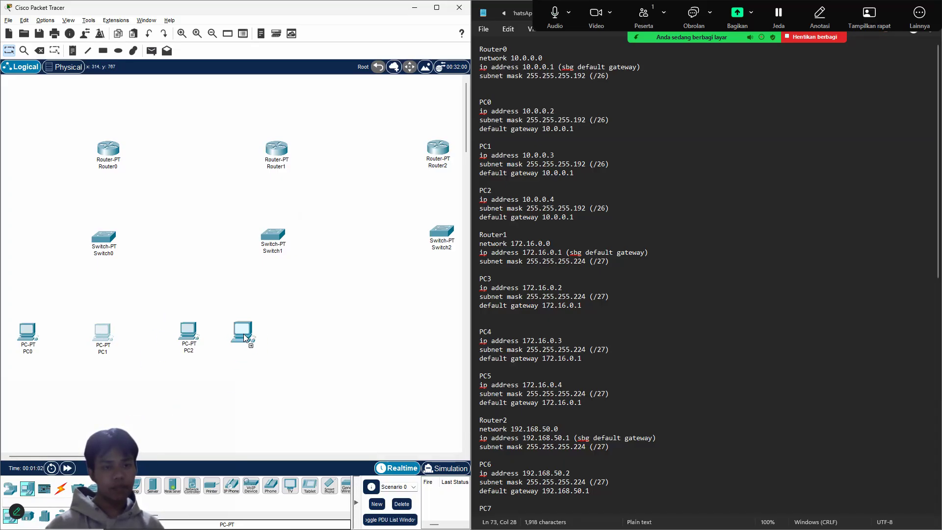
Add PC3, PC4 and PC5 in a row below Switch1, and move PC0 and PC2 closer to PC1.
left_click(240, 335)
left_click(278, 342)
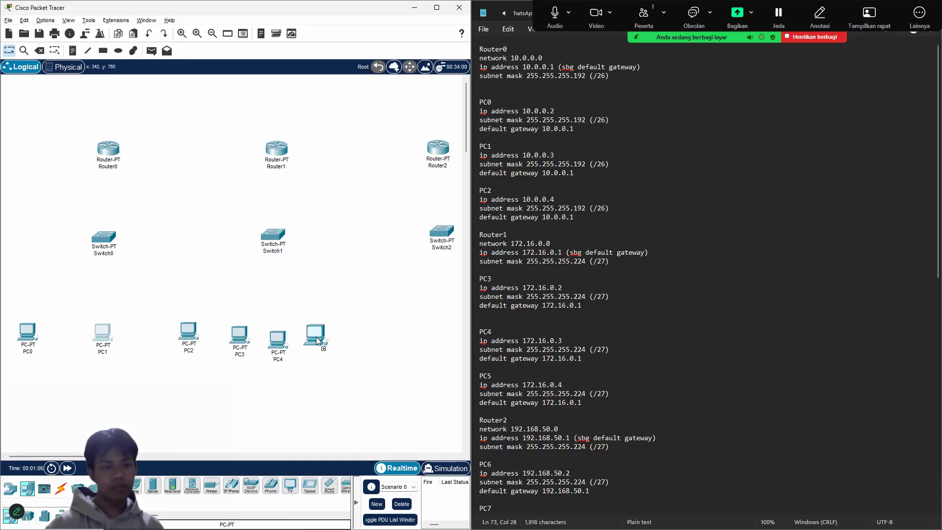
left_click_drag(188, 332, 147, 334)
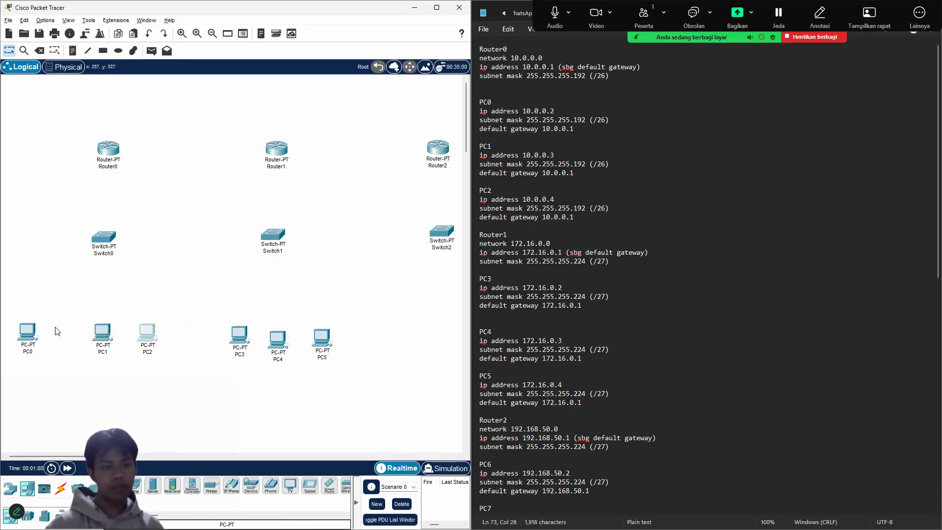
left_click_drag(31, 331, 60, 329)
left_click_drag(233, 338, 222, 327)
left_click(277, 342)
mouse_move(277, 342)
left_mouse_down()
mouse_move(276, 332)
mouse_move(320, 327)
mouse_move(272, 329)
left_mouse_up()
left_click(323, 339)
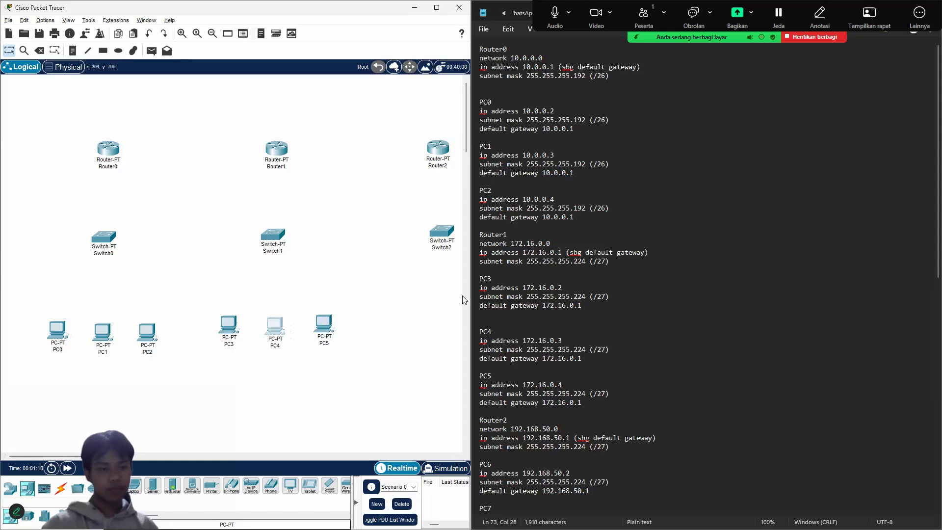
Place three more PC-PT computers, PC6, PC7 and PC8, in a row below Switch2.
left_click(393, 330)
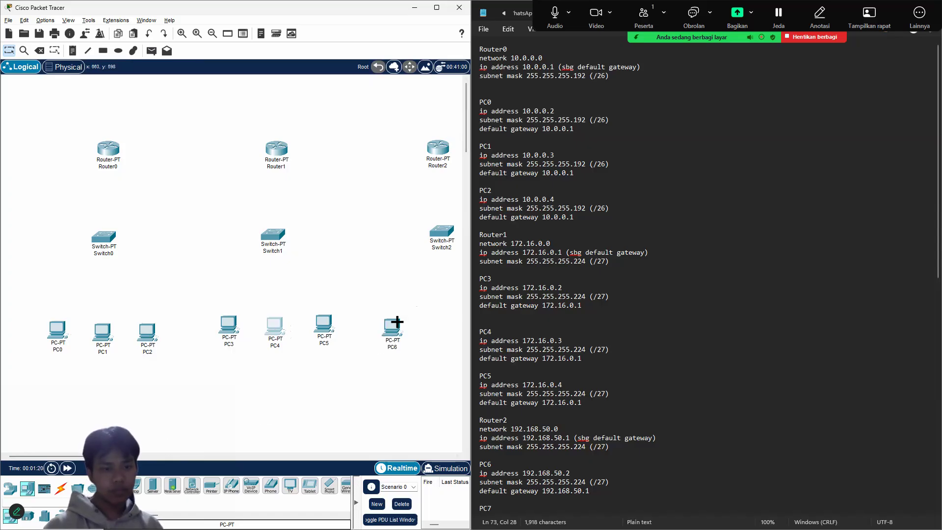
left_click(443, 324)
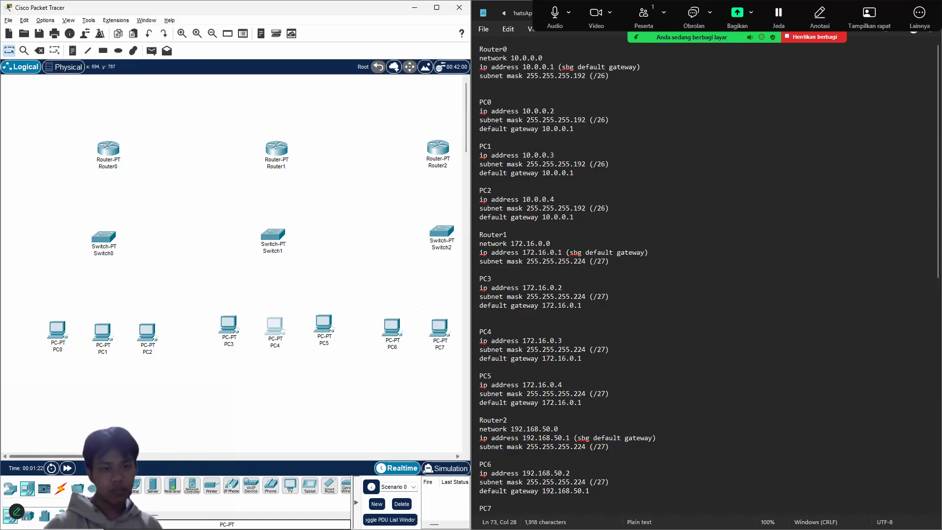
scroll(233, 265, "right", 2)
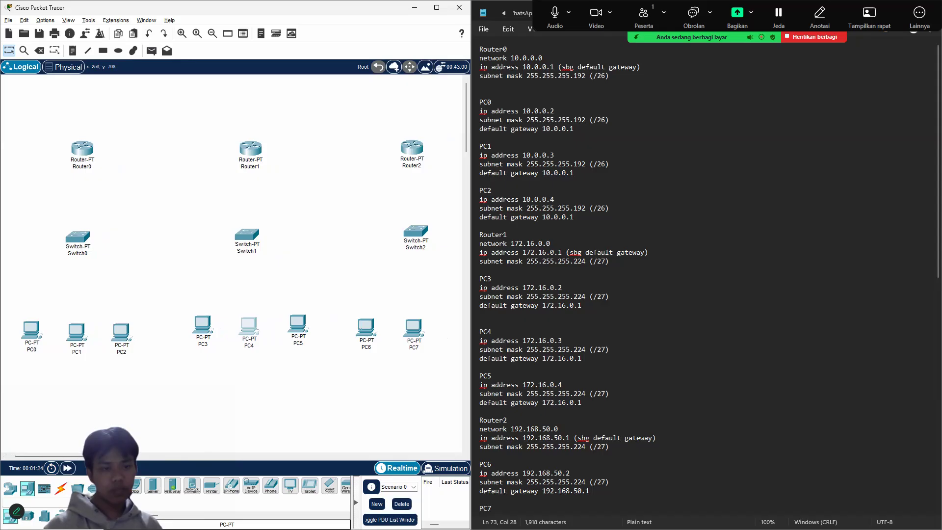
left_click(456, 326)
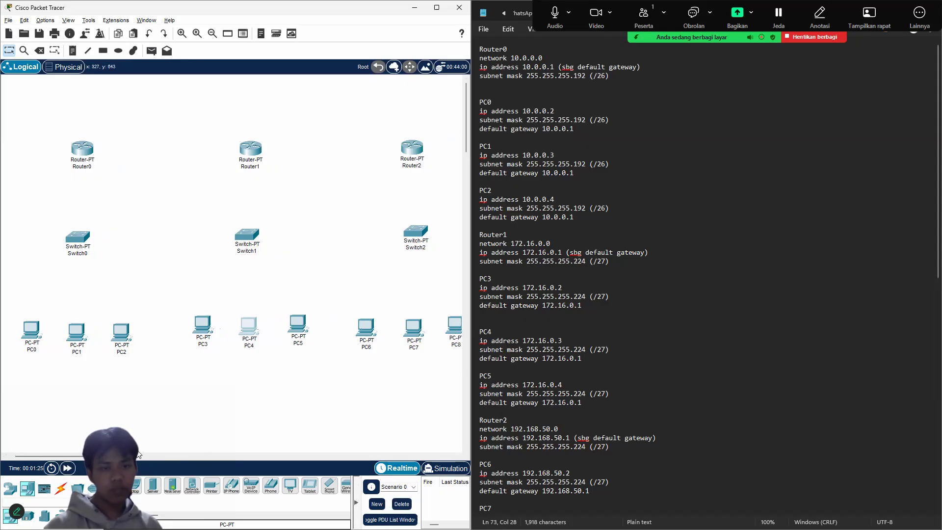
Connect PC0's FastEthernet0 port to Switch0 with a Copper Straight-Through cable.
left_click(61, 486)
left_click(153, 490)
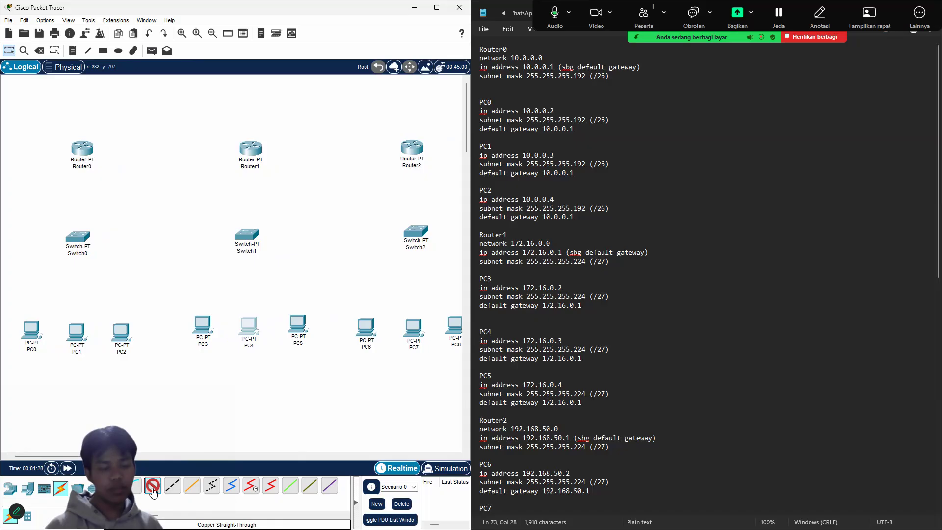
left_click(28, 329)
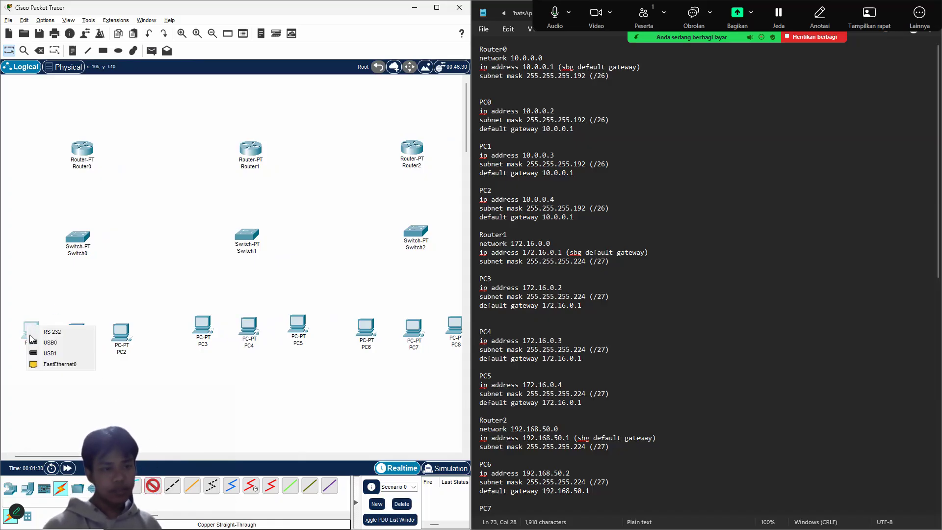
left_click(46, 365)
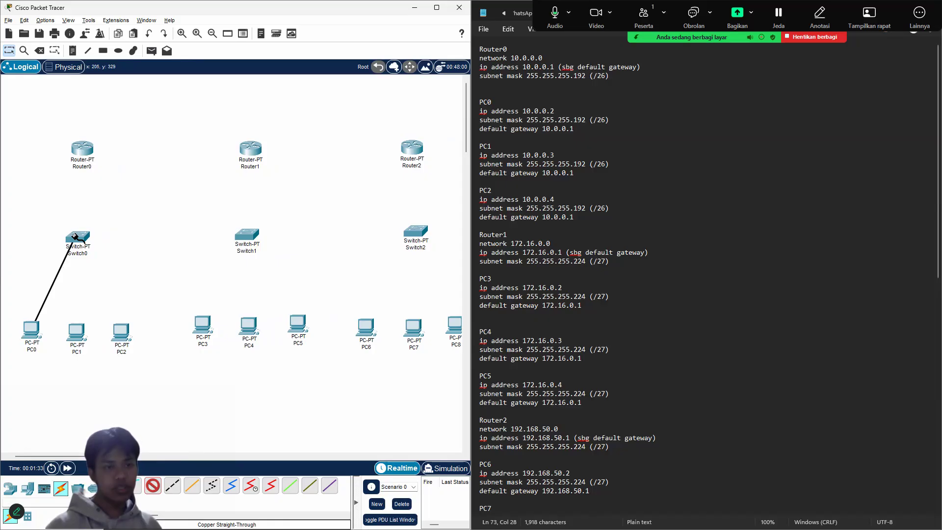
left_click(75, 237)
left_click(97, 255)
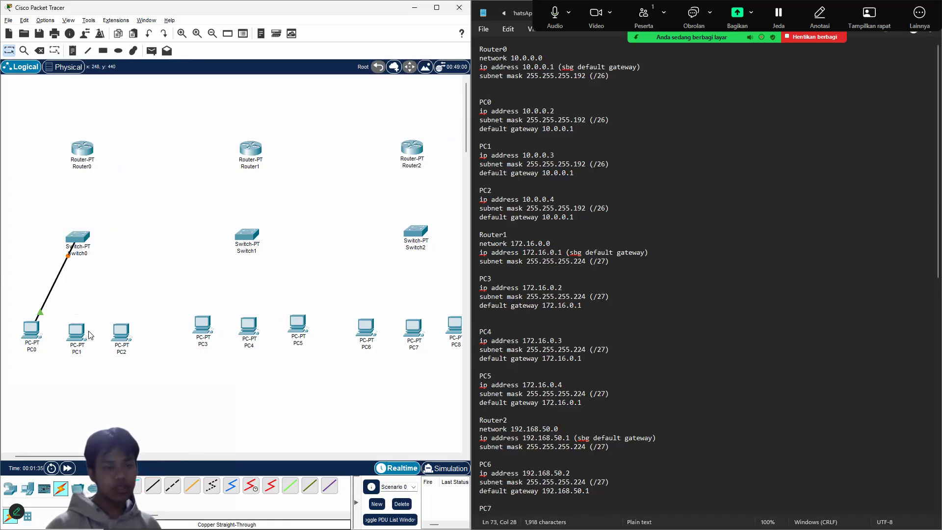
Connect PC1's FastEthernet0 port to Switch0 with a Copper Straight-Through cable.
left_click(152, 485)
left_click(77, 330)
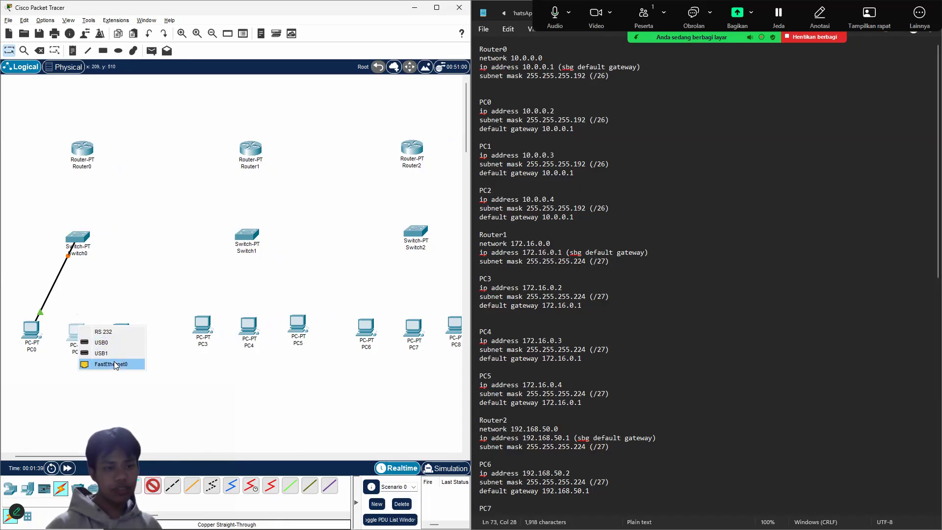
left_click(113, 363)
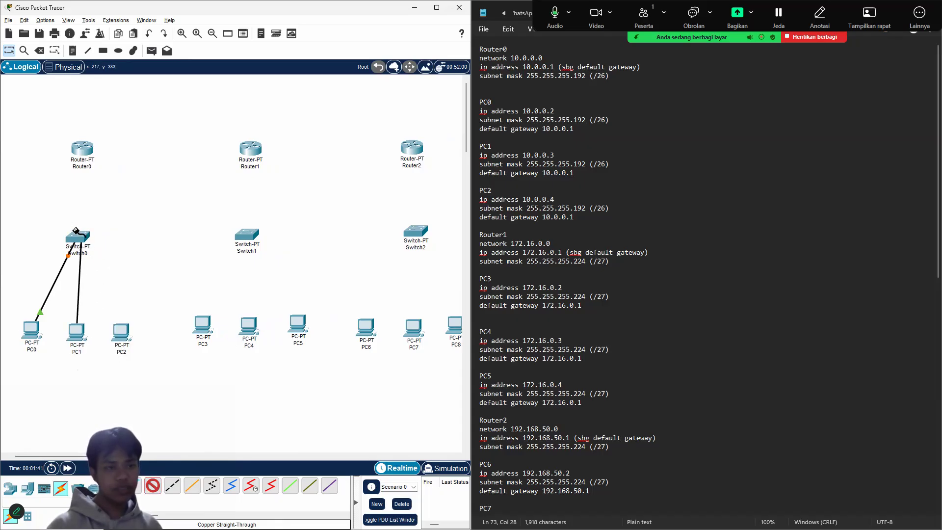
left_click(78, 234)
left_click(134, 259)
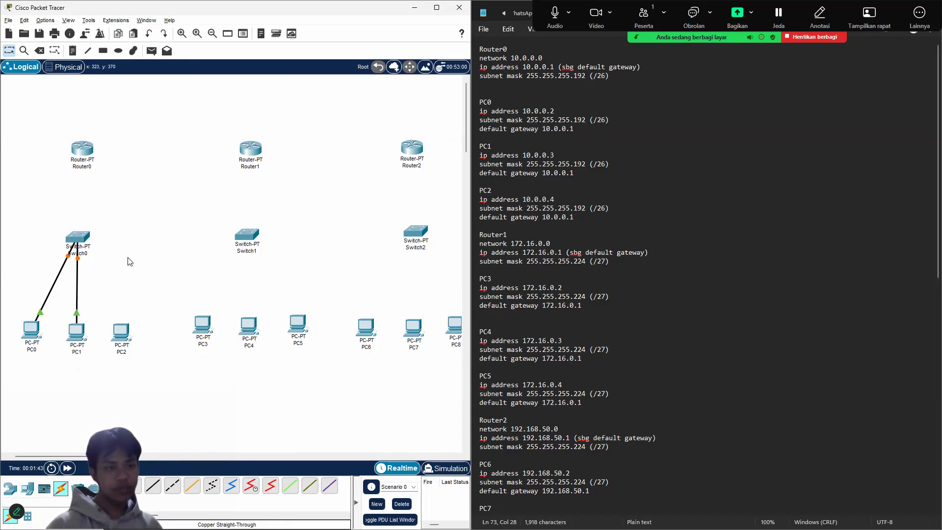
Connect PC2 to Switch0 with a Copper Straight-Through cable.
left_click(79, 238)
left_click(89, 254)
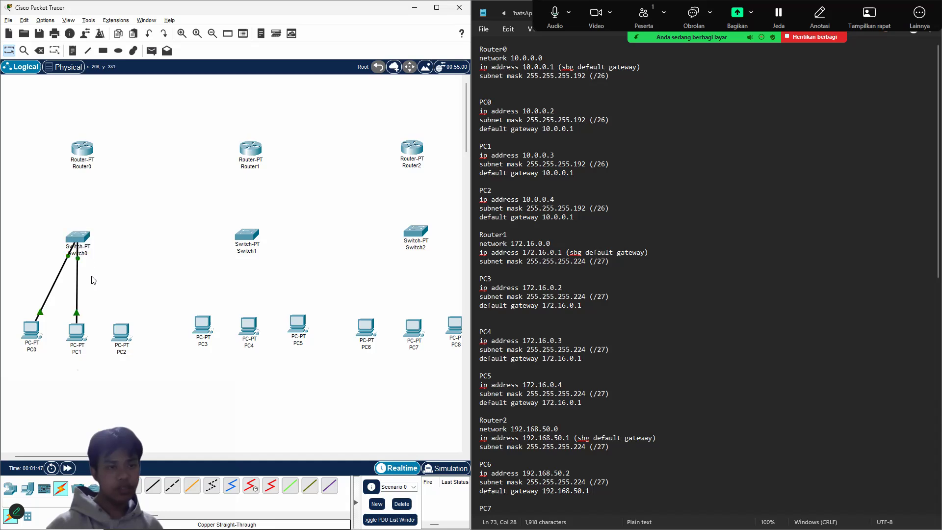
left_click(152, 485)
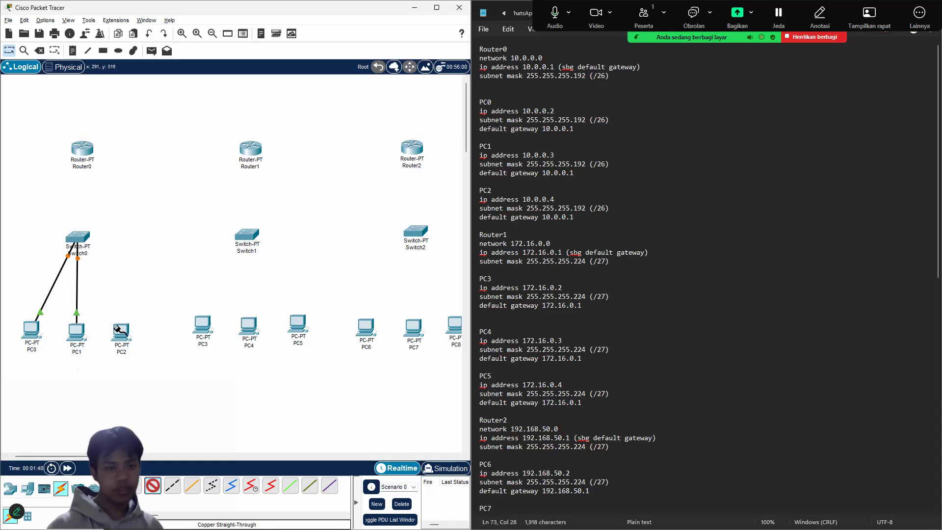
left_click(117, 329)
left_click(125, 368)
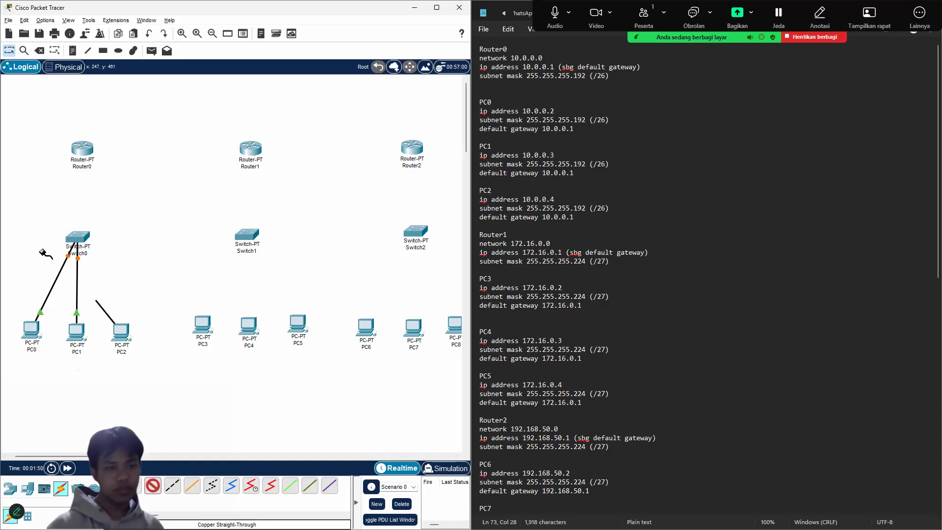
left_click(79, 240)
left_click(100, 262)
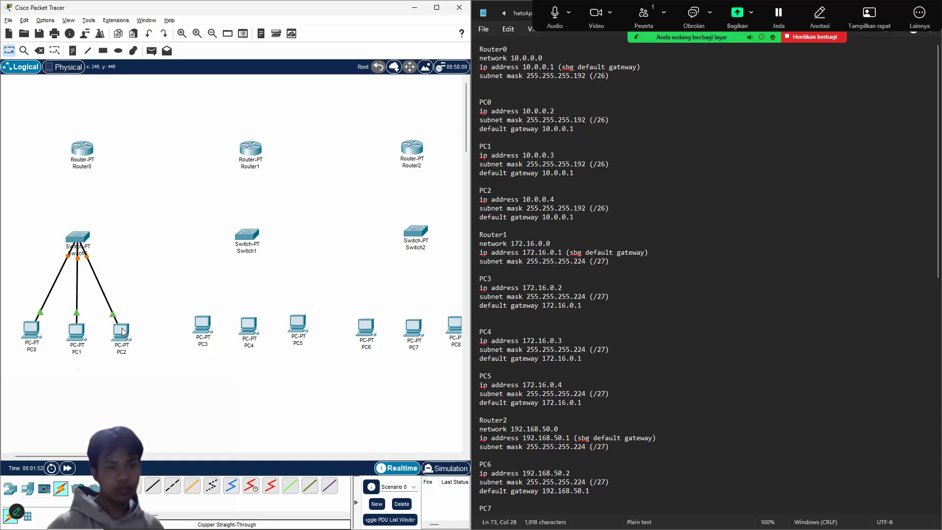
Connect Switch0's FastEthernet3/1 port to Router0's FastEthernet0/0 port with a Copper Straight-Through cable.
left_click(153, 485)
left_click(77, 236)
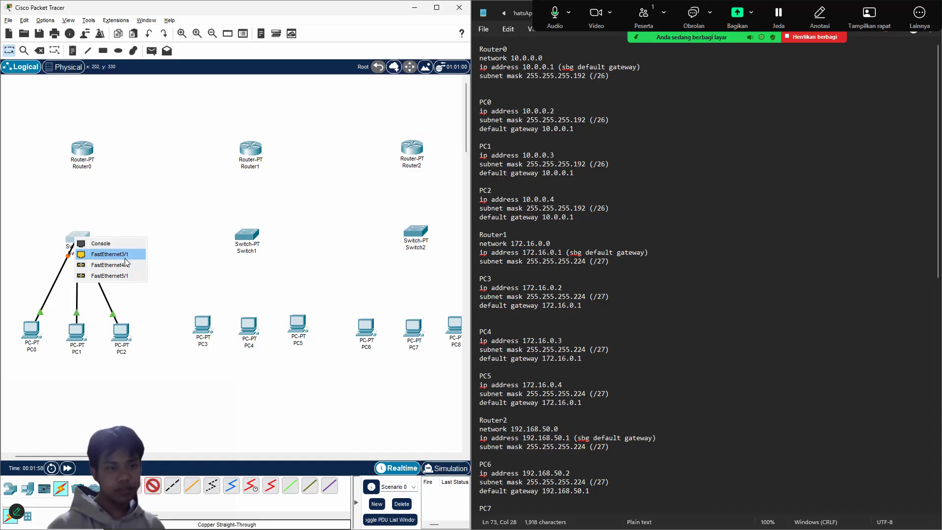
left_click(123, 254)
left_click(81, 148)
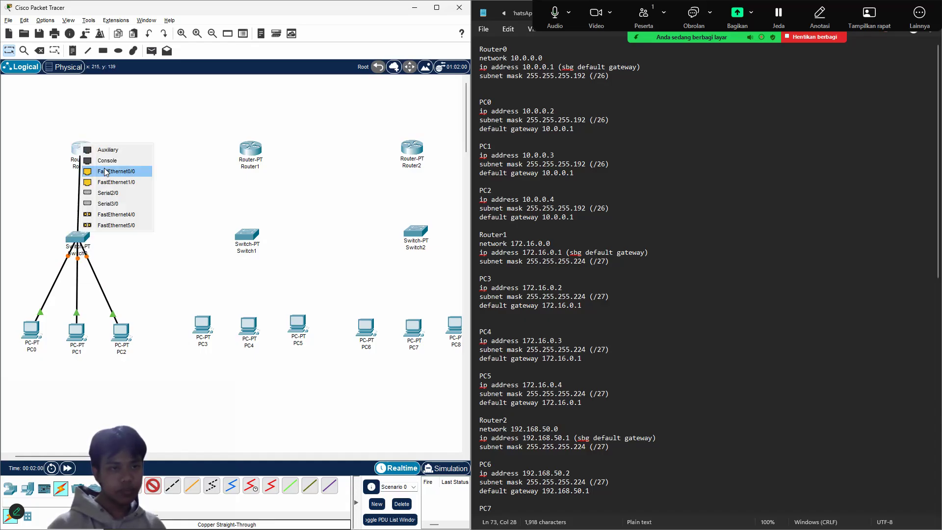
left_click(135, 171)
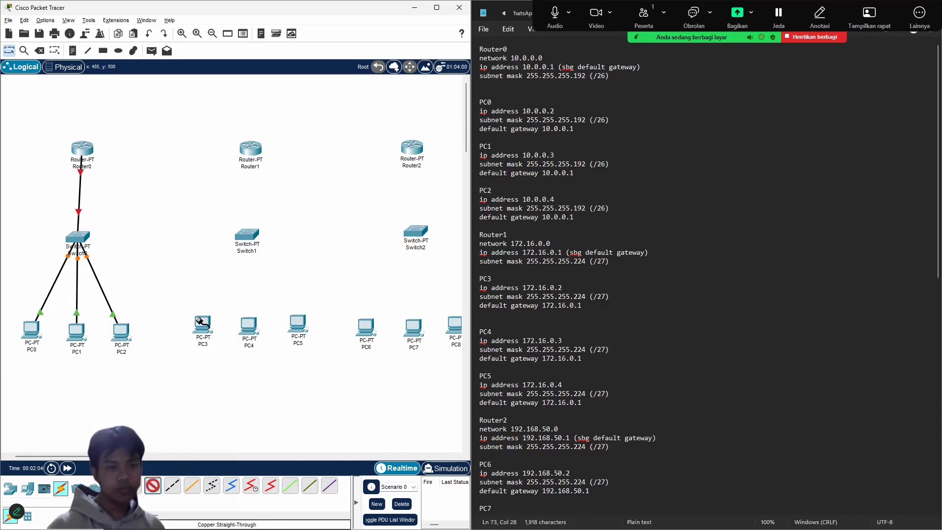
Connect PC3, PC4 and PC5 to Switch1 with Copper Straight-Through cables, using FastEthernet1/1 for PC4 and FastEthernet2/1 for PC5.
left_click(200, 322)
left_click(218, 363)
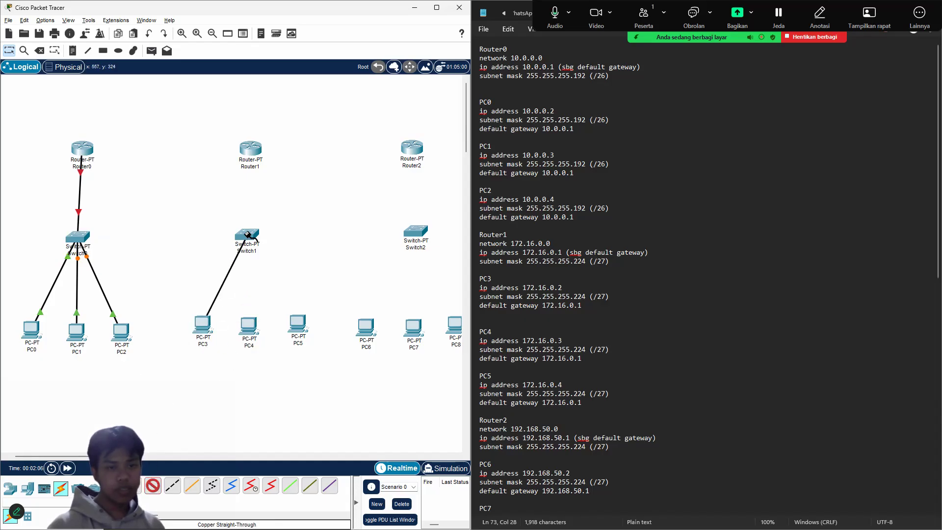
left_click(247, 234)
left_click(264, 291)
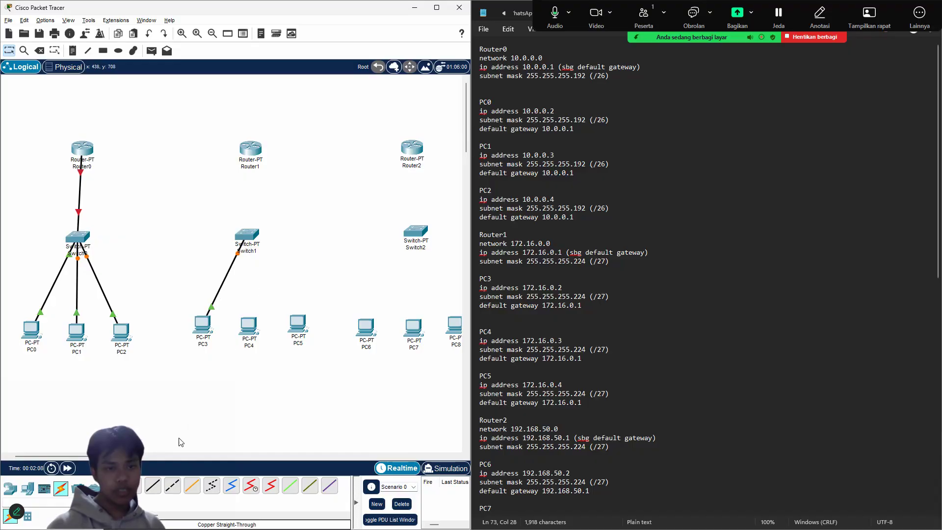
left_click(240, 318)
left_click(270, 360)
left_click(244, 234)
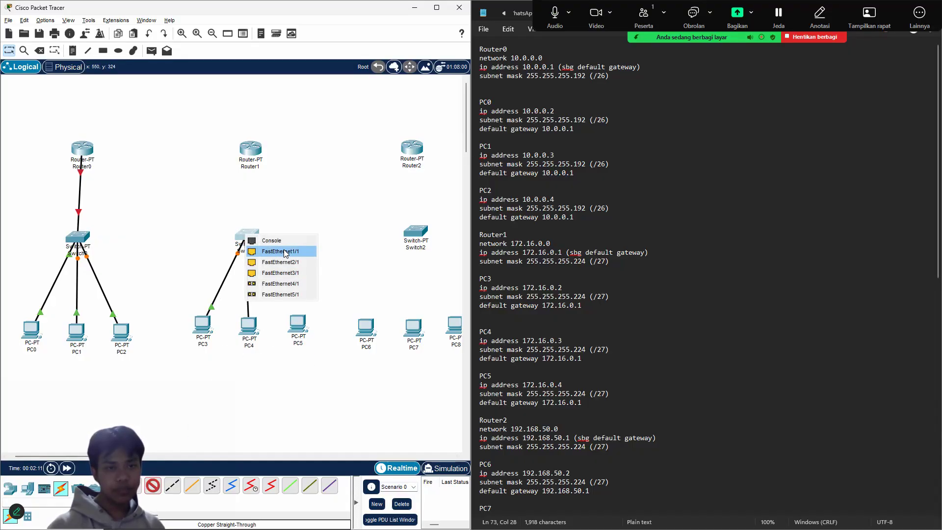
left_click(274, 252)
left_click(293, 333)
left_click(319, 354)
left_click(247, 235)
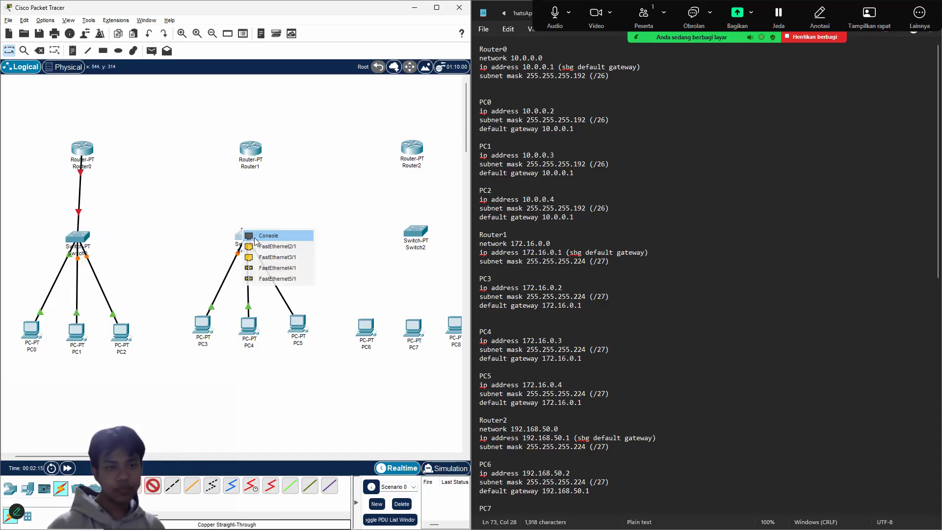
left_click(272, 251)
Connect Switch1 to Router1 with a Copper Straight-Through cable.
left_click(248, 235)
left_click(272, 251)
left_click(251, 148)
left_click(277, 172)
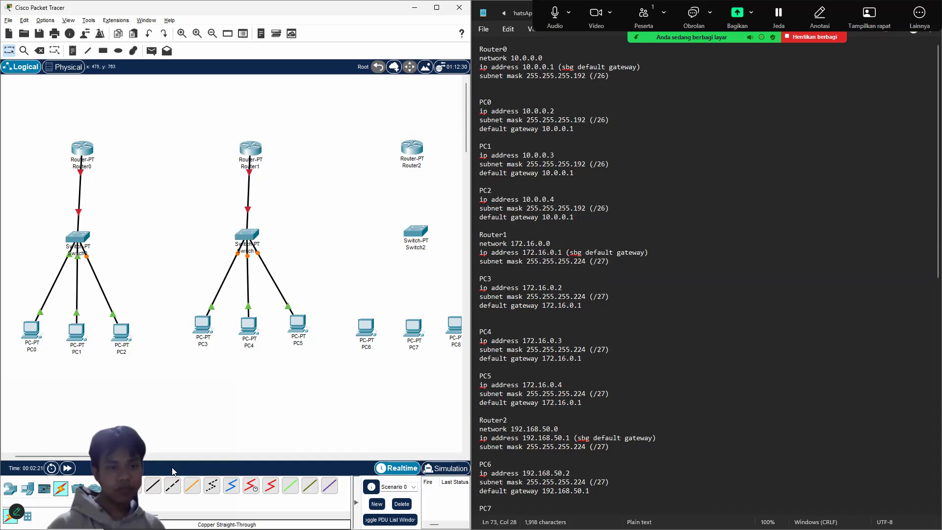
Connect PC6, PC7 and PC8 to Switch2 with Copper Straight-Through cables, using the switch's FastEthernet1/1 port for PC7.
left_click(360, 324)
left_click(392, 363)
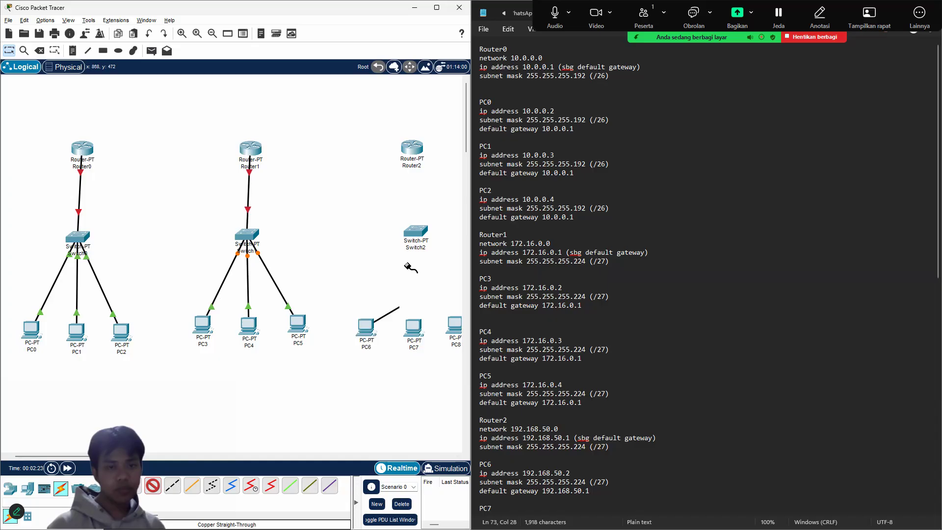
left_click(417, 231)
left_click(439, 248)
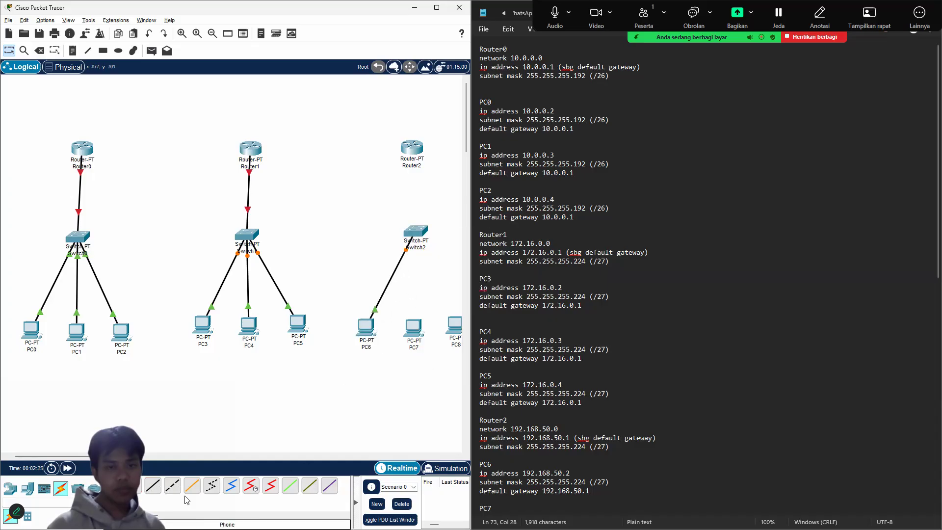
left_click(153, 487)
left_click(411, 327)
left_click(437, 361)
left_click(416, 231)
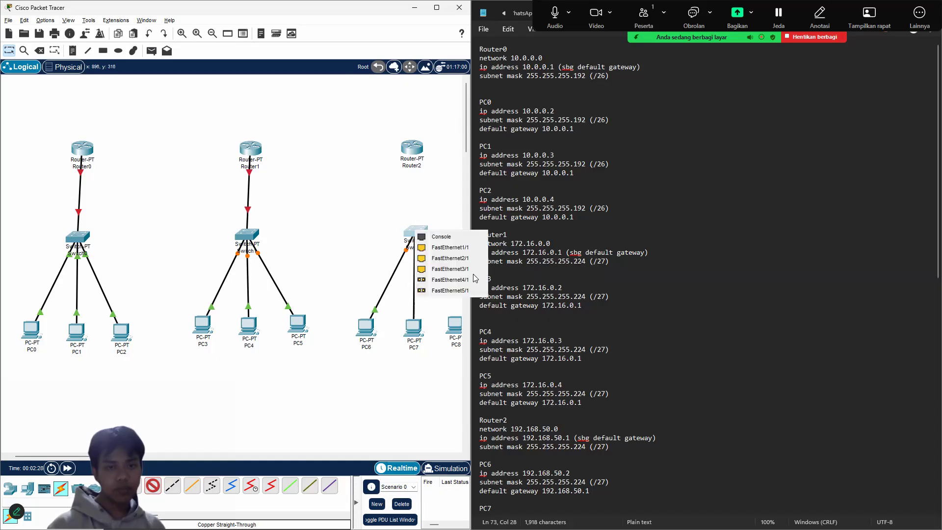
left_click(465, 250)
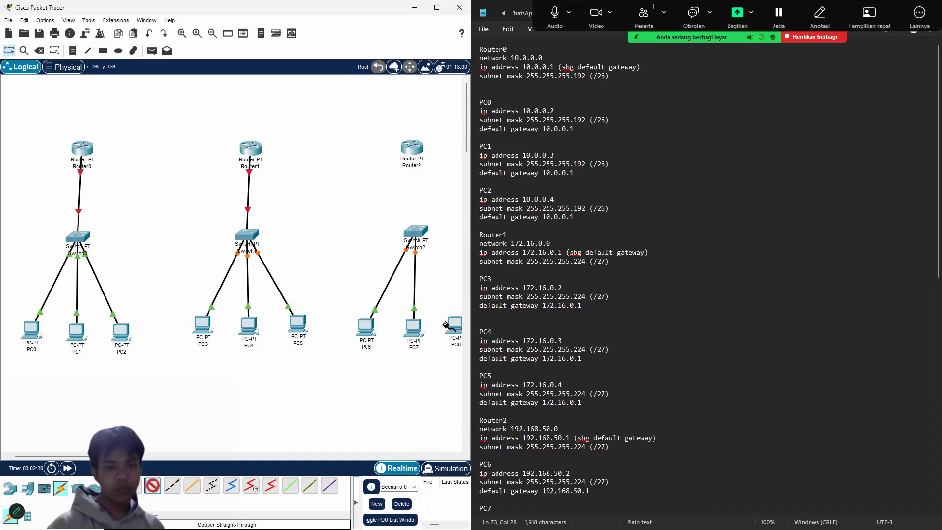
left_click(447, 324)
left_click(469, 361)
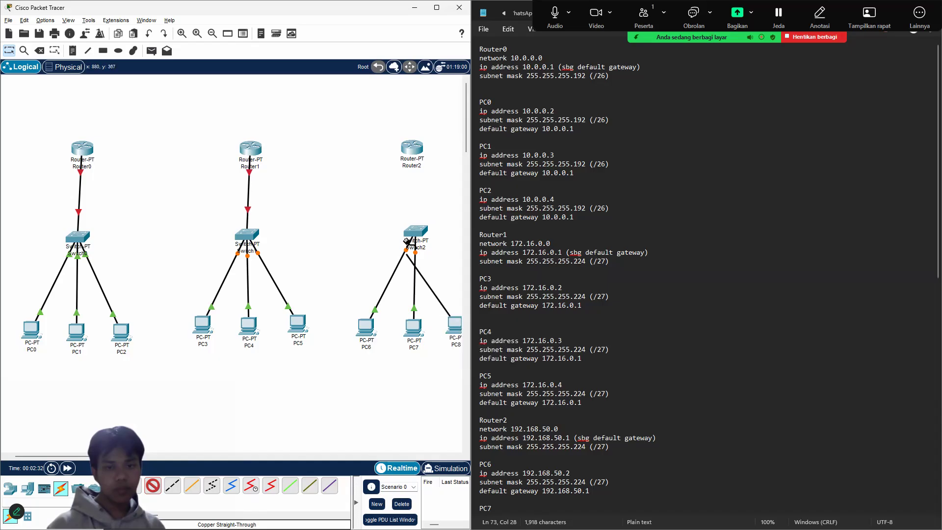
left_click(413, 228)
left_click(444, 259)
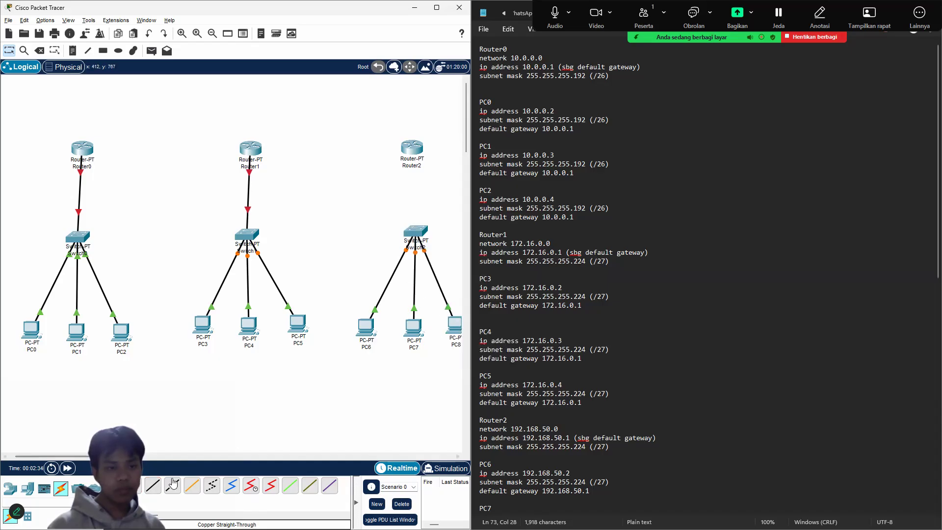
left_click(153, 485)
left_click(417, 230)
left_click(432, 239)
left_click(419, 228)
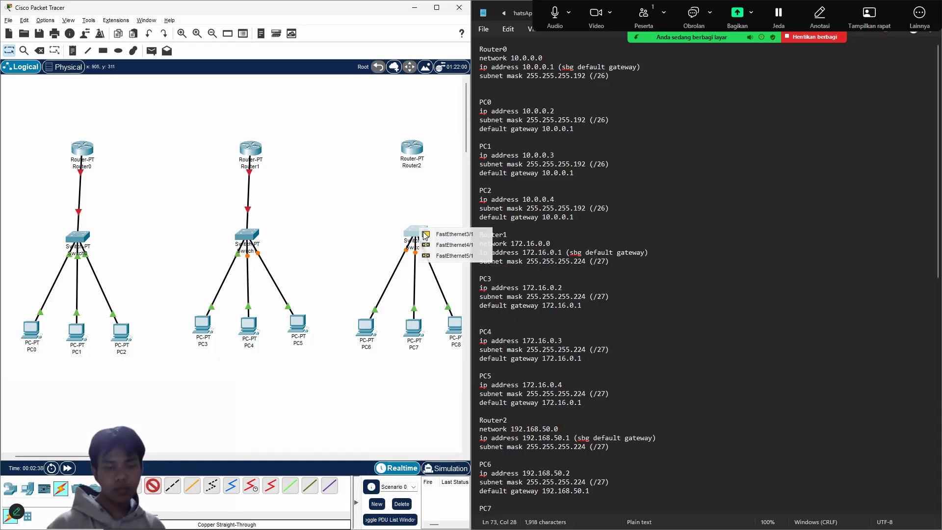
left_click(432, 242)
left_click(296, 286)
left_click(418, 232)
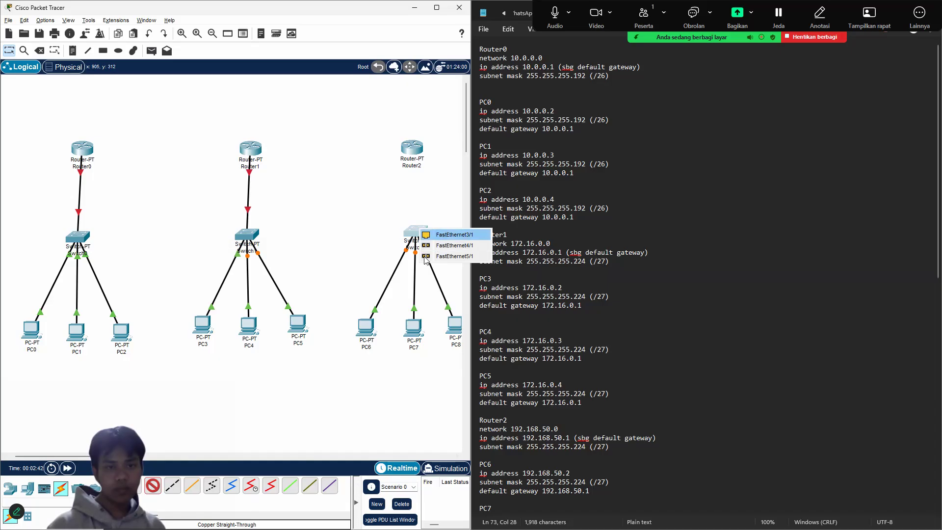
Connect Switch2 to Router2 with a Copper Straight-Through cable.
left_click(158, 485)
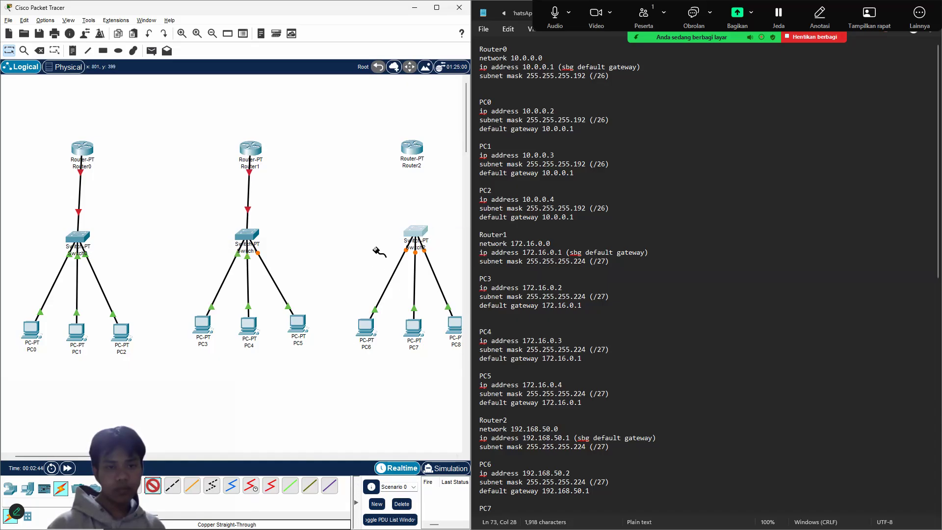
left_click(413, 230)
left_click(434, 241)
left_click(412, 149)
left_click(426, 186)
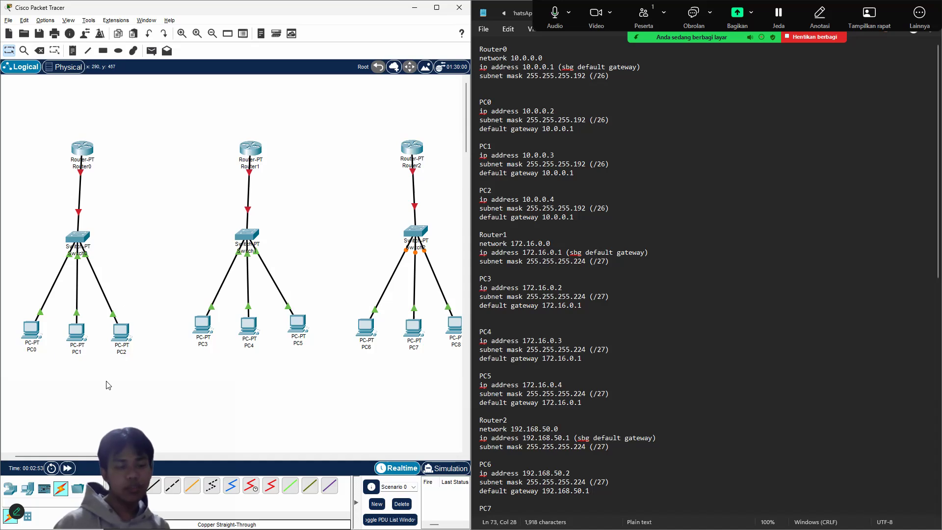
Try to set the IPv4 address of Router0's FastEthernet0/0 interface to 10.0.0.0, and close the router's window.
left_click(81, 148)
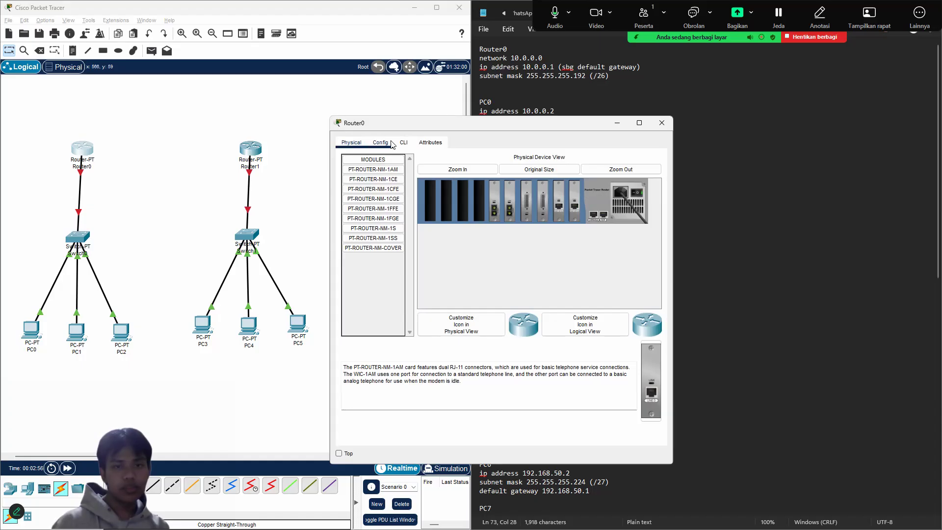
left_click(380, 142)
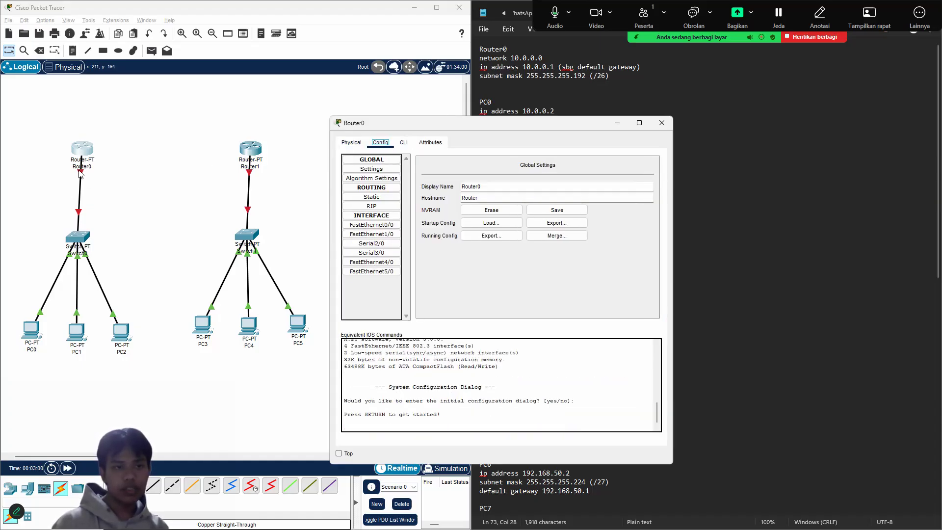
left_click(148, 159)
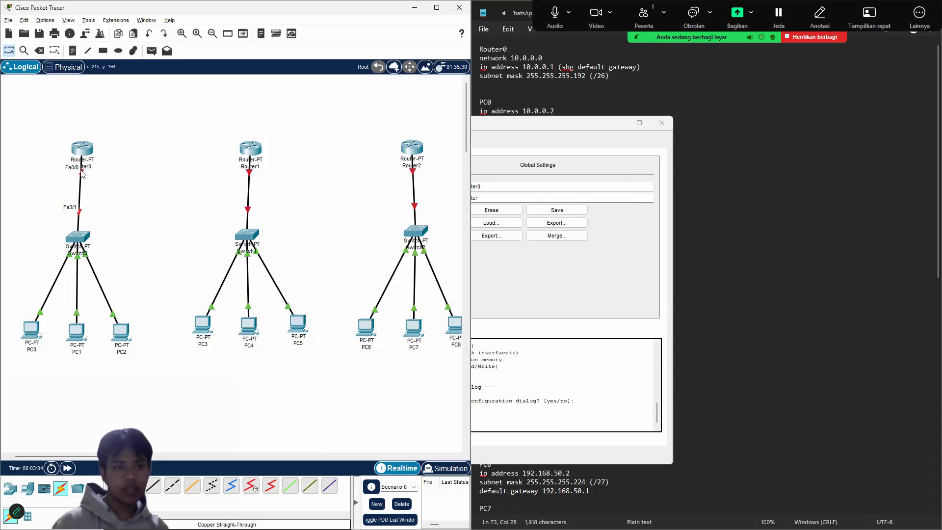
left_click(88, 152)
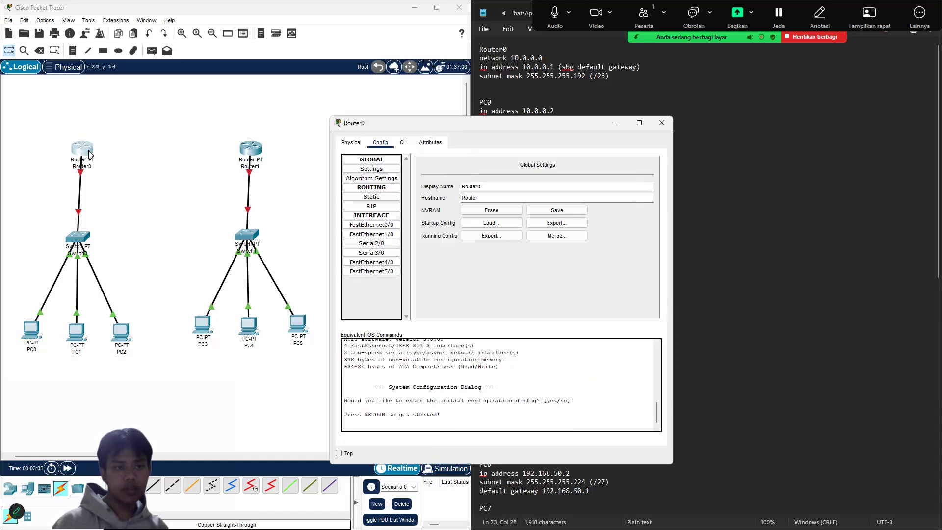
left_click(379, 225)
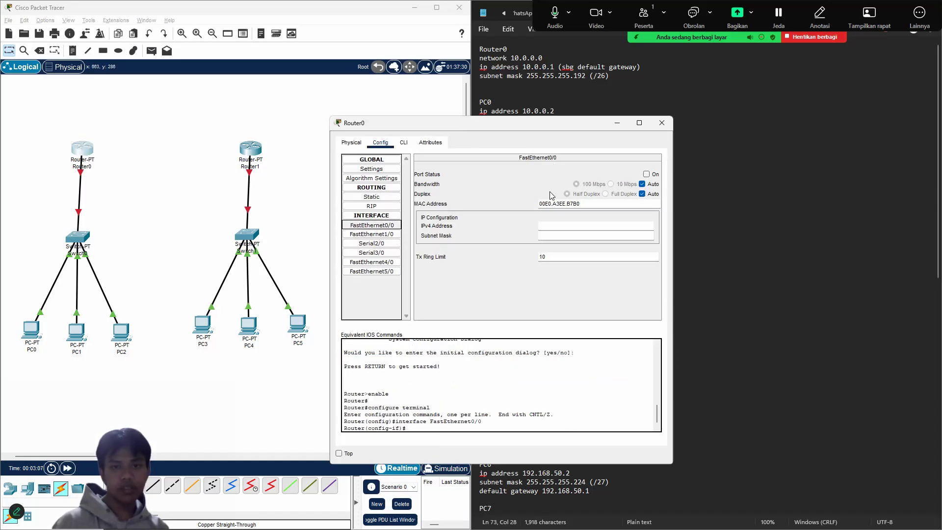
left_click_drag(482, 127, 265, 108)
left_click(342, 205)
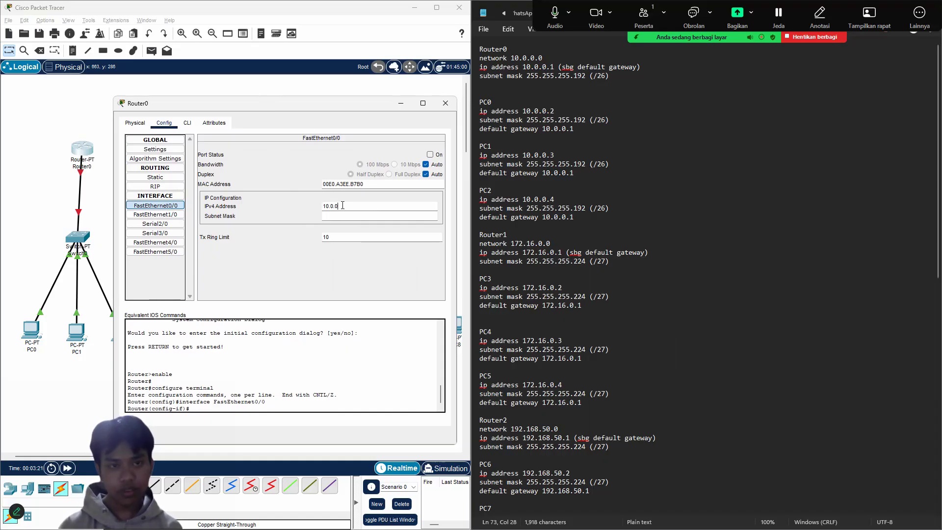
key("Return")
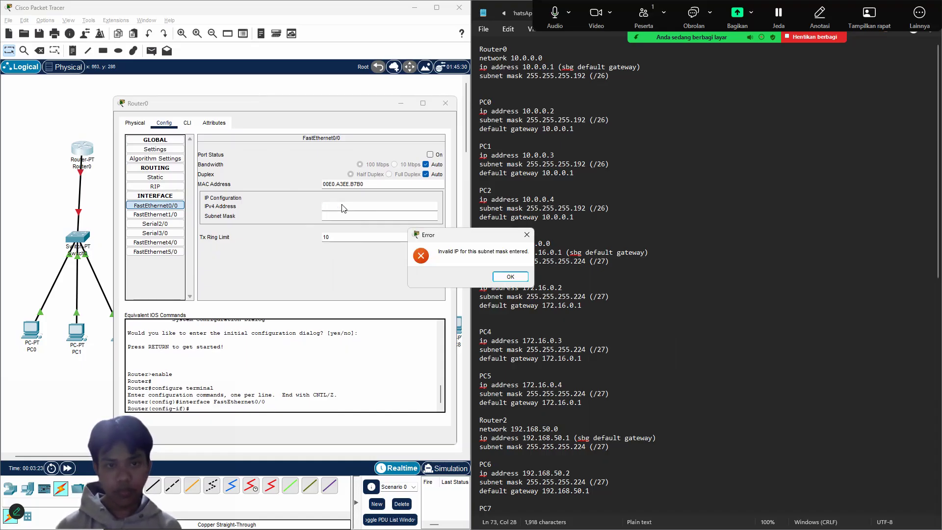
left_click(510, 277)
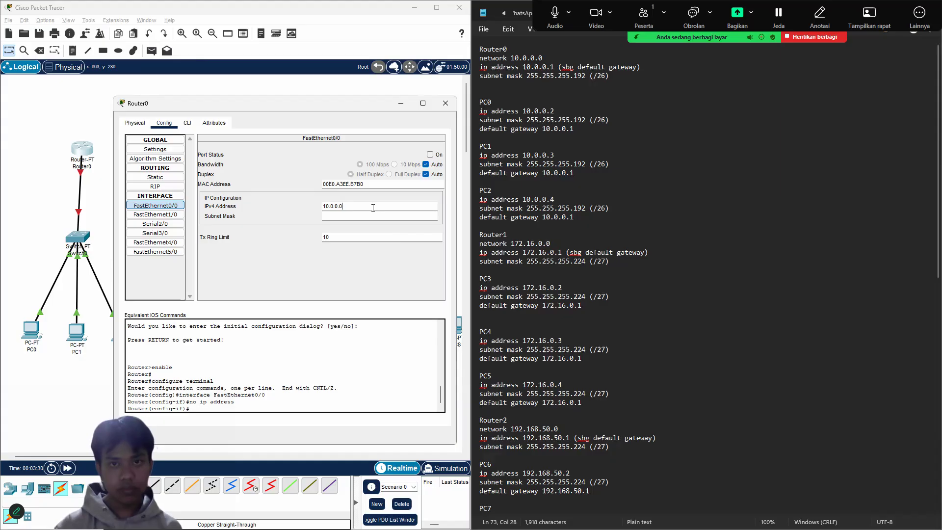
left_click(387, 207)
left_click(386, 217)
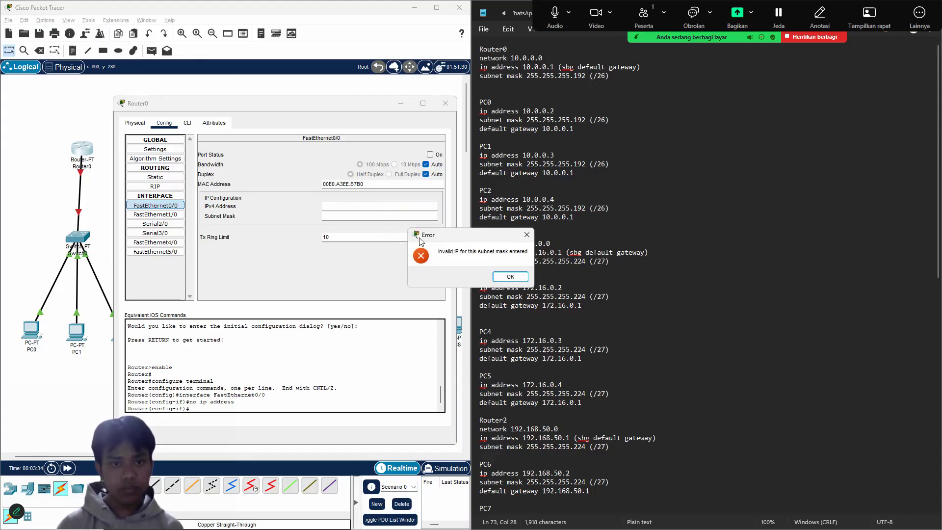
left_click(510, 276)
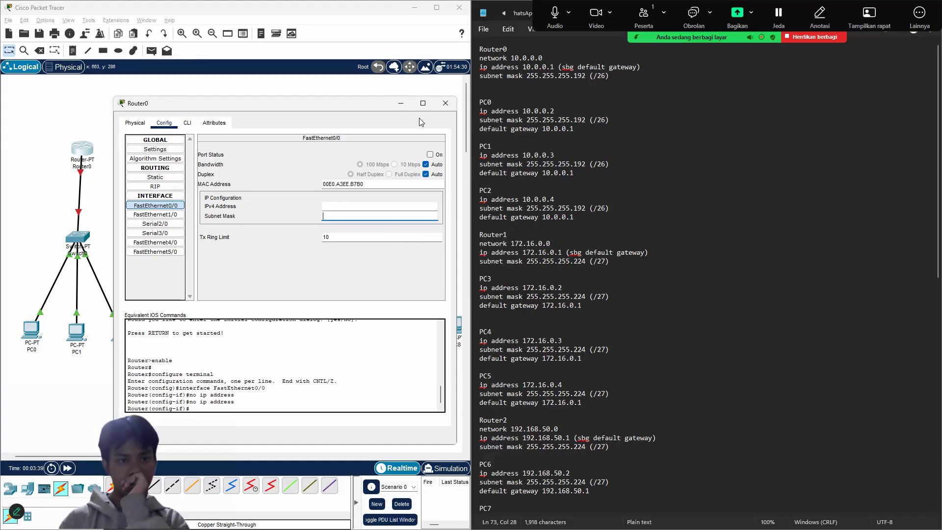
left_click(445, 103)
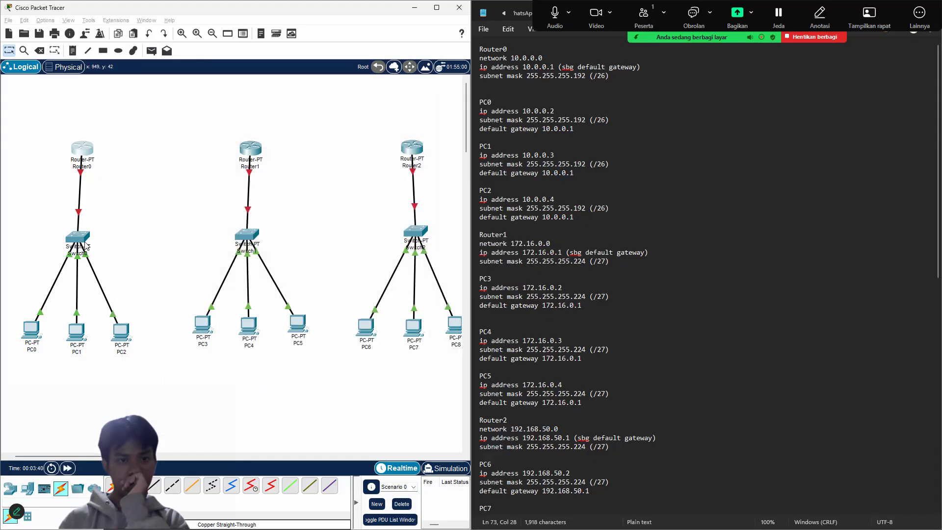
Try again to set an IPv4 address on Router0's FastEthernet0/0 interface, and close the router's window.
left_click(85, 151)
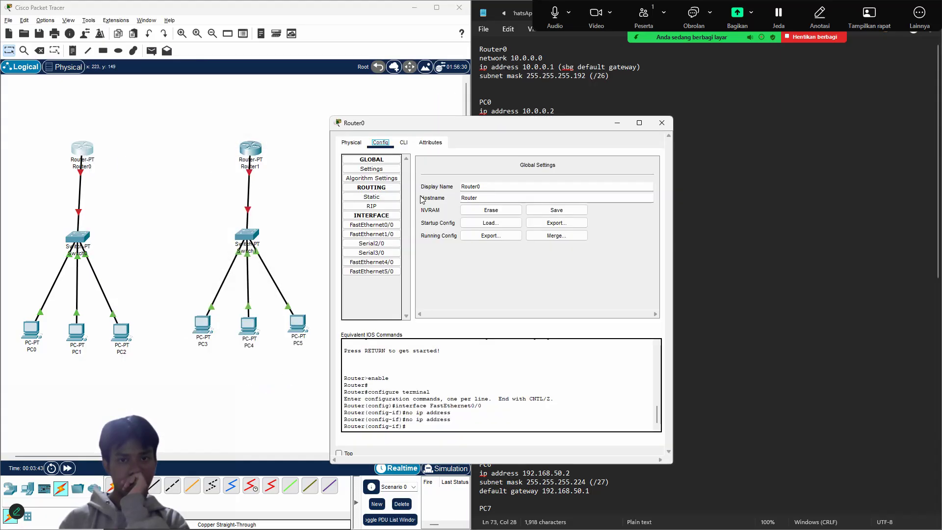
left_click(371, 225)
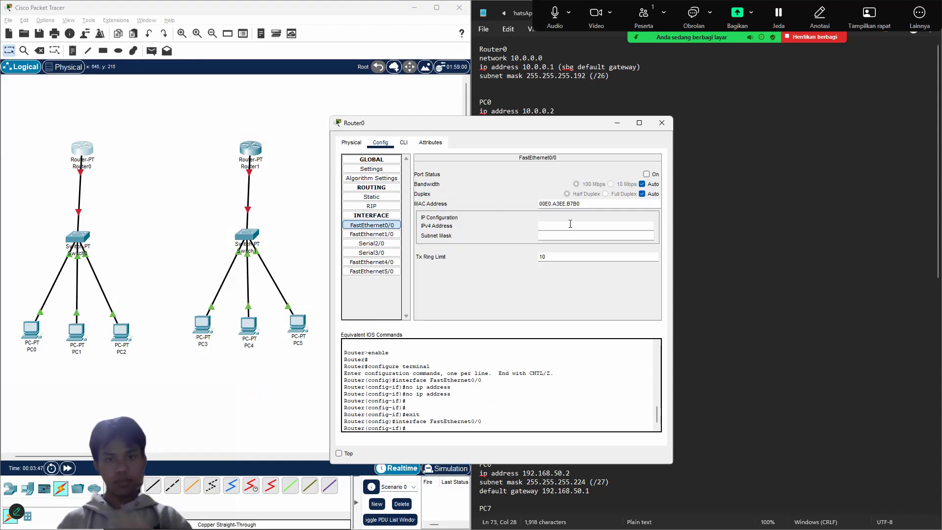
left_click(570, 224)
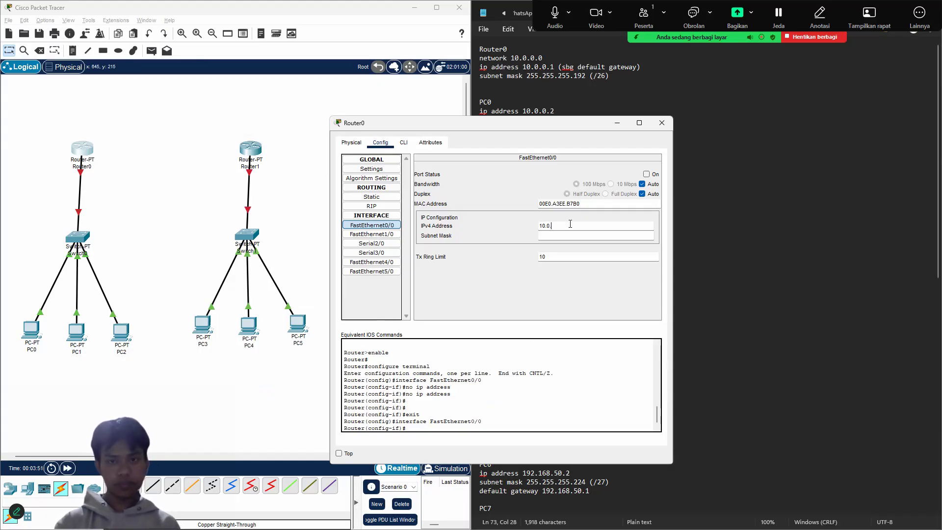
key("Return")
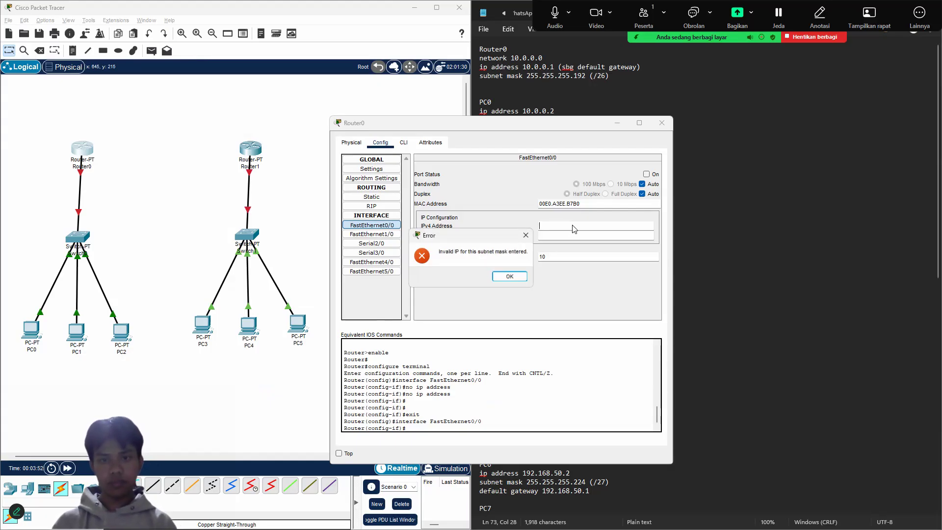
left_click(510, 277)
left_click(661, 123)
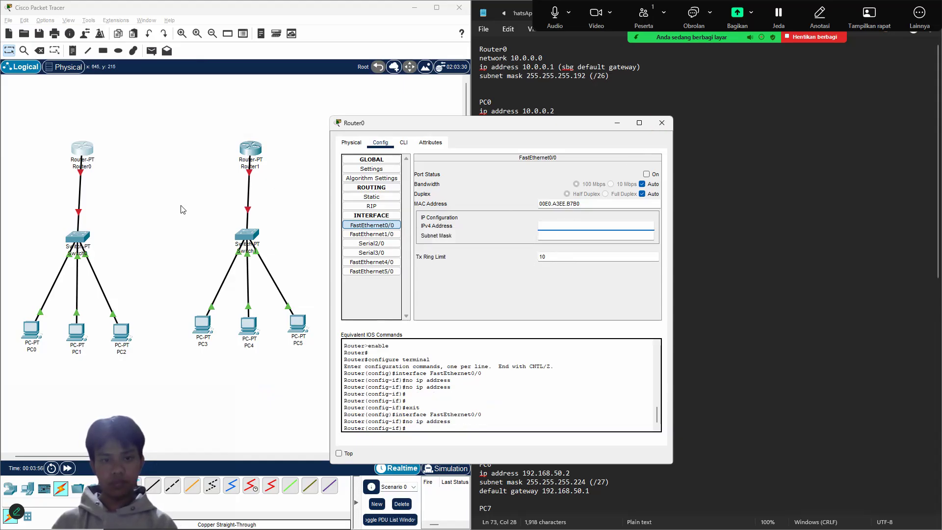
Set the IPv4 address of Router0's FastEthernet0/0 interface to 10.0.0.1.
left_click(84, 152)
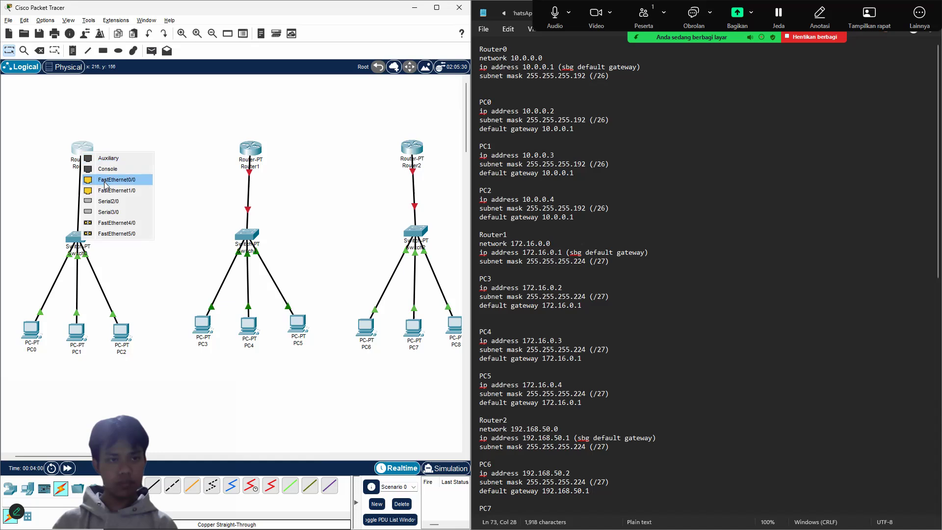
left_click(85, 153)
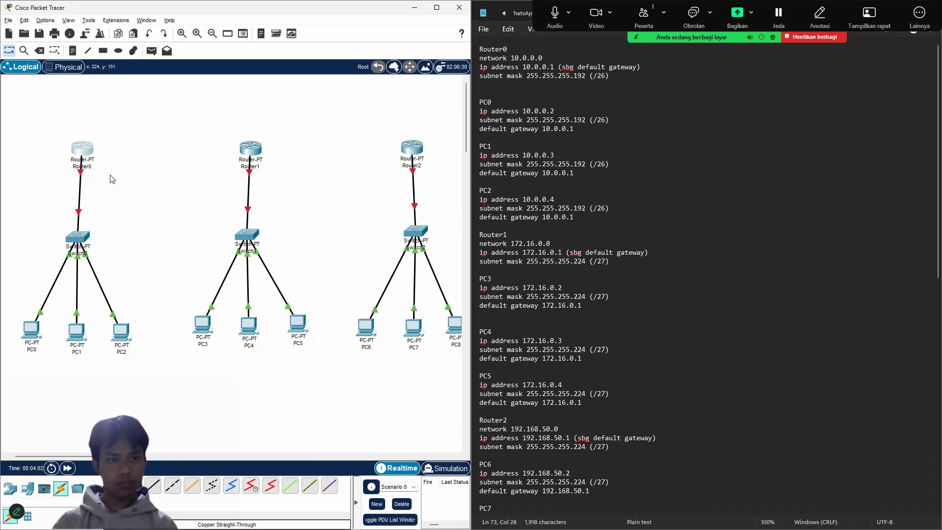
left_click(381, 227)
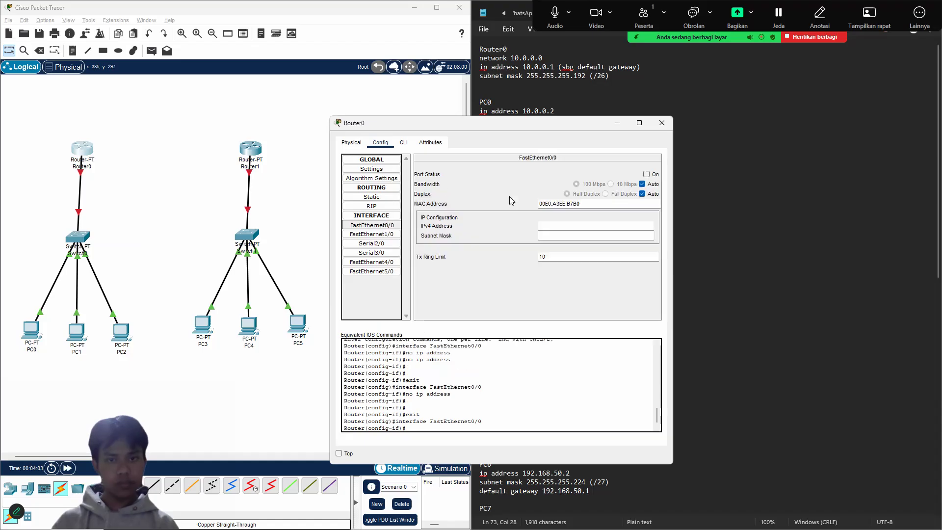
left_click_drag(492, 127, 276, 104)
left_click(355, 198)
type("10.0.0.1")
key("Tab")
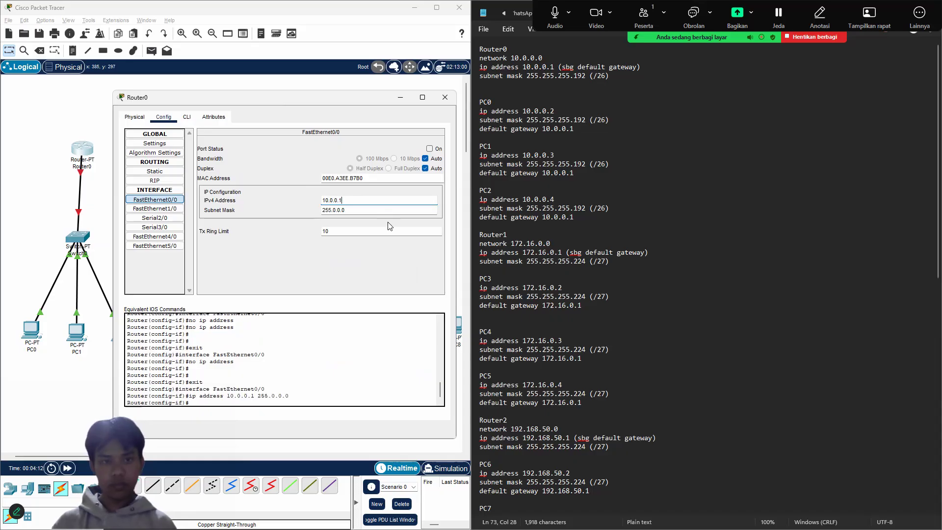
Set the subnet mask of Router0's FastEthernet0/0 to 255.255.255.192, turn the port on and close the router's window.
type("255.")
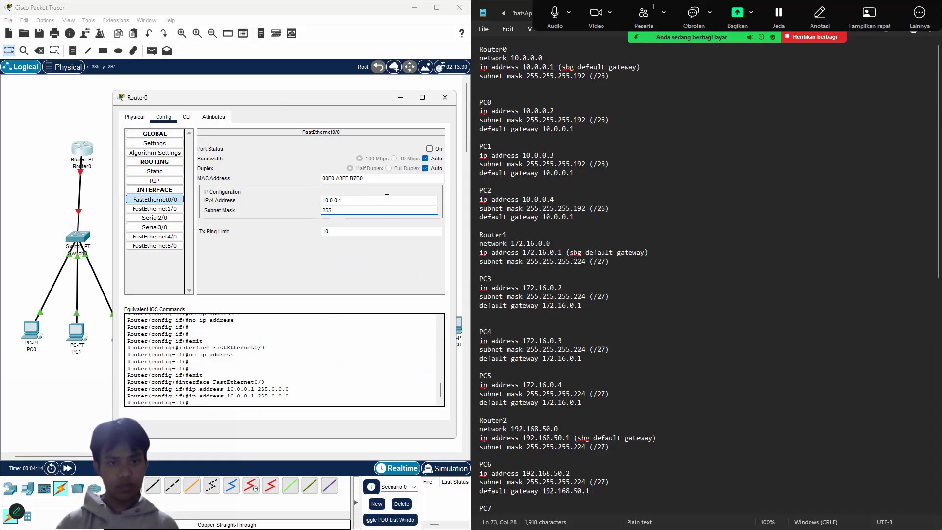
type("02555.255.")
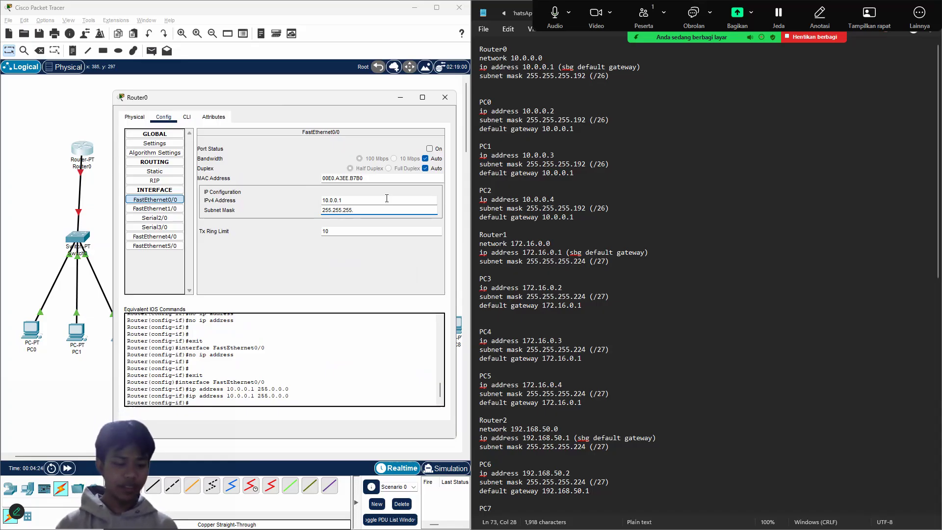
type("92")
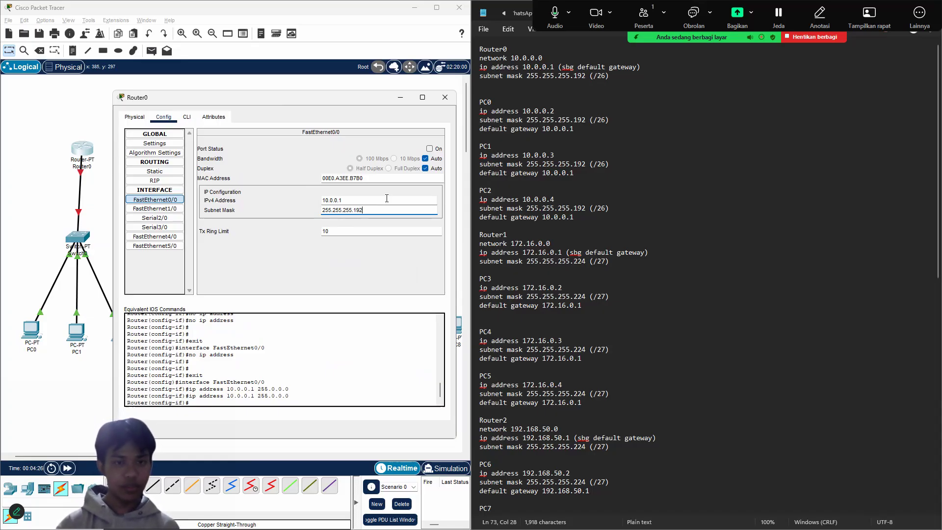
left_click(429, 149)
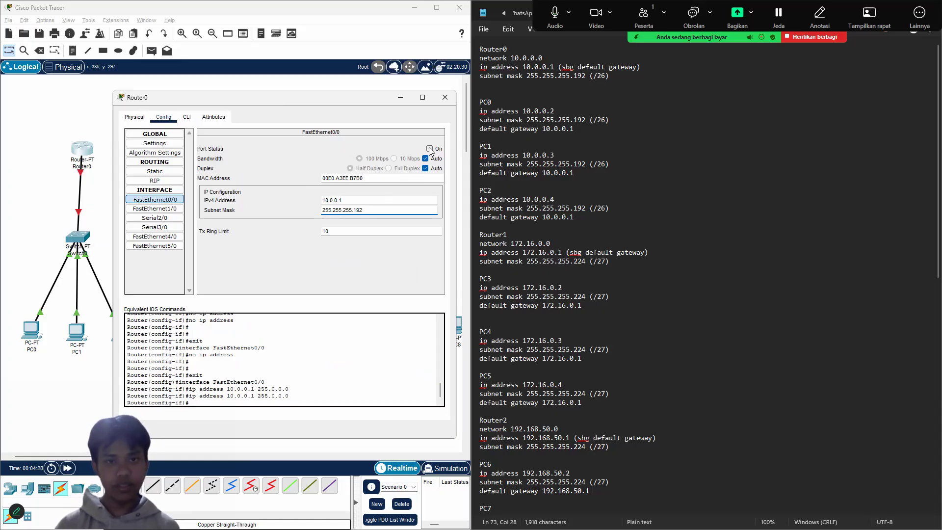
left_click(445, 97)
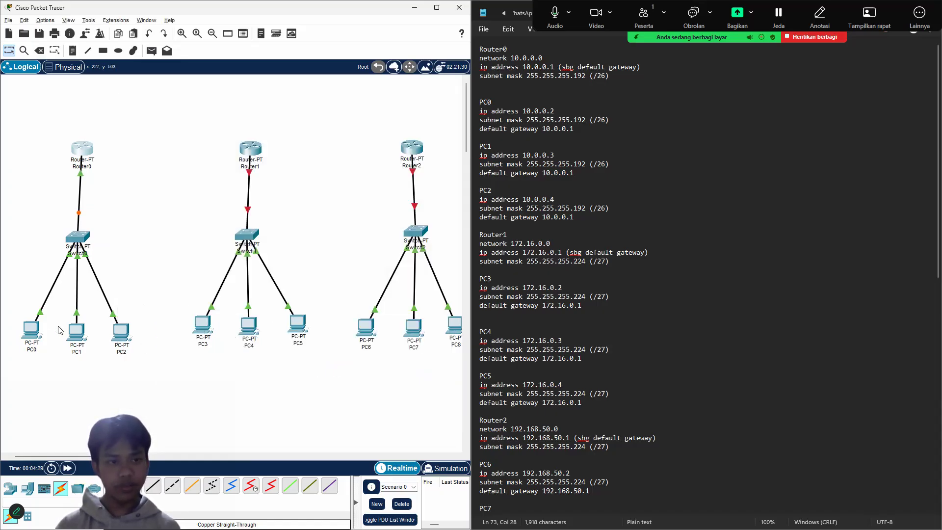
Open PC0's IP configuration and set its static IPv4 address to 10.0.0.2.
left_click(31, 328)
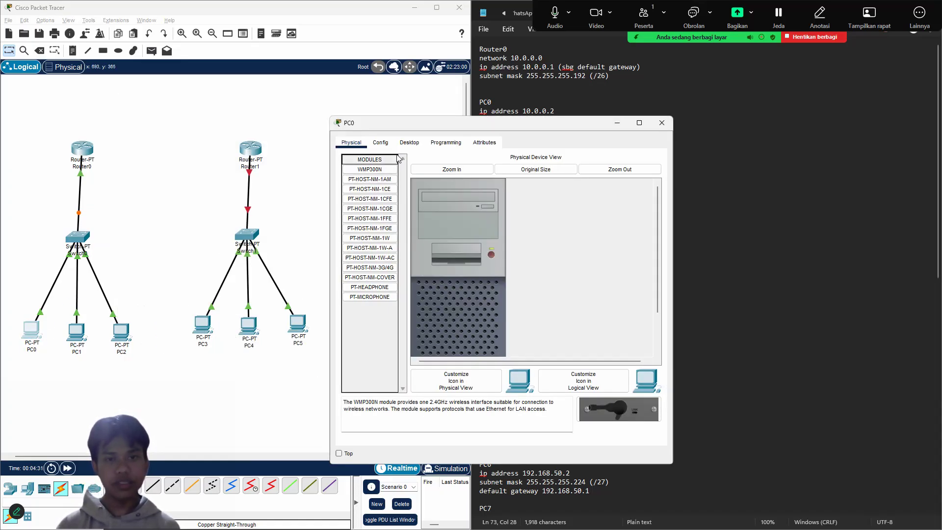
left_click(406, 143)
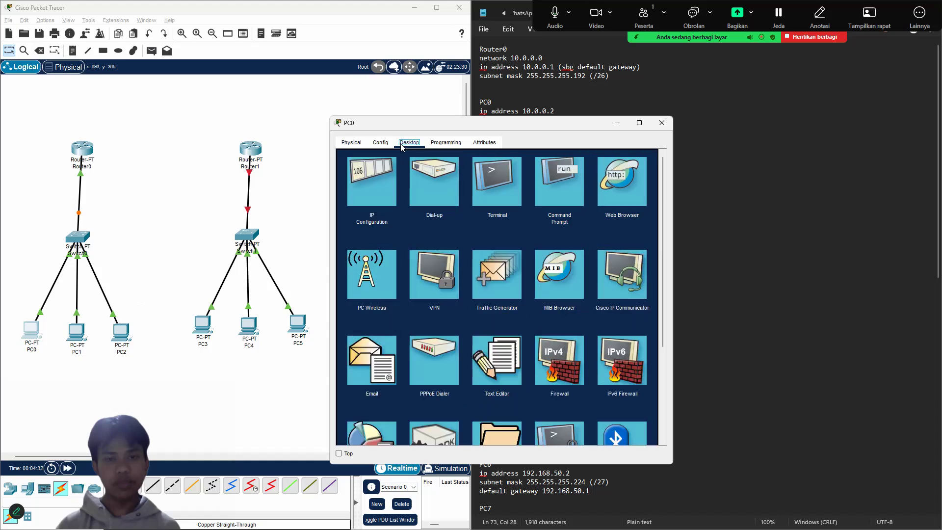
left_click(379, 173)
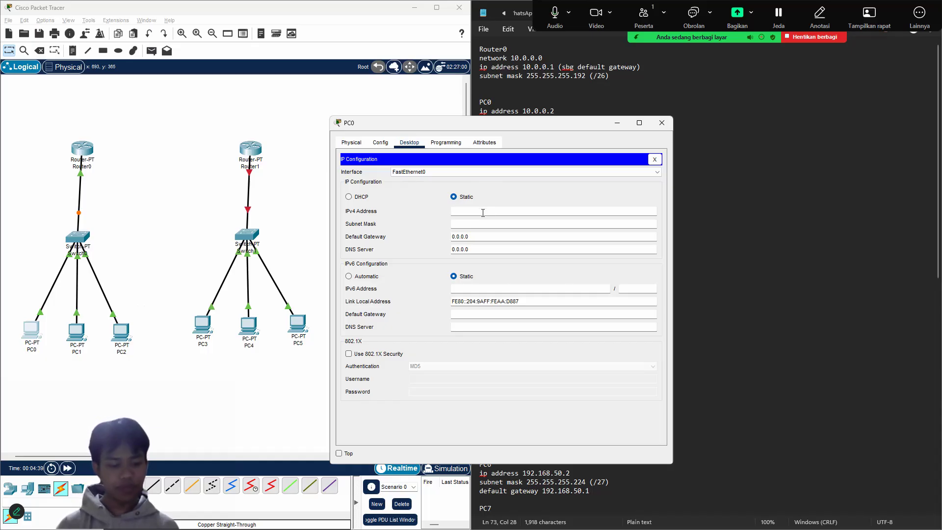
type("10.0.0.2")
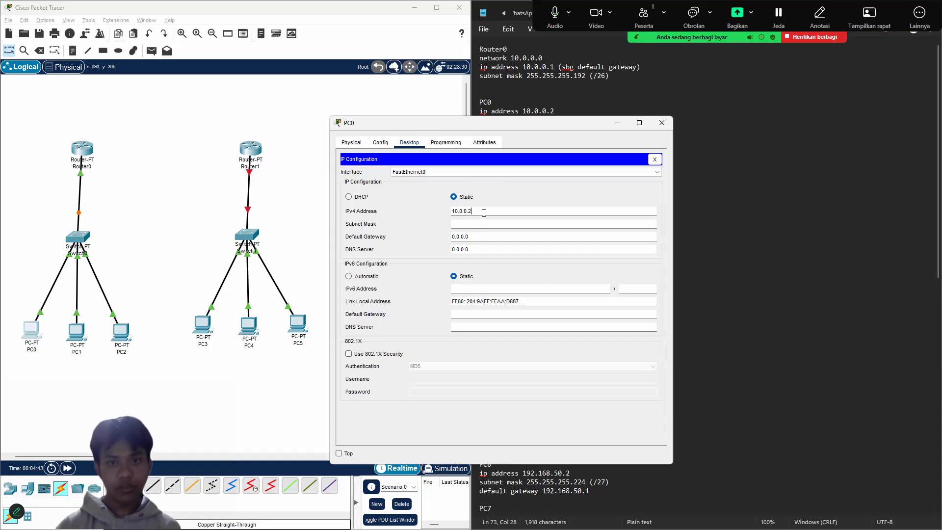
Set PC0's subnet mask to 255.255.255.192.
left_click(485, 221)
key("BackSpace")
key("BackSpace")
key("BackSpace")
key("BackSpace")
key("BackSpace")
type("255.2")
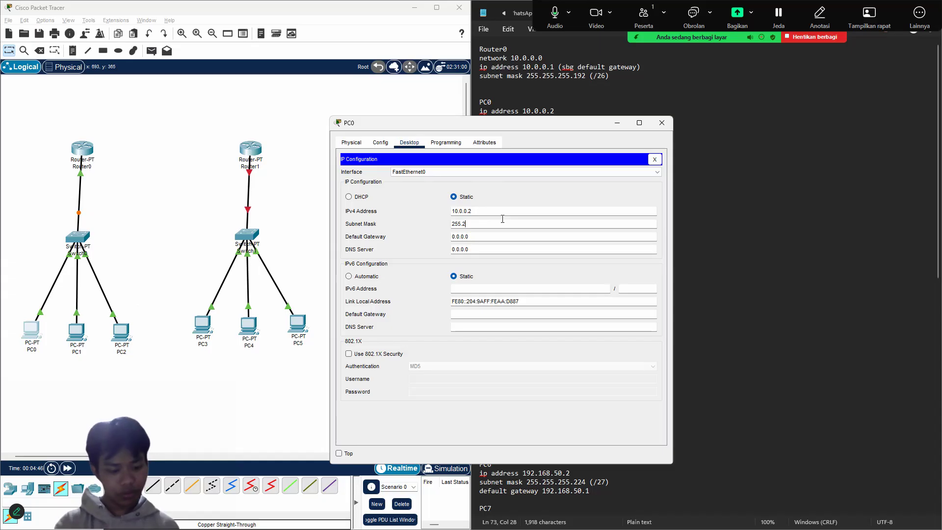
type("55.192")
Set PC0's IPv4 default gateway to 10.0.0.1 and close its window.
left_click(497, 234)
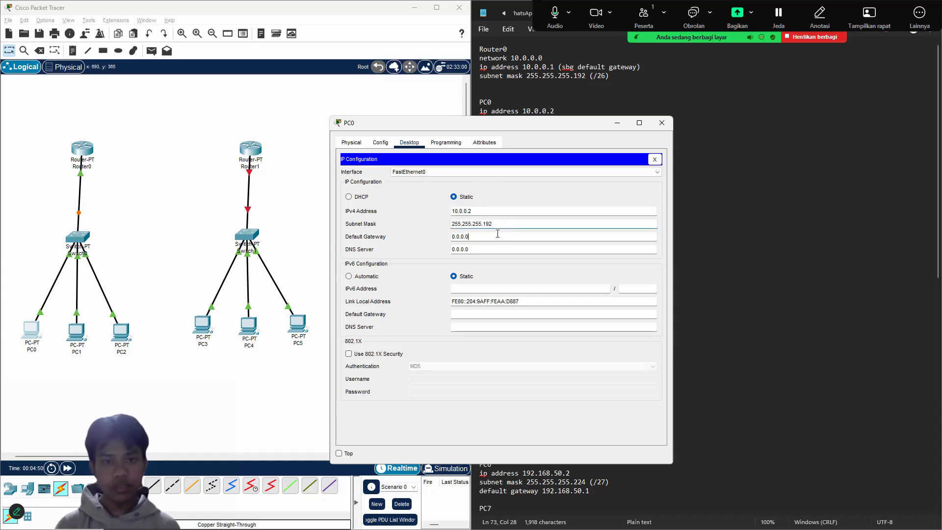
key("ctrl+a")
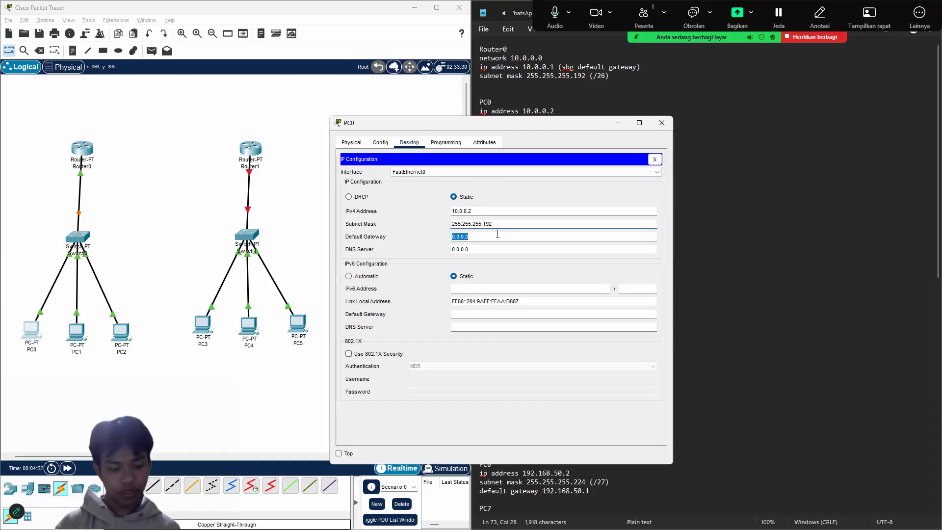
type("10")
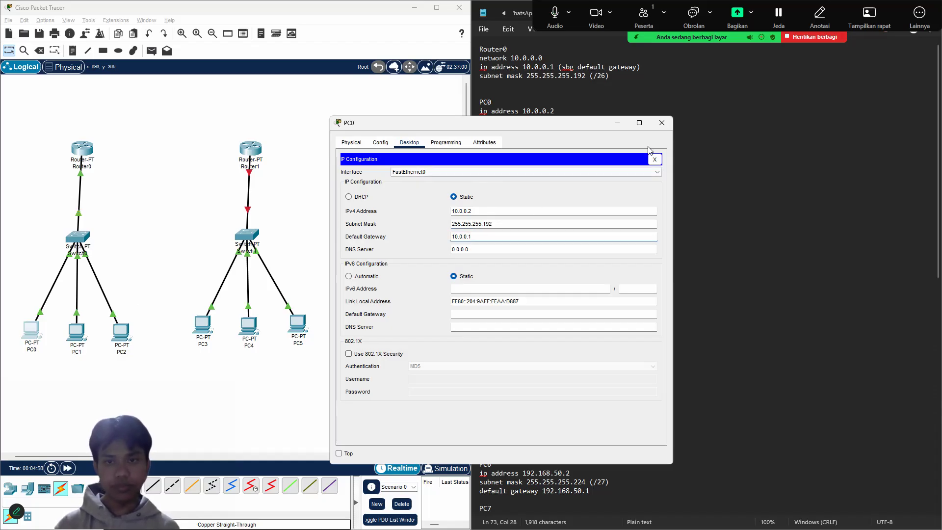
left_click(662, 122)
Open PC1's IP configuration and set its static IPv4 address to 10.0.0.3.
left_click(76, 330)
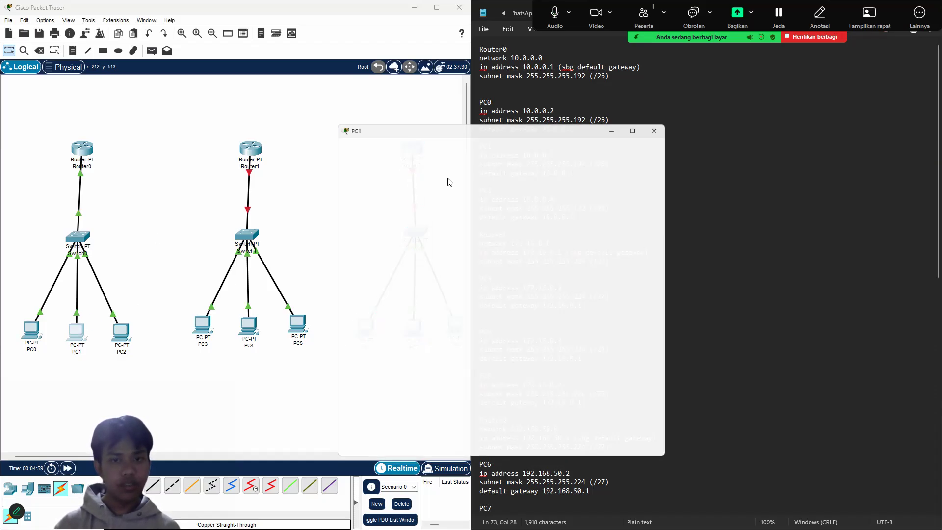
left_click(399, 143)
left_click(375, 177)
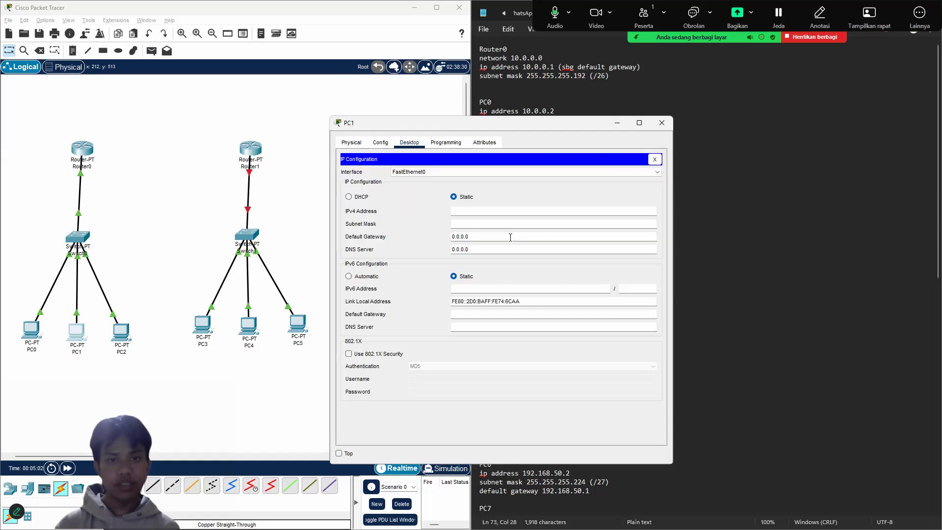
left_click(508, 210)
type("10.0.0.3")
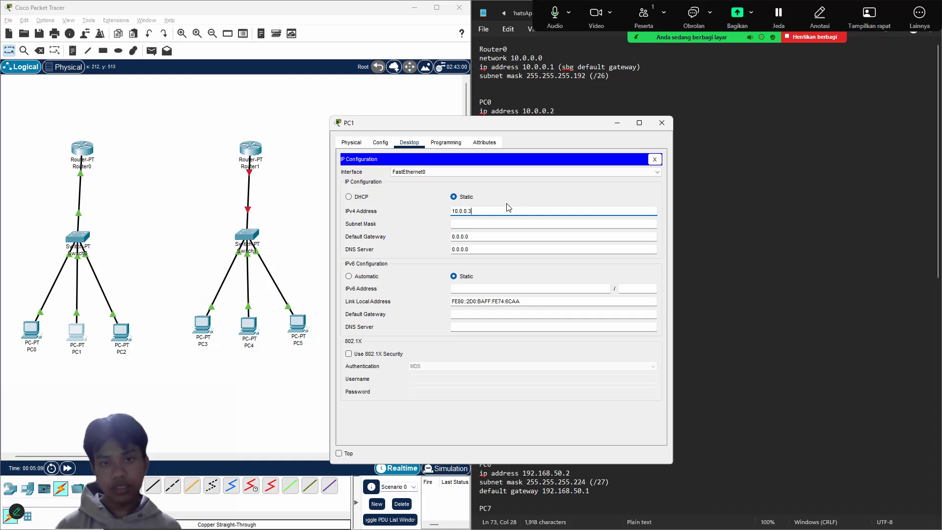
Set PC1's subnet mask to 255.255.255.192.
left_click(507, 221)
double_click(507, 220)
type("255.255")
type(".255")
type(".2")
type("92")
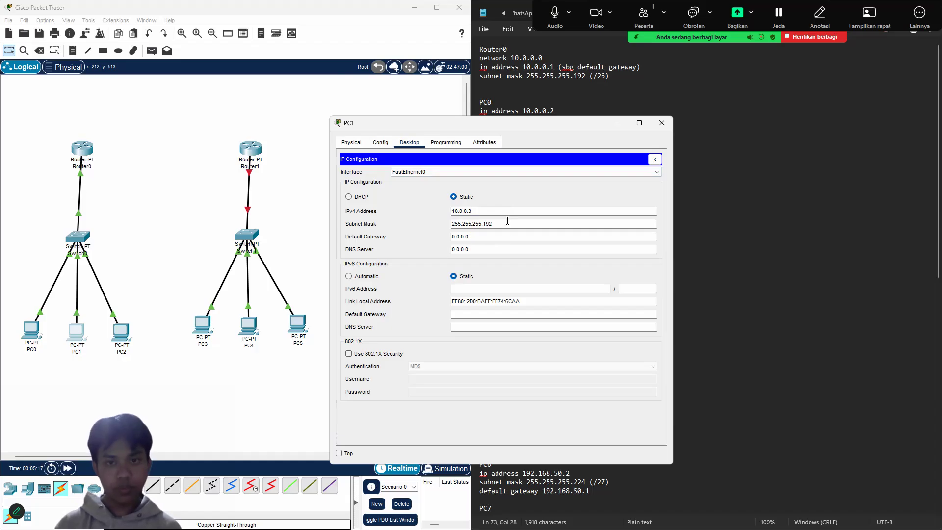
Set PC1's IPv4 default gateway to 10.0.0.1 and close its window.
double_click(510, 235)
type("10.0.0.")
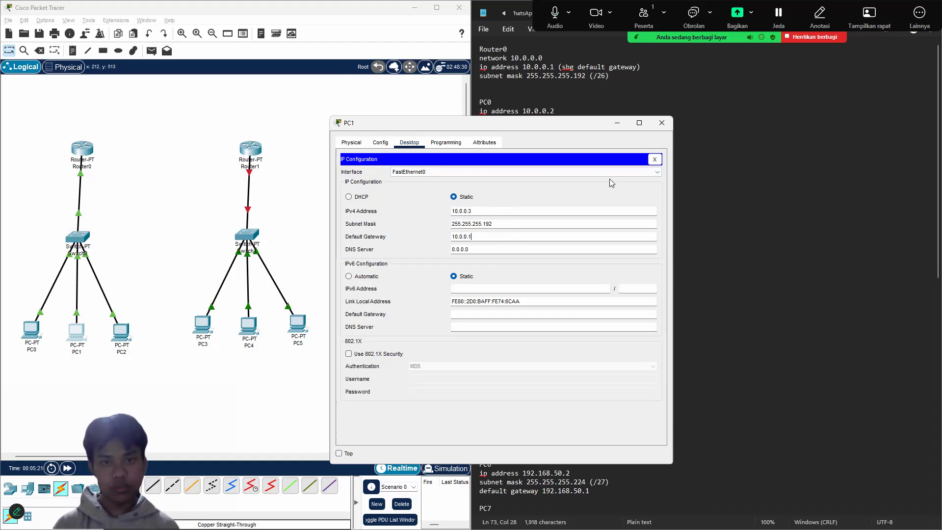
left_click(654, 159)
left_click(662, 123)
Open PC2's IP configuration and set its static IPv4 address to 10.0.0.4.
left_click(120, 331)
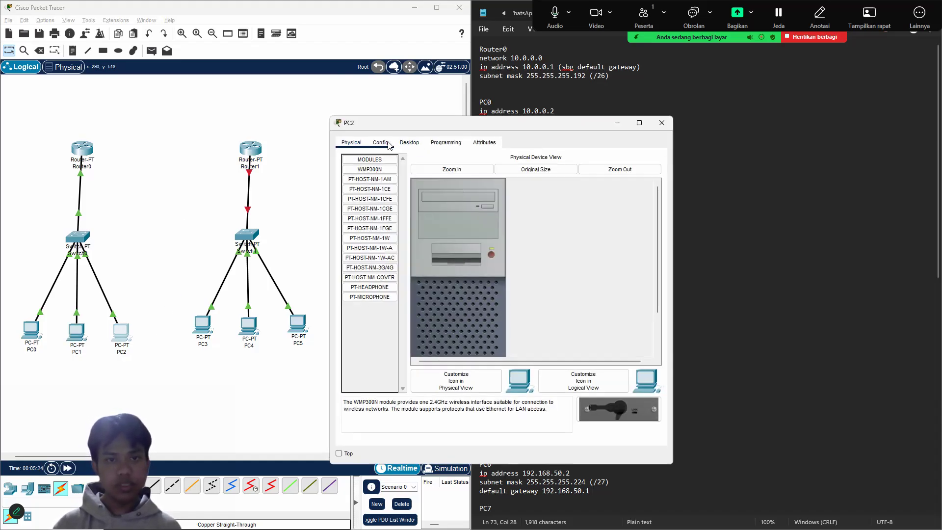
left_click(386, 144)
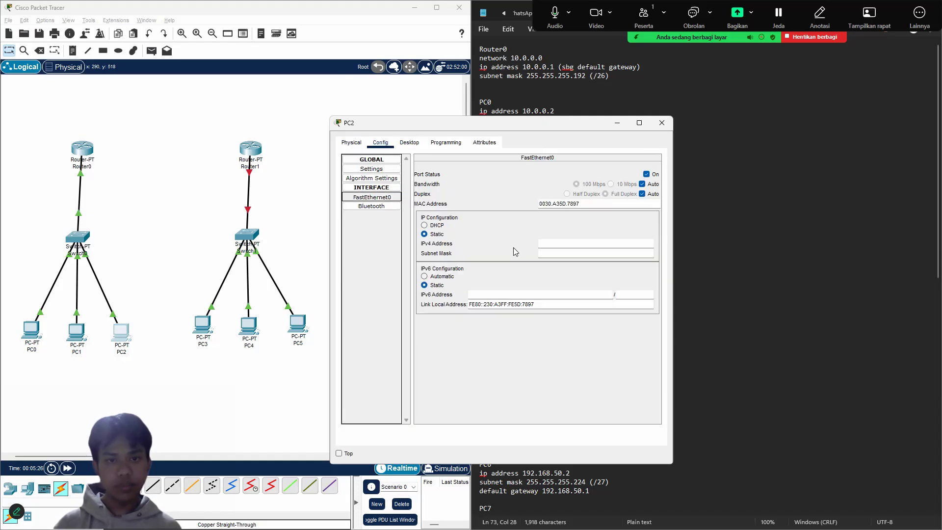
left_click(409, 142)
left_click(371, 183)
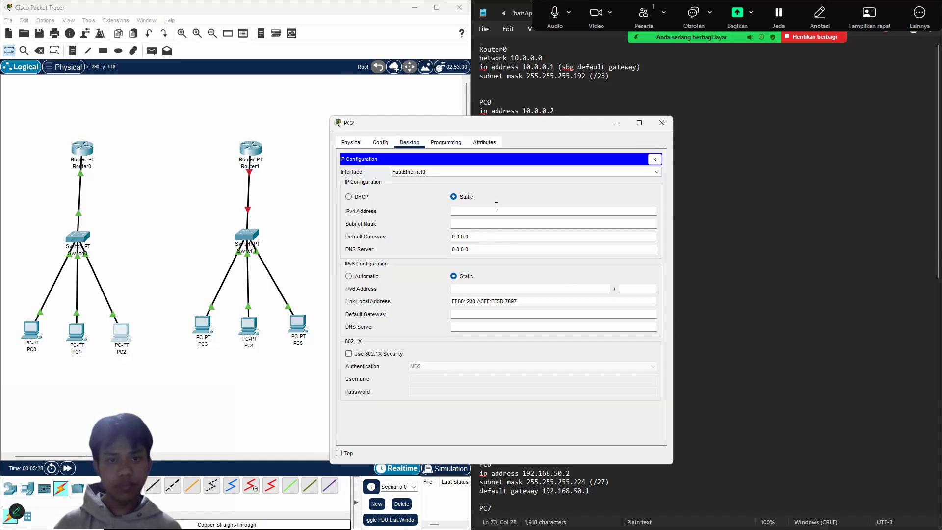
left_click(496, 207)
type("10.")
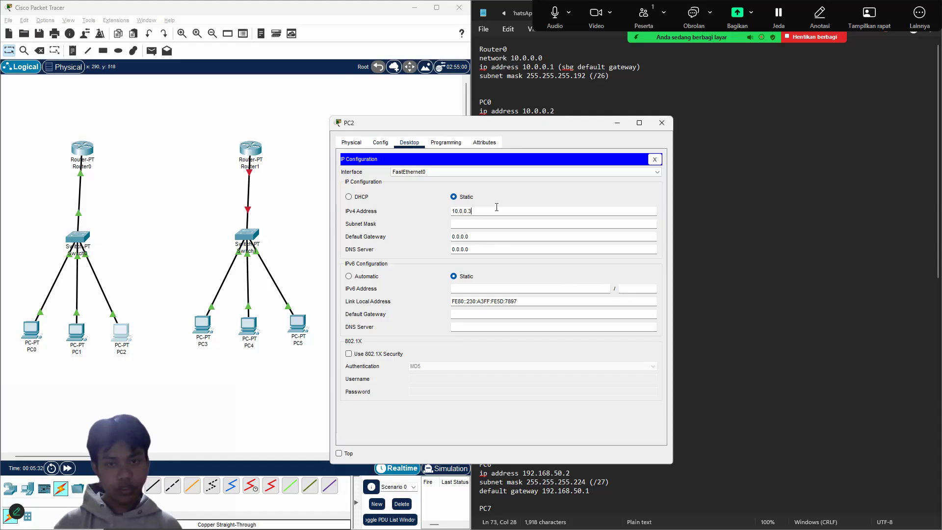
type("0.0.4")
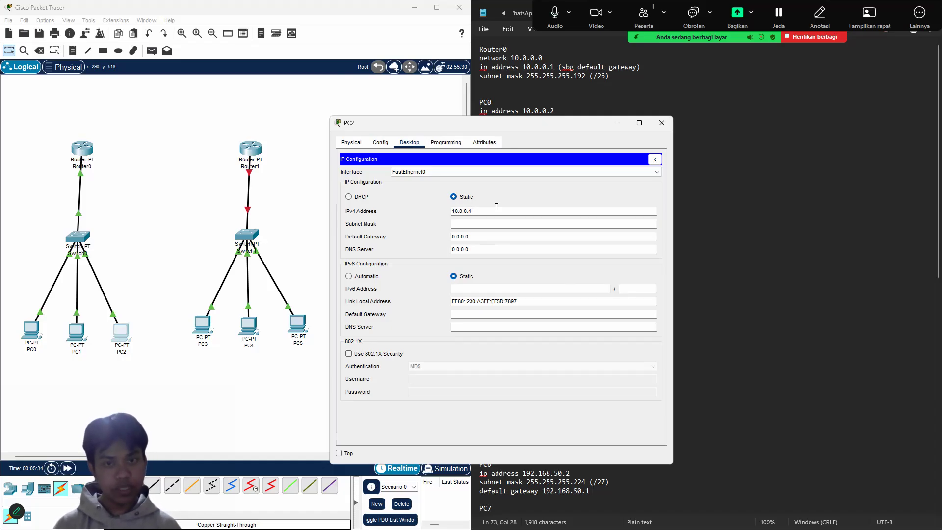
Set PC2's subnet mask to 255.255.255.192.
left_click(483, 222)
key("BackSpace")
key("BackSpace")
key("BackSpace")
key("BackSpace")
type("255.255.192")
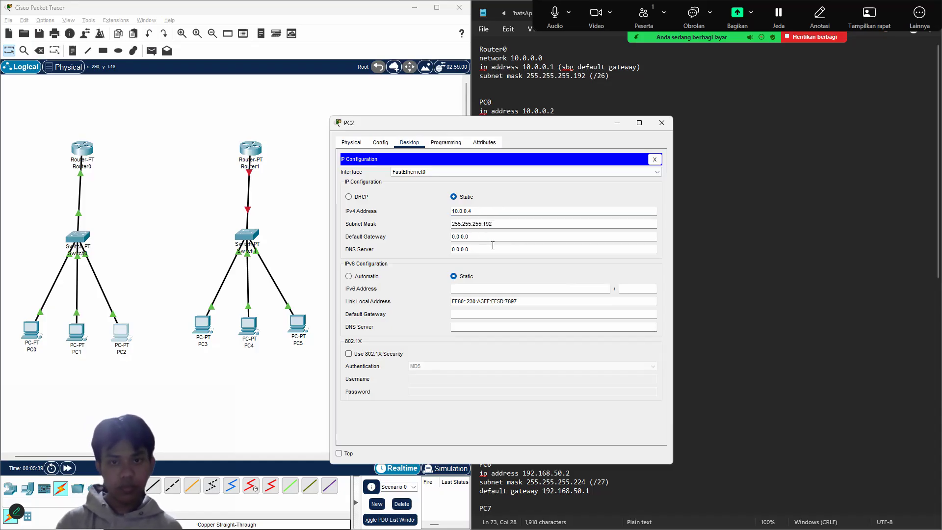
Set PC2's IPv4 default gateway to 10.0.0.1.
left_click(493, 236)
key("ctrl+a")
type("10.")
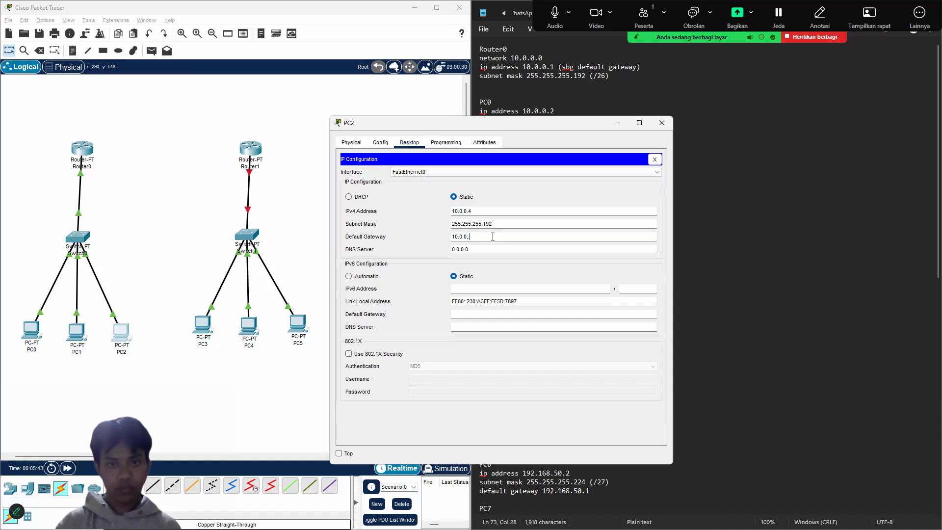
type("0.0.1")
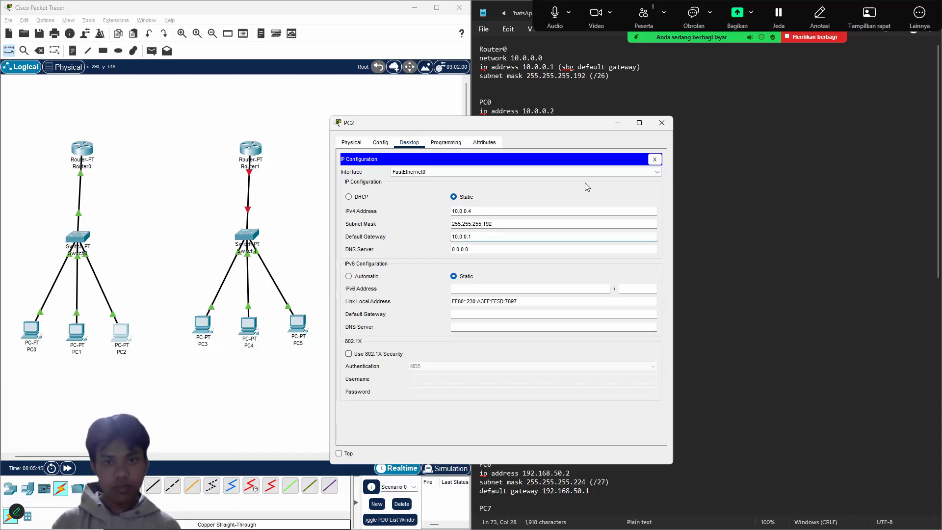
Close PC2's IP configuration and its device window.
left_click(654, 159)
left_click(662, 124)
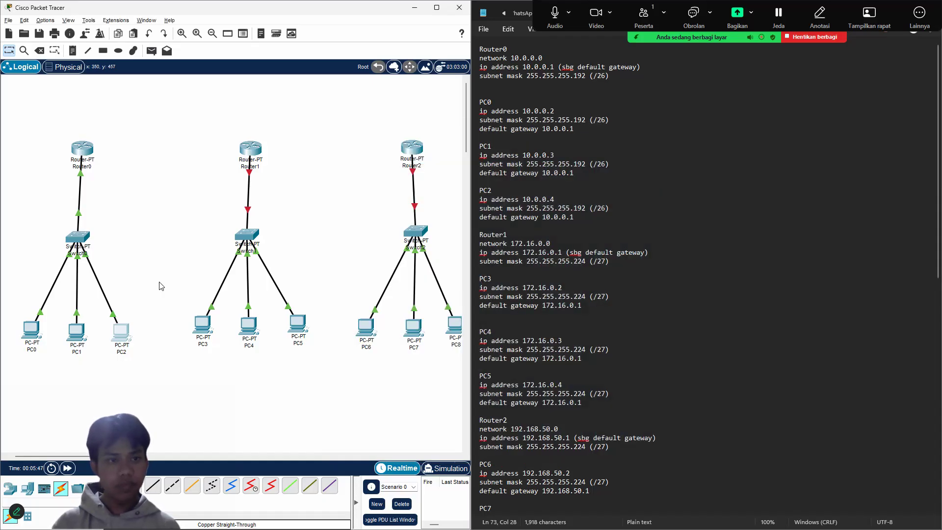
left_click(87, 149)
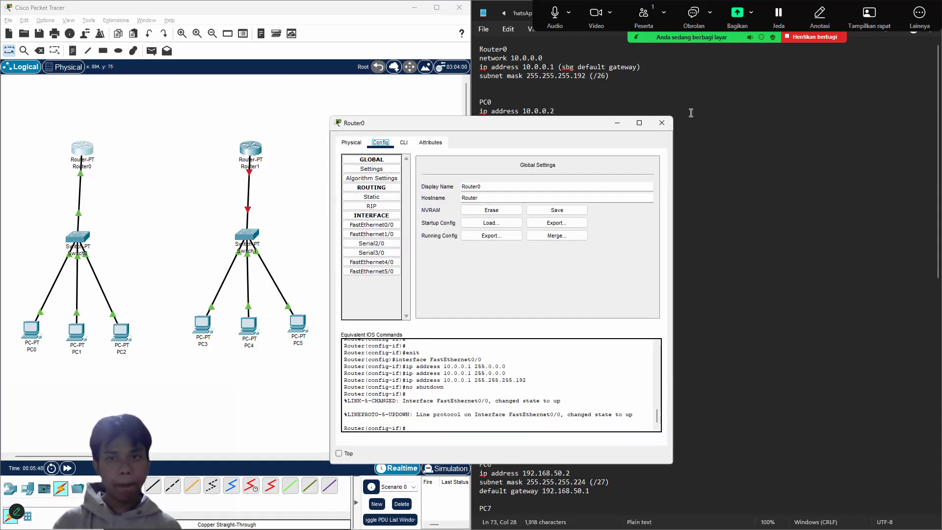
left_click(662, 124)
left_click(203, 325)
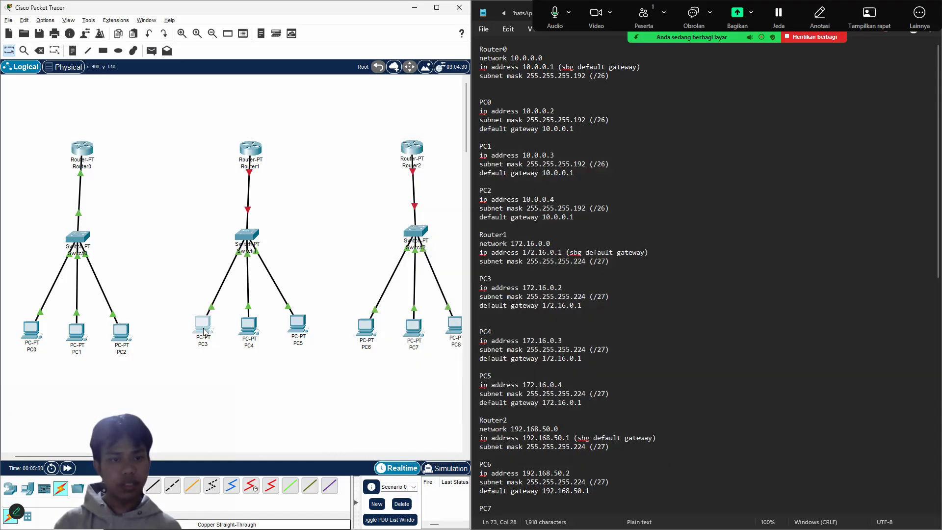
left_click(660, 125)
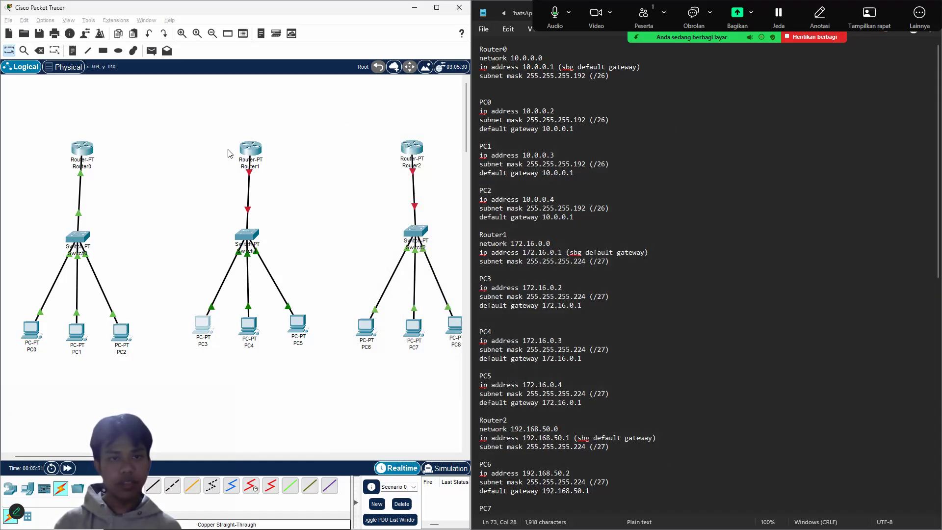
Open Router1's FastEthernet0/0 interface configuration and set its IPv4 address to 172.16.0.1.
left_click(250, 148)
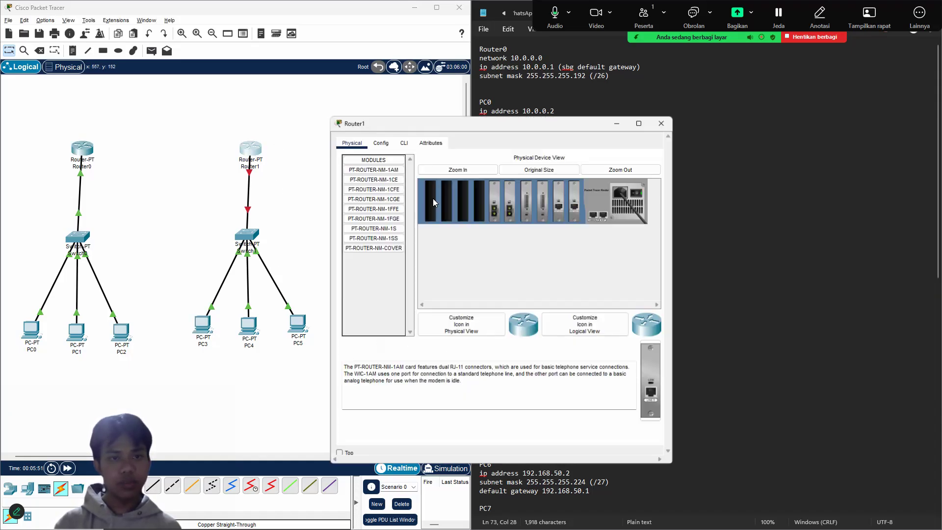
left_click(380, 142)
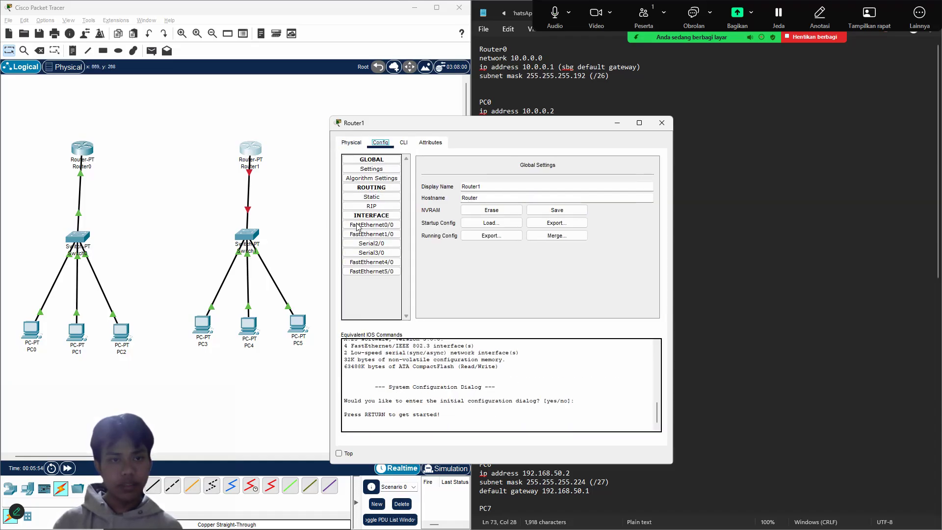
left_click(387, 225)
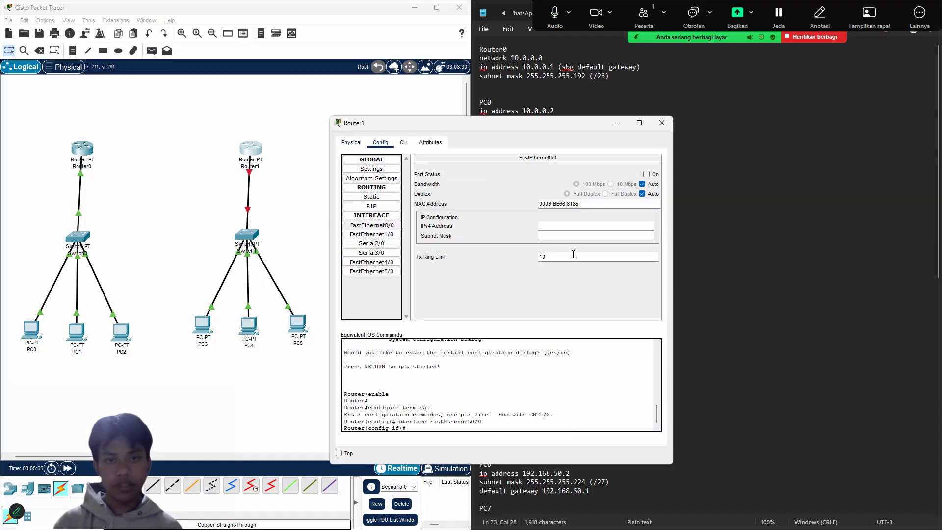
left_click(573, 226)
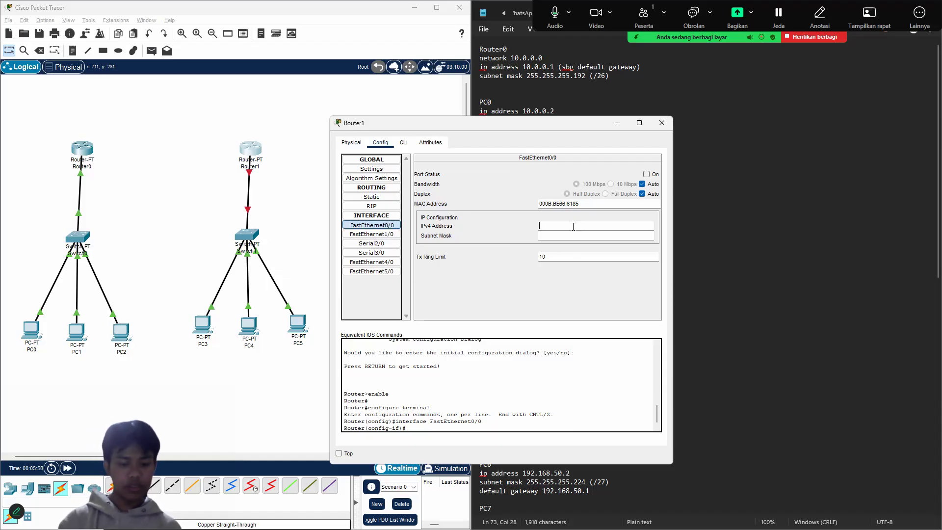
type("17")
key("BackSpace")
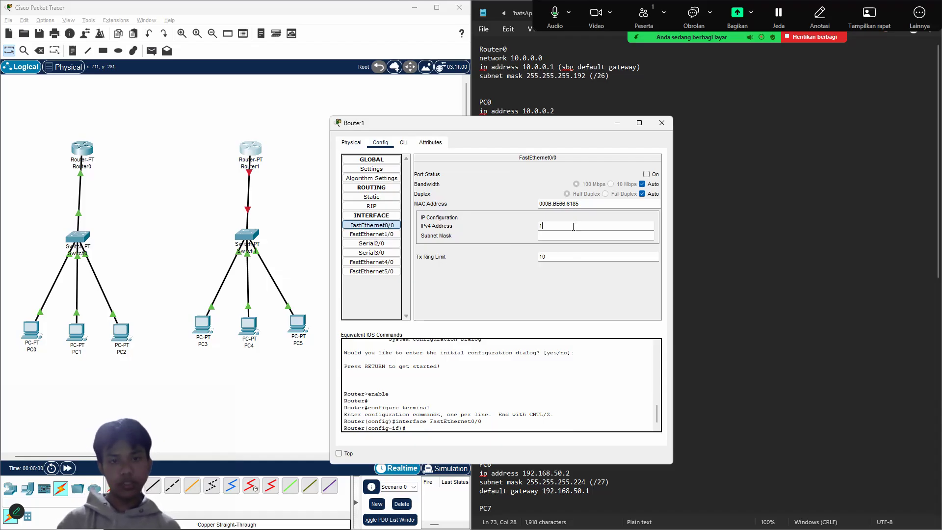
type("72.16.0.")
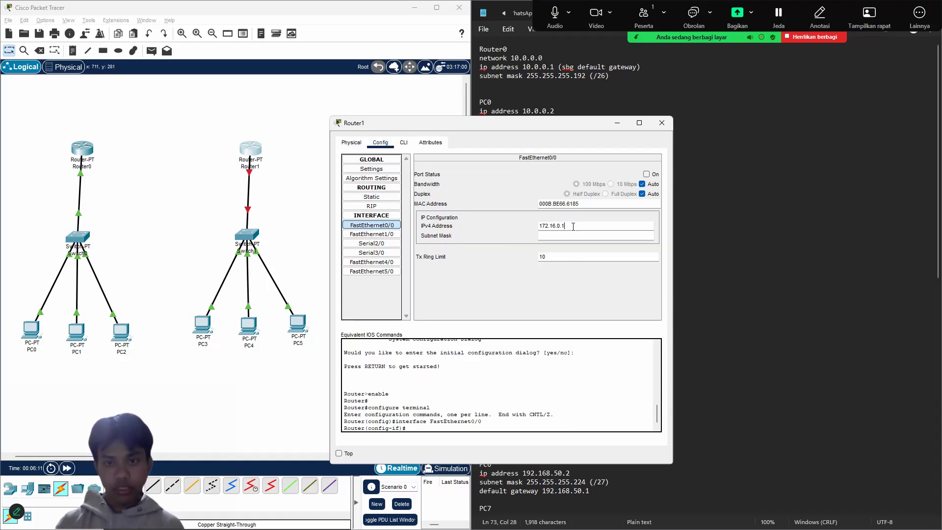
type("1")
key("Return")
Set the subnet mask of Router1's FastEthernet0/0 to 255.255.255.224, turn the port on, and close the router's window.
left_click(582, 238)
key("BackSpace")
key("BackSpace")
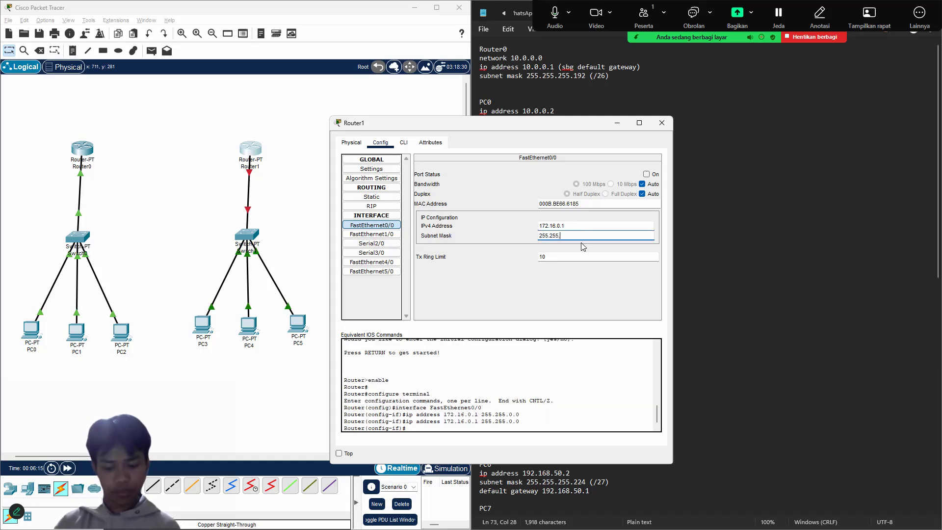
type(".224")
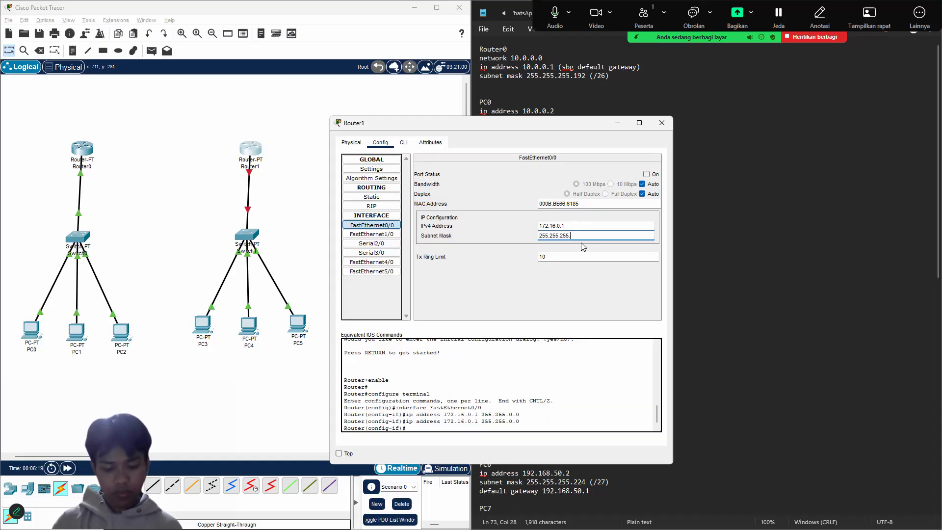
left_click(648, 174)
left_click(661, 123)
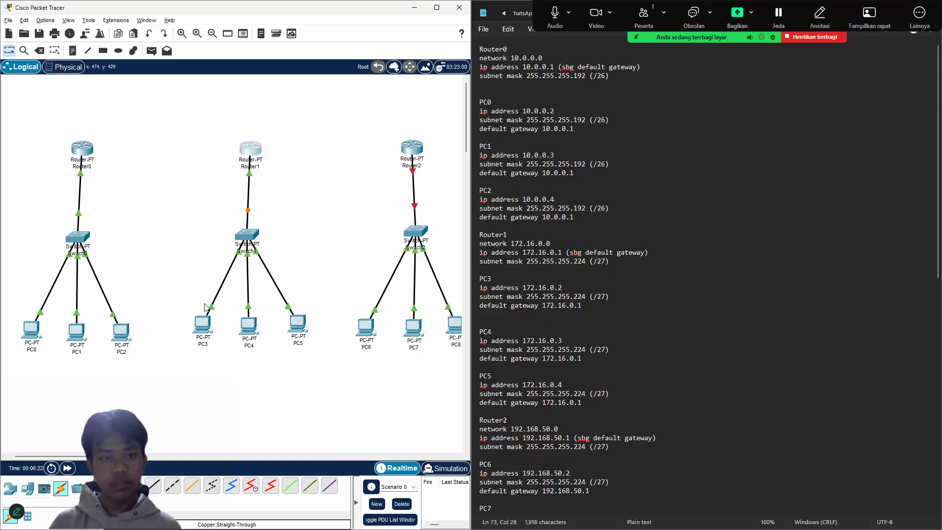
Open PC3's IP configuration, set its static IPv4 address to 172.16.0.2, and copy that address.
left_click(202, 325)
left_click(409, 142)
left_click(372, 180)
left_click(517, 211)
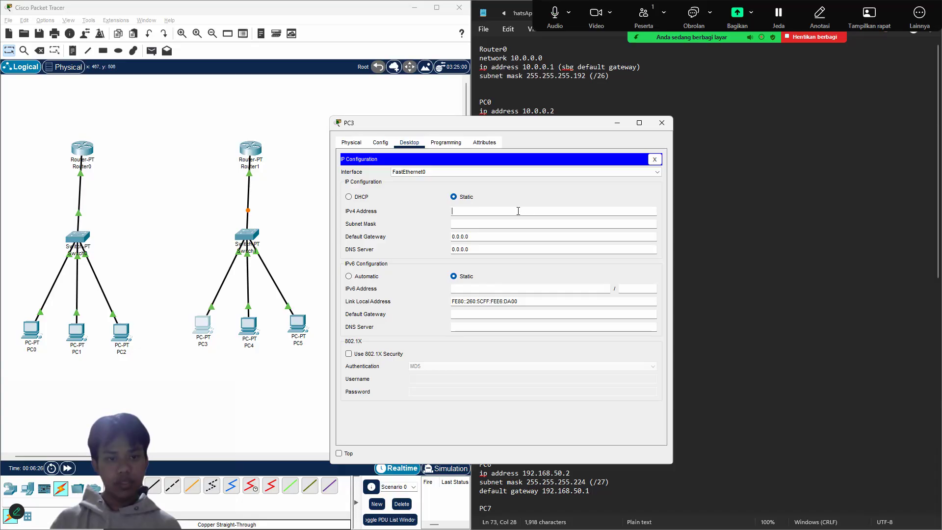
type("172.")
key("BackSpace")
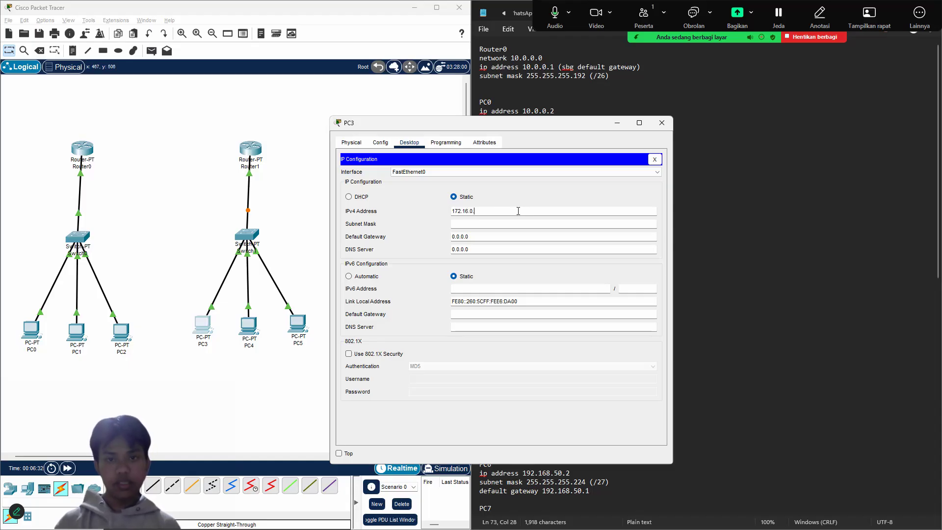
key("ctrl+a")
key("ctrl+c")
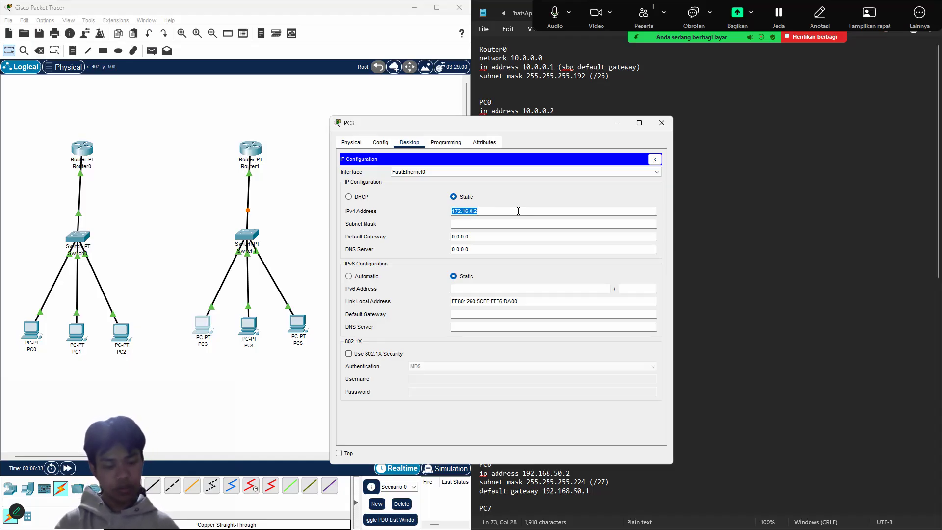
Set PC3's subnet mask to 255.255.255.224.
left_click(518, 225)
key("BackSpace")
key("BackSpace")
type("255.224")
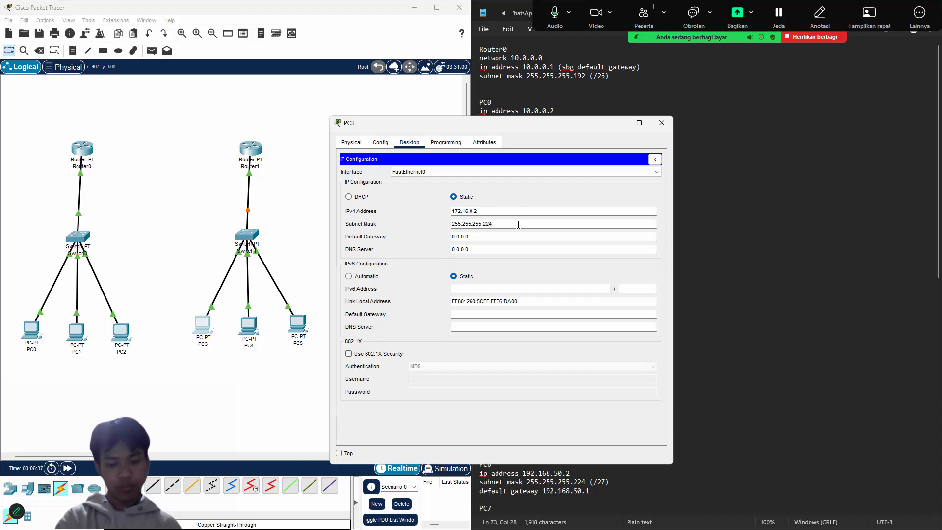
Set PC3's IPv4 default gateway to 172.16.0.1 and close its window.
left_click(541, 232)
key("ctrl+a")
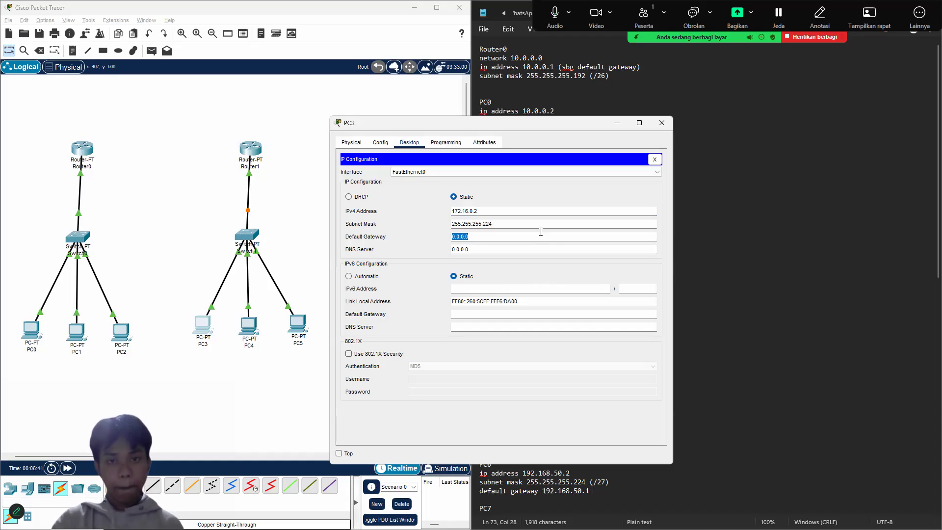
type("172.16")
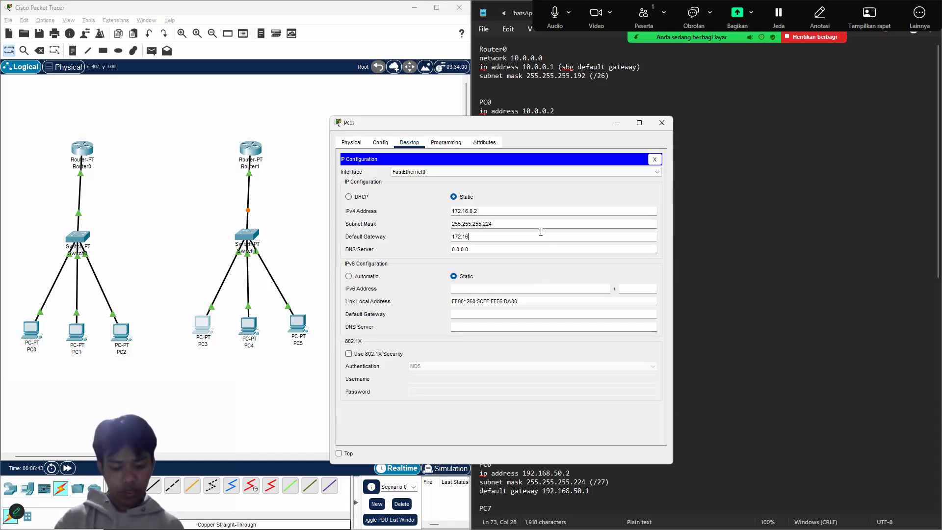
type(".0.1")
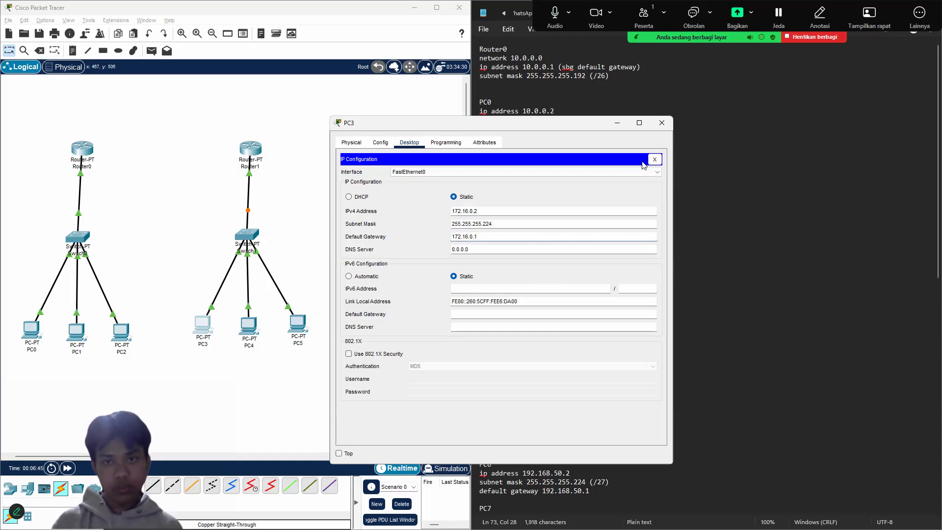
left_click(662, 123)
Open PC4's IP configuration and set its static IPv4 address to 172.16.0.3.
left_click(243, 327)
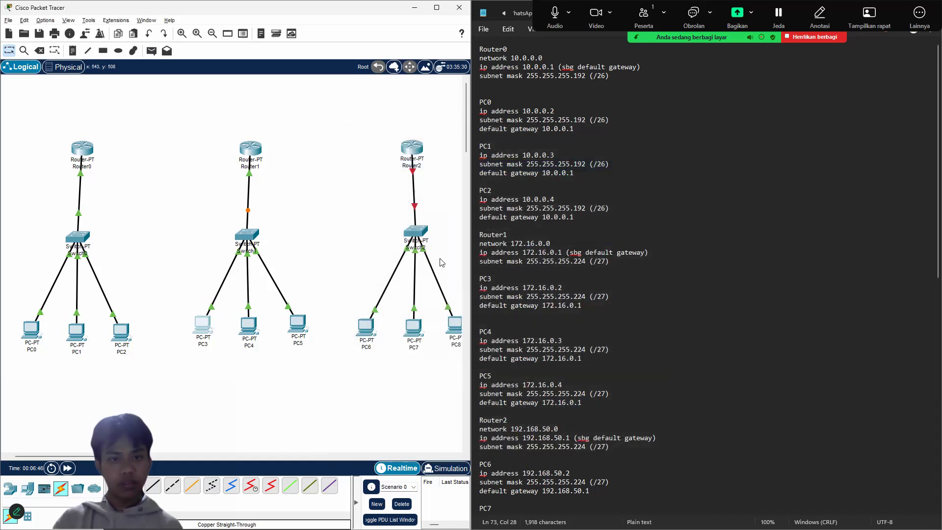
left_click(409, 142)
left_click(369, 178)
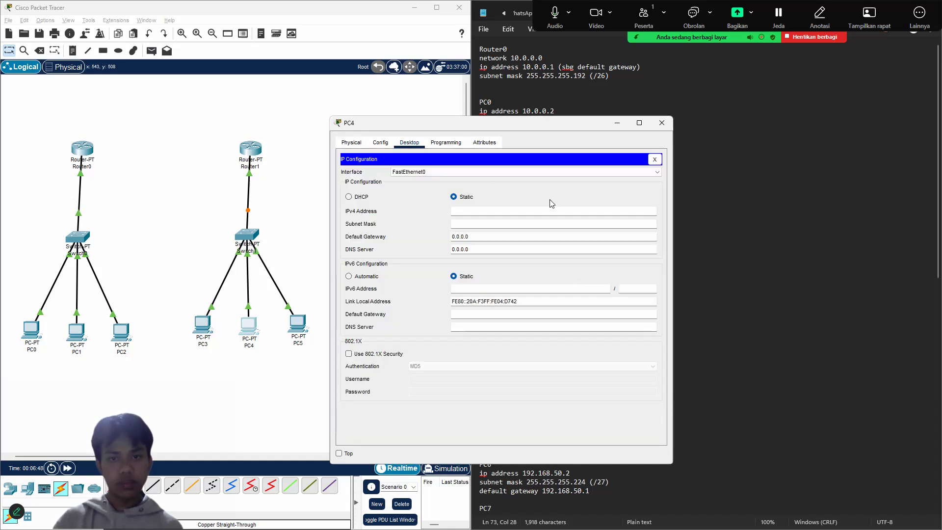
left_click(532, 209)
type("172.16.0.2")
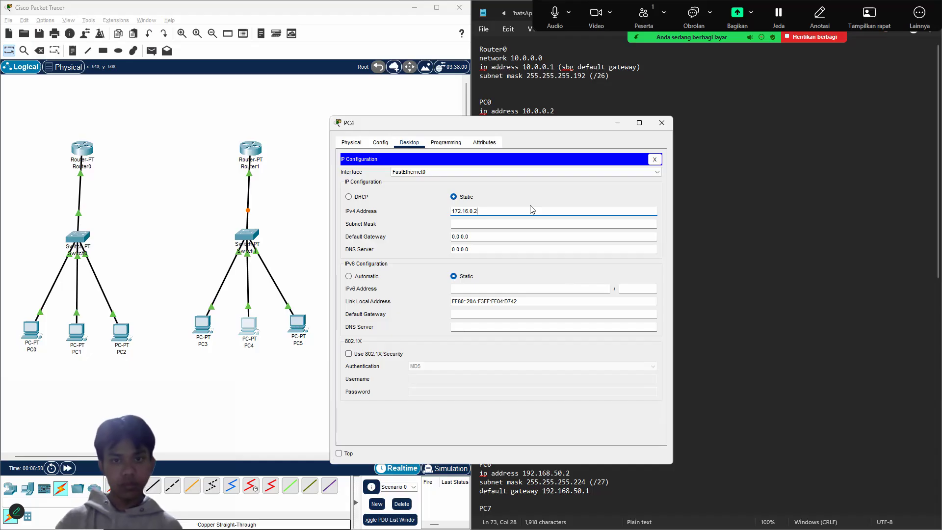
type("3")
Set PC4's subnet mask to 255.255.255.224.
left_click(528, 225)
type("255.255.0.0")
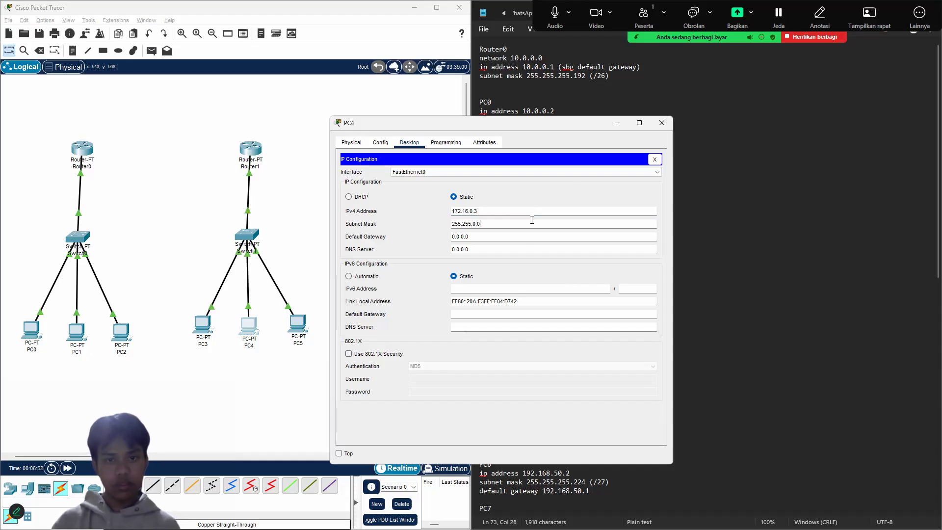
key("BackSpace")
type("255")
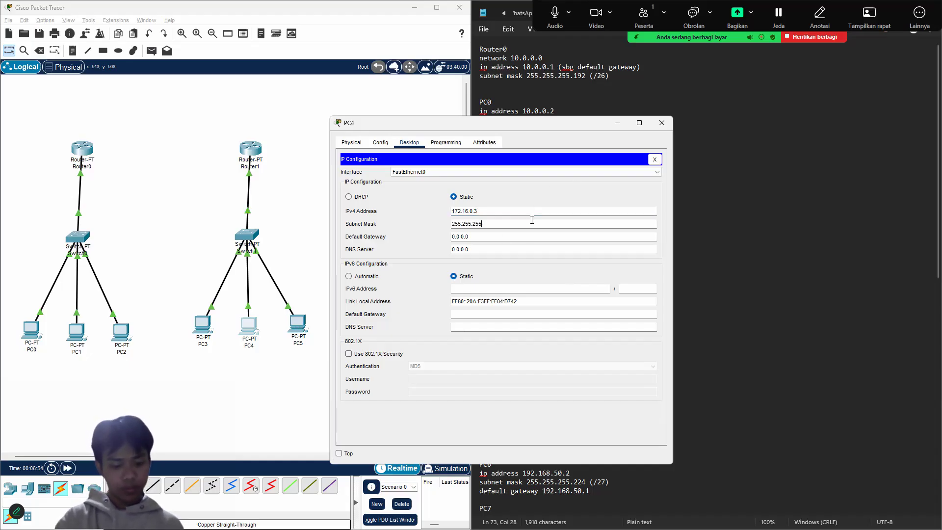
type(".224")
Set PC4's IPv4 default gateway to 172.16.0.1 and close its window.
left_click(503, 234)
double_click(502, 234)
type("1")
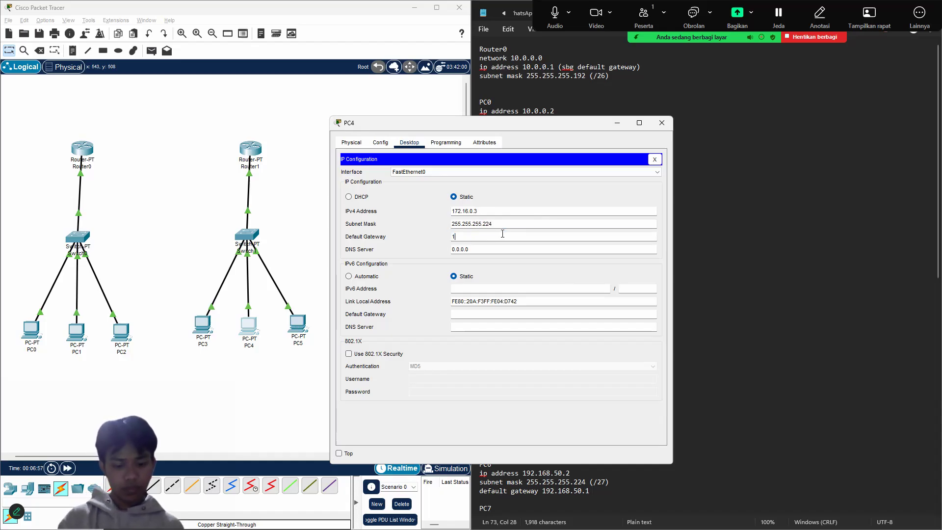
type("72.16.0.4")
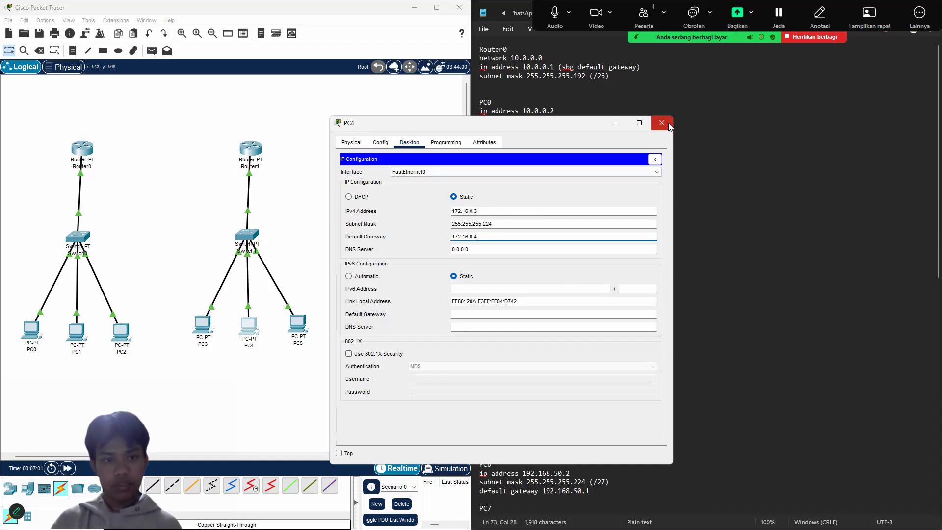
type("1")
left_click(661, 123)
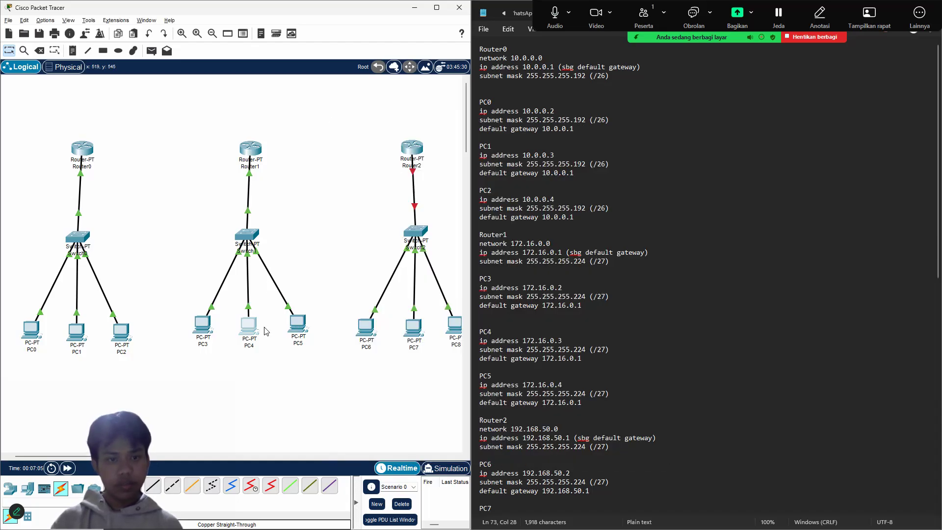
Open PC5's IP configuration and set its static IPv4 address to 172.16.0.4 with subnet mask 255.255.255.224.
left_click(297, 324)
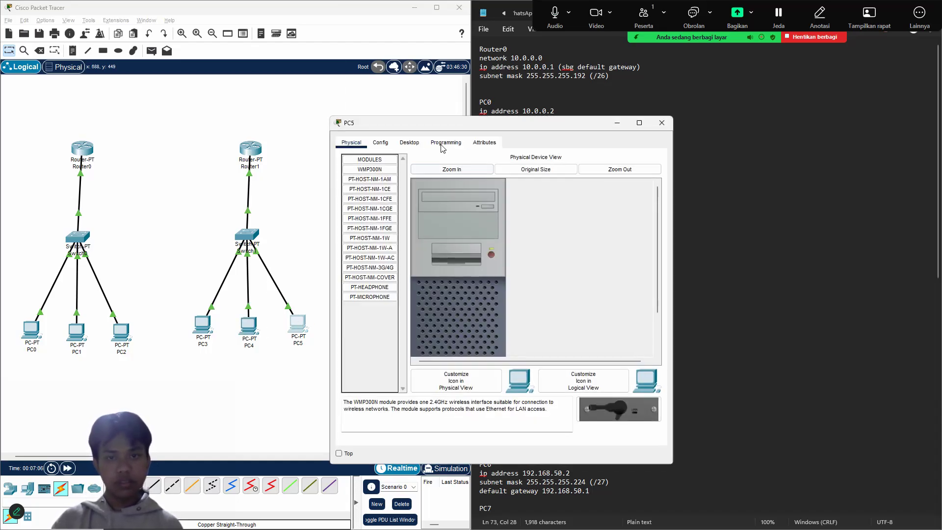
left_click(409, 142)
left_click(383, 171)
left_click(478, 210)
key("ctrl+v")
left_click(488, 223)
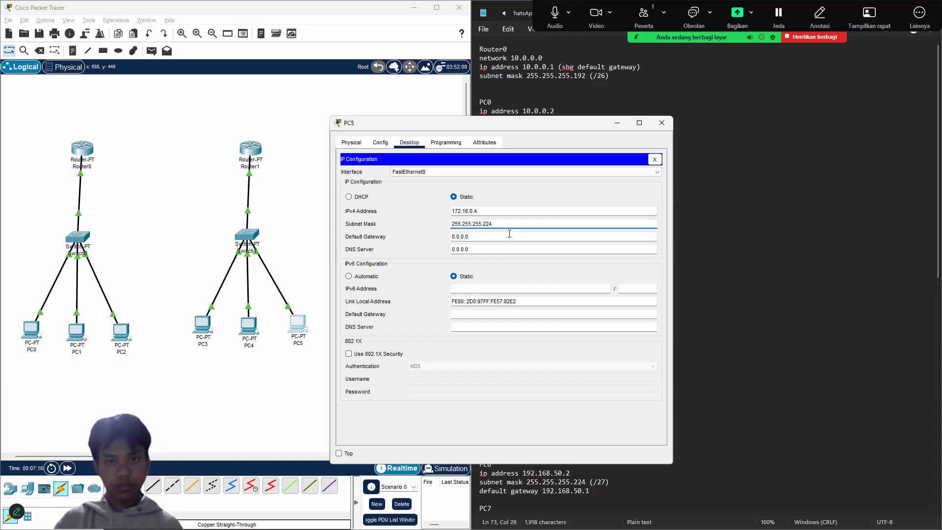
Set PC5's IPv4 default gateway to 172.16.0.1 and close its window.
left_click(509, 234)
type("172.16.0.1")
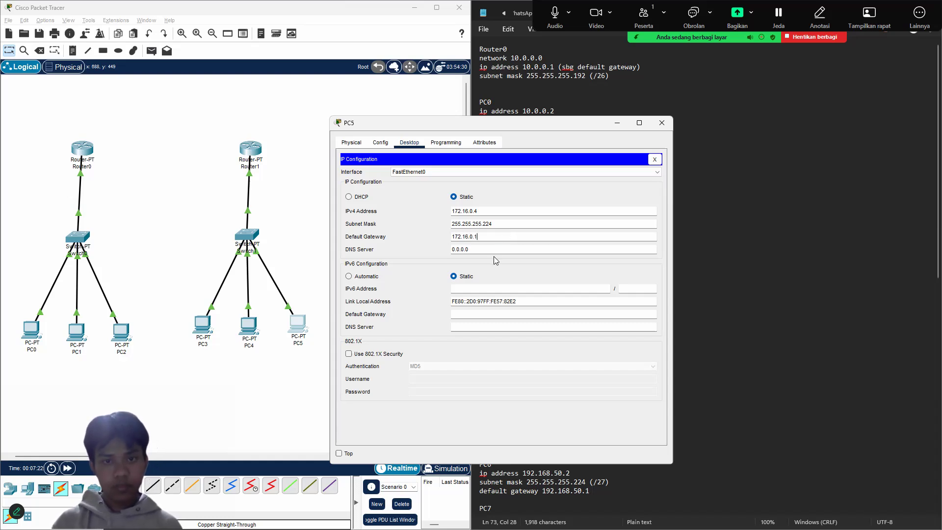
left_click(663, 118)
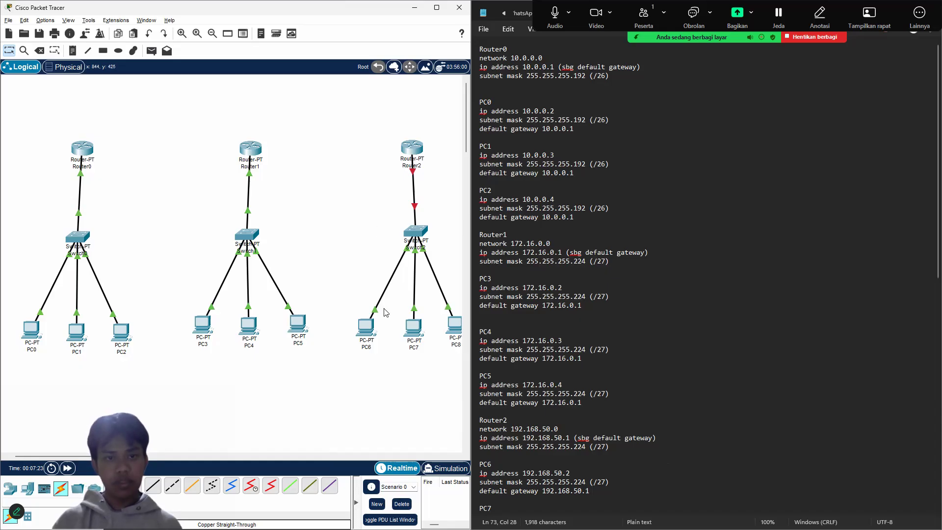
Open Router2's FastEthernet0/0 interface settings and set its IPv4 address to 192.168.50.1.
left_click(366, 328)
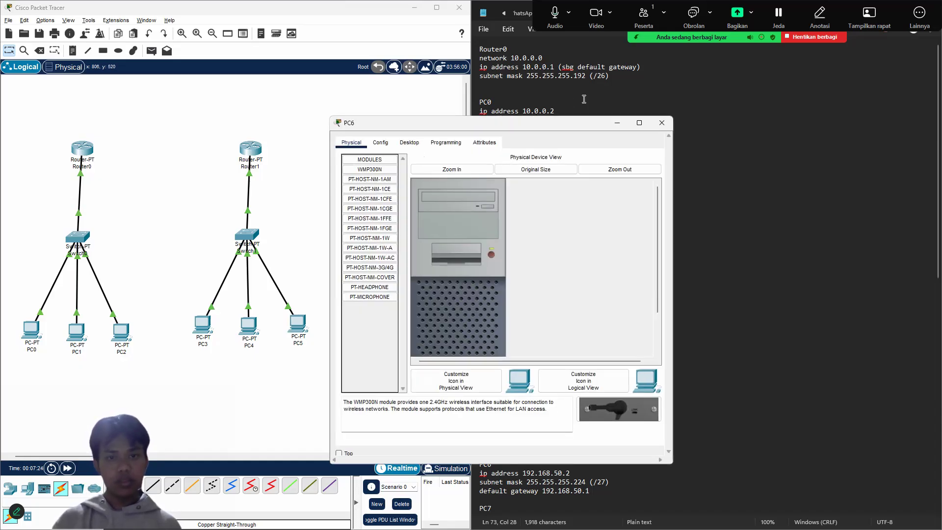
left_click(660, 123)
left_click(412, 149)
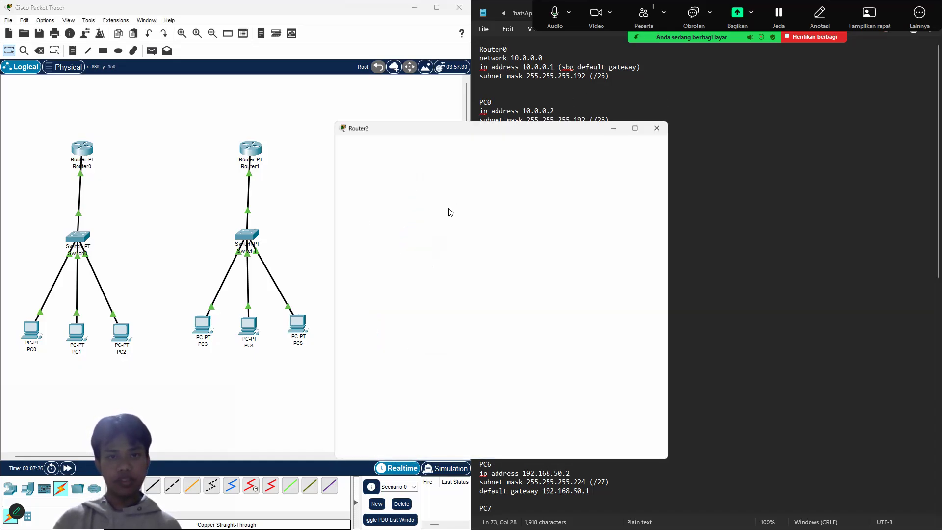
left_click(380, 142)
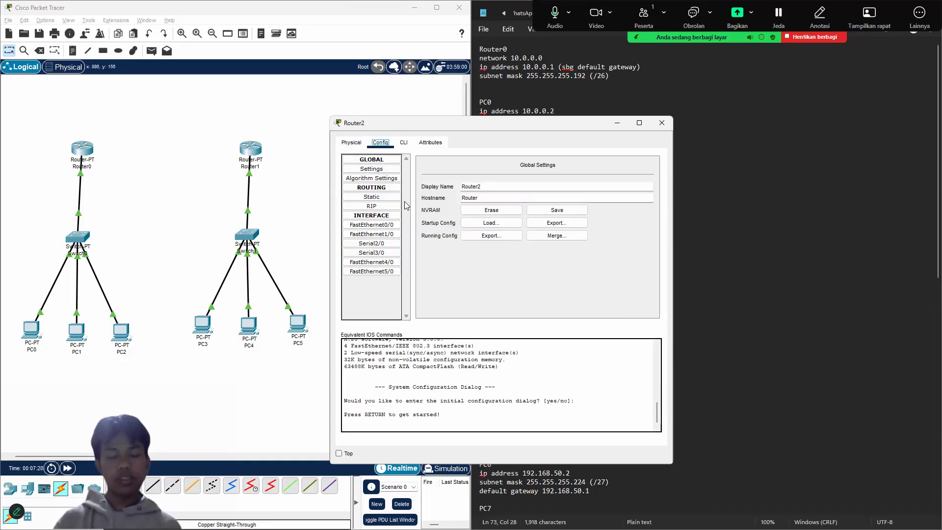
left_click(379, 226)
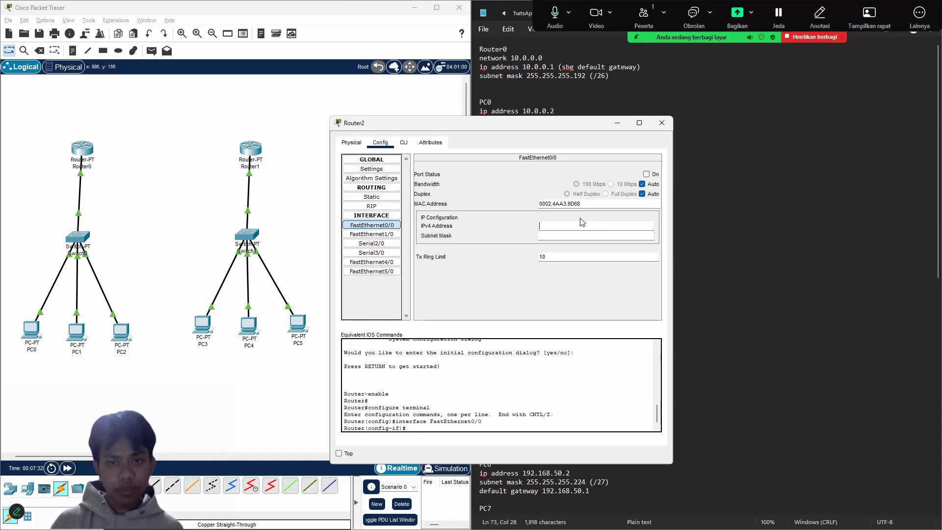
left_click(582, 225)
type("192.168")
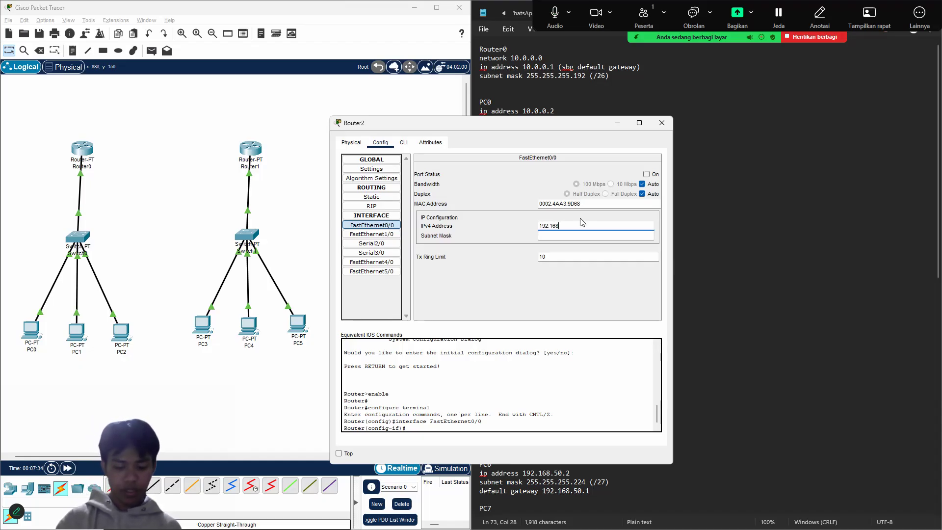
type(".50.1")
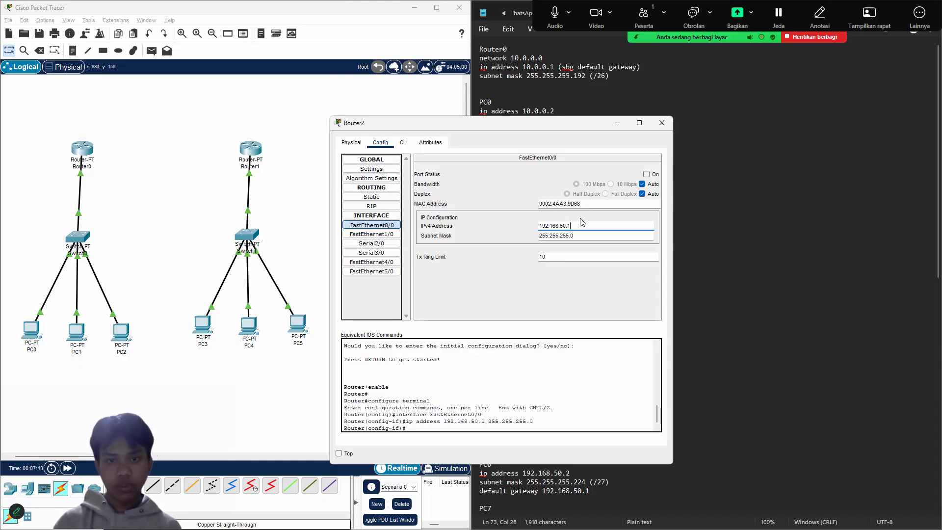
Set the subnet mask of Router2's FastEthernet0/0 to 255.255.255.224, switch the port on and close the router window.
left_click(585, 237)
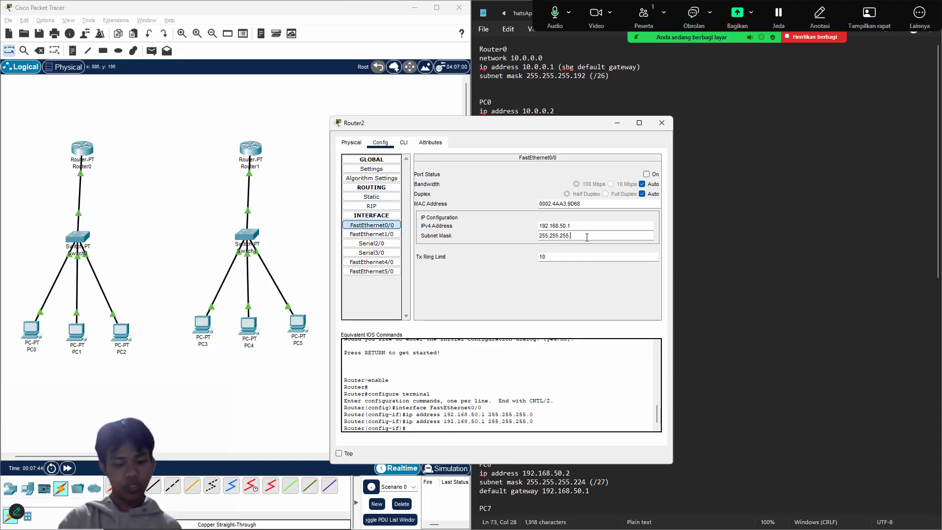
left_click(647, 174)
left_click(646, 174)
left_click(646, 174)
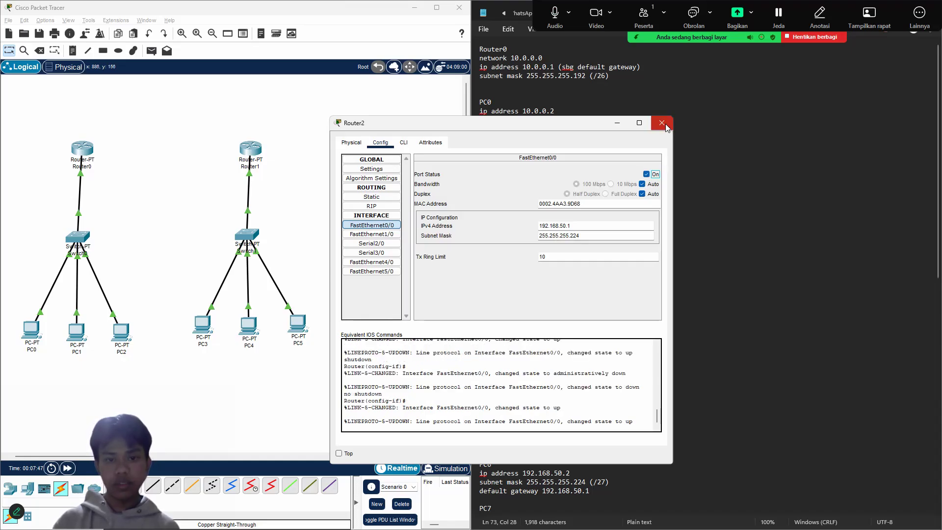
left_click(661, 123)
Open PC6's IP configuration, set its static IPv4 address to 192.168.50.2 and copy that address.
left_click(369, 328)
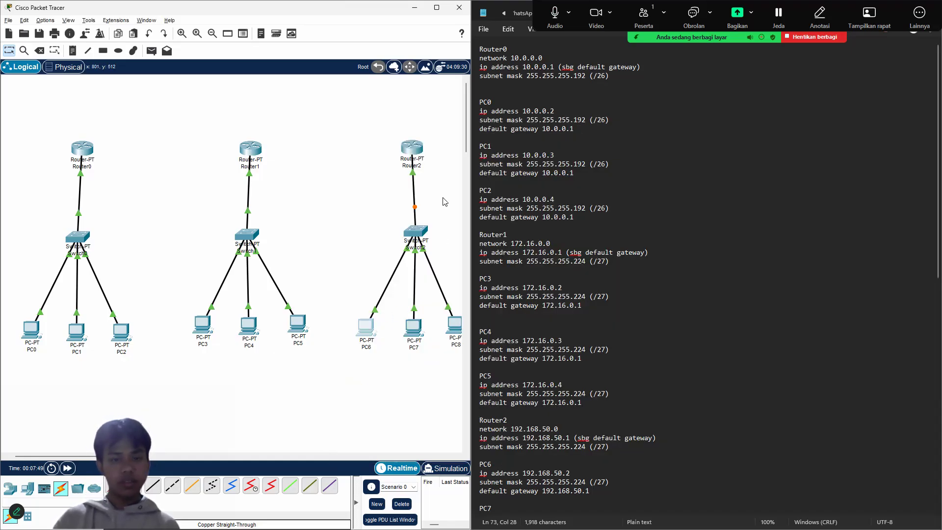
left_click(410, 143)
left_click(383, 185)
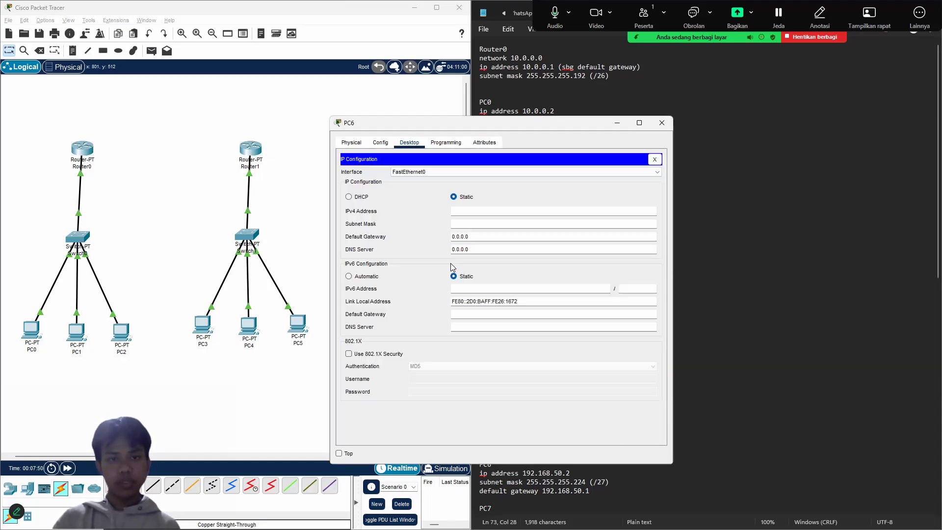
left_click_drag(466, 131, 579, 103)
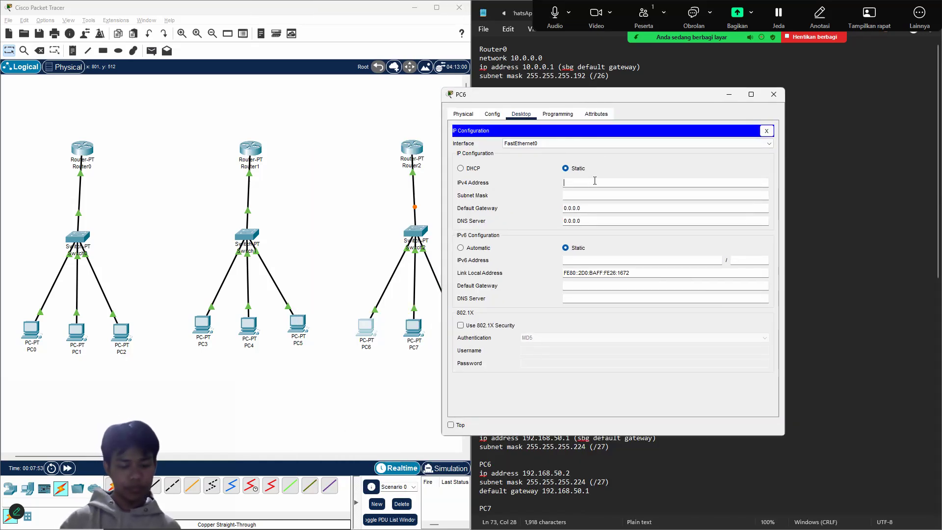
left_click(595, 181)
type("192.168.50")
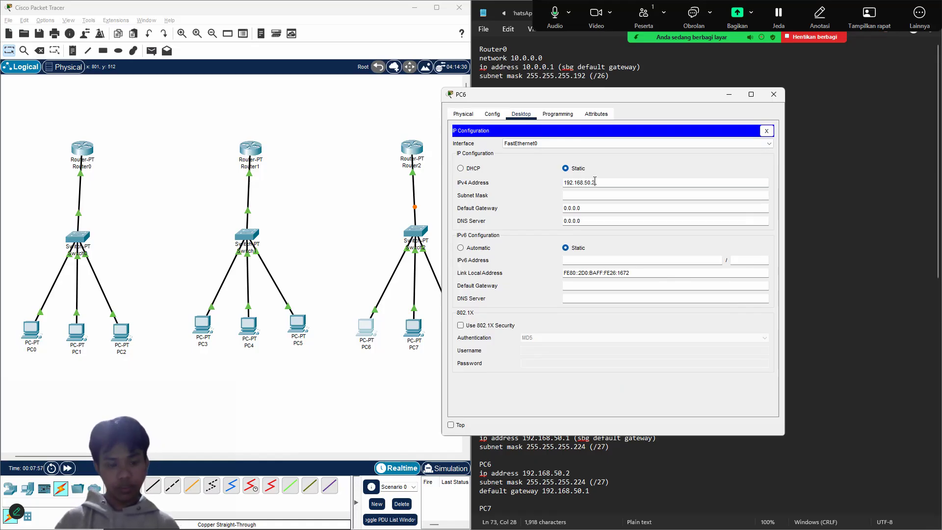
type(".2")
double_click(594, 182)
key("ctrl+c")
Set PC6's subnet mask to 255.255.255.224 and its IPv4 default gateway to 192.168.50.1, closing its window.
left_click(600, 194)
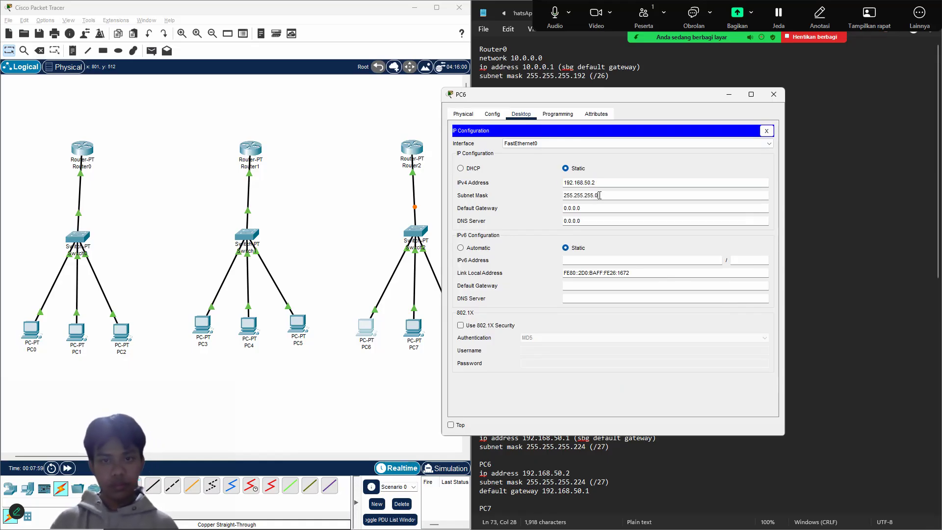
type("224")
key("Tab")
type("192.")
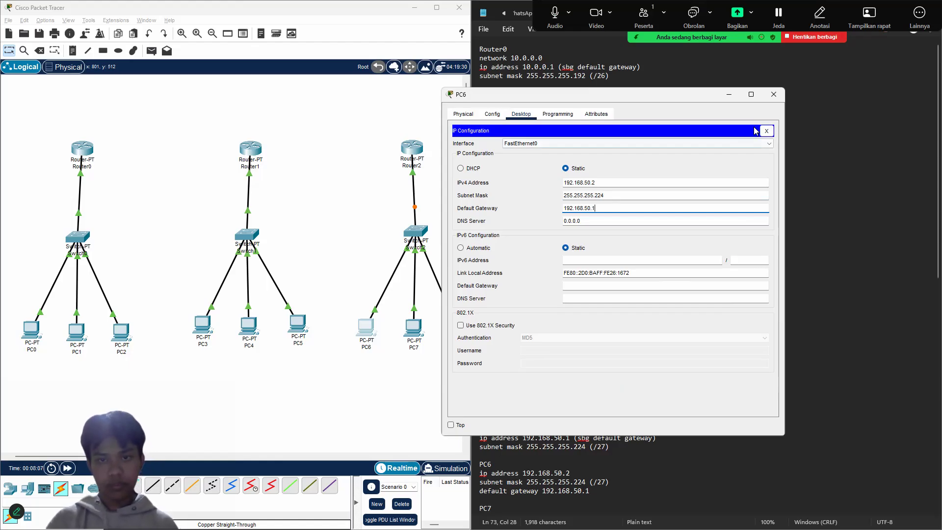
left_click(774, 94)
Open PC7's IP configuration and set its static IPv4 address to 192.168.50.3, reusing the copied address.
left_click(411, 327)
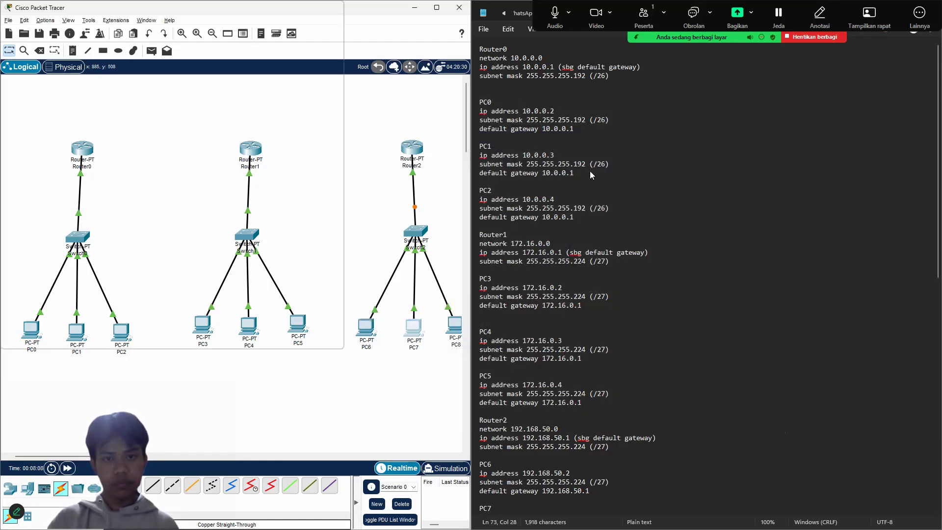
left_click(409, 142)
left_click(371, 198)
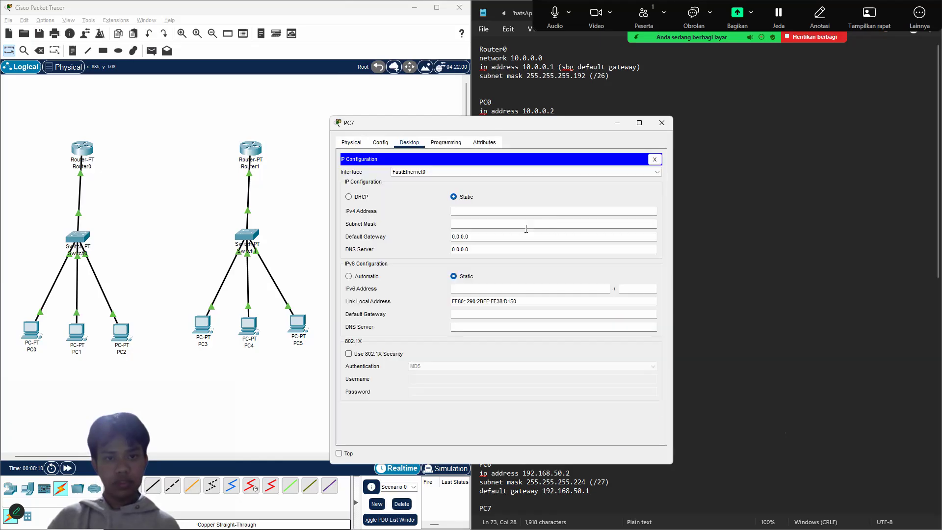
key("ctrl+v")
key("BackSpace")
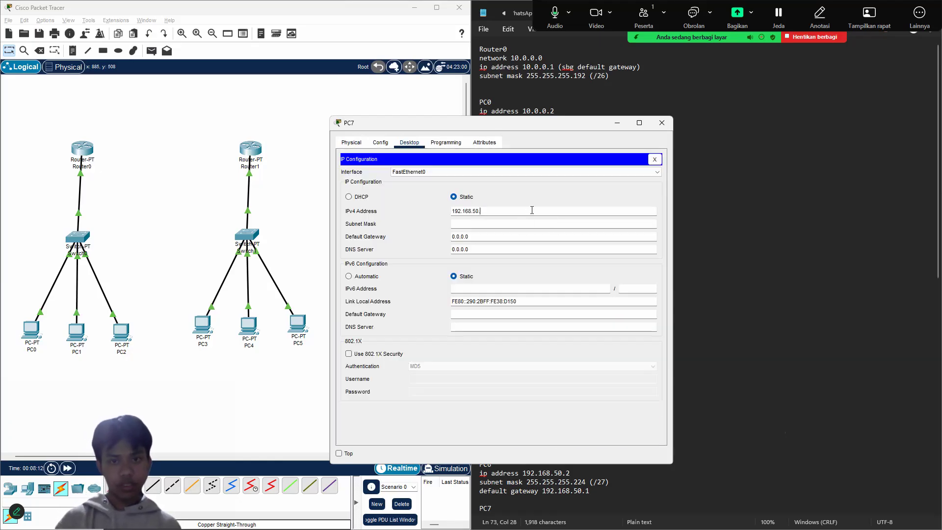
type("3")
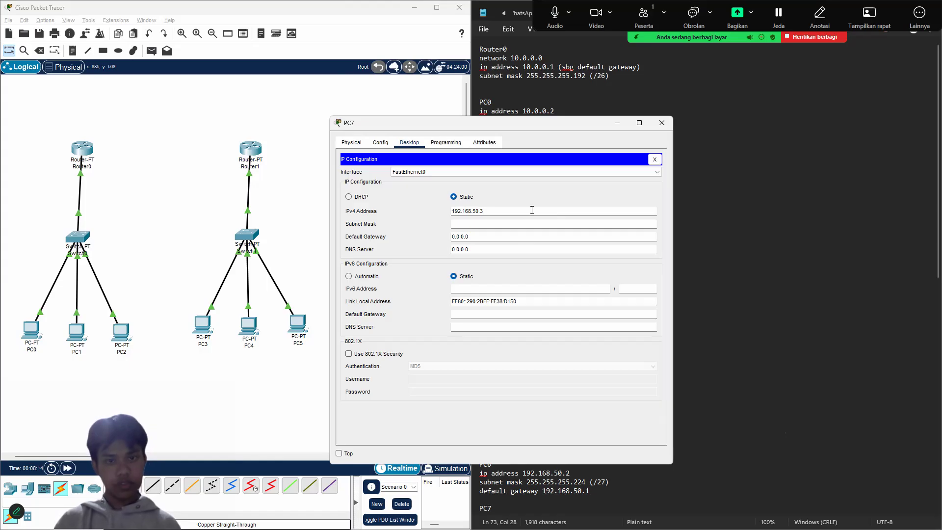
Set PC7's subnet mask to 255.255.255.224 and its IPv4 default gateway to 192.168.50.1, closing its window.
left_click(541, 223)
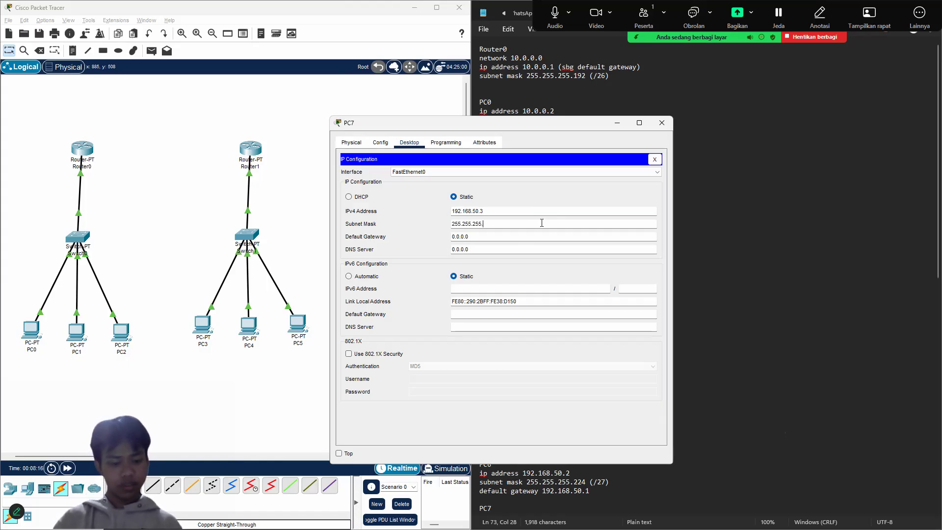
left_click(546, 231)
key("ctrl+a")
key("ctrl+v")
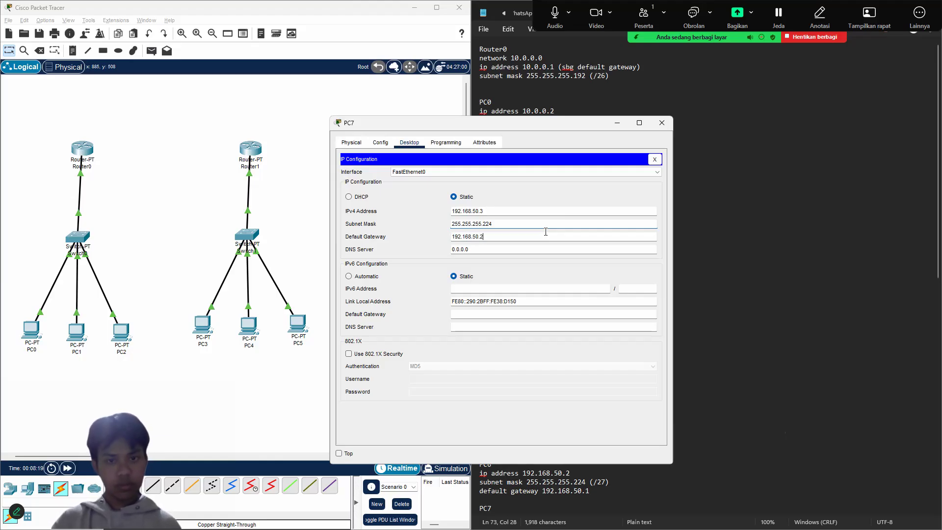
left_click(662, 123)
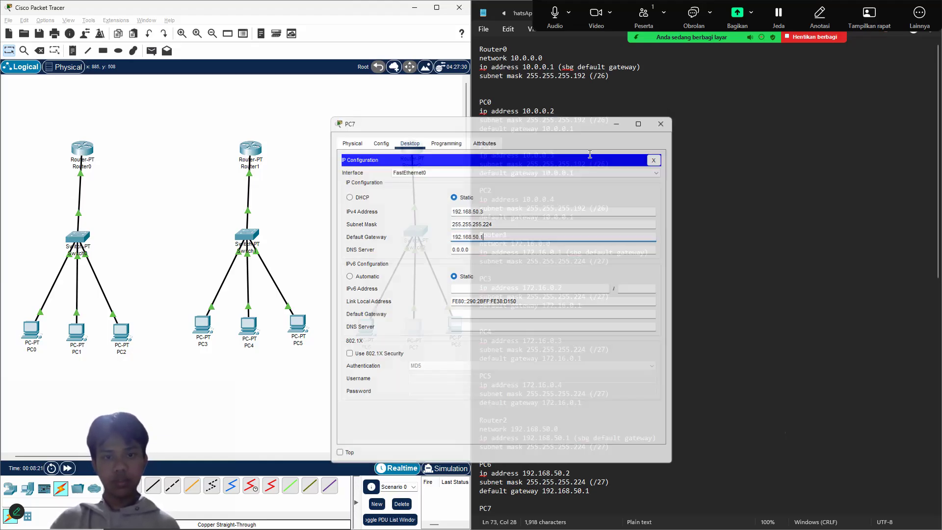
Open PC8's IP configuration and set its static IPv4 address to 192.168.50.4 with subnet mask 255.255.255.224.
left_click(452, 326)
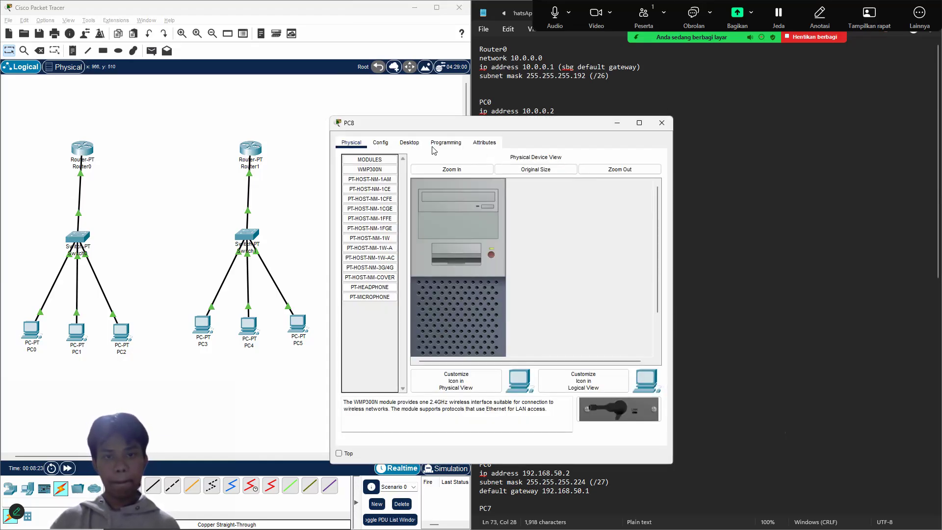
left_click(362, 174)
key("ctrl+v")
left_click(527, 224)
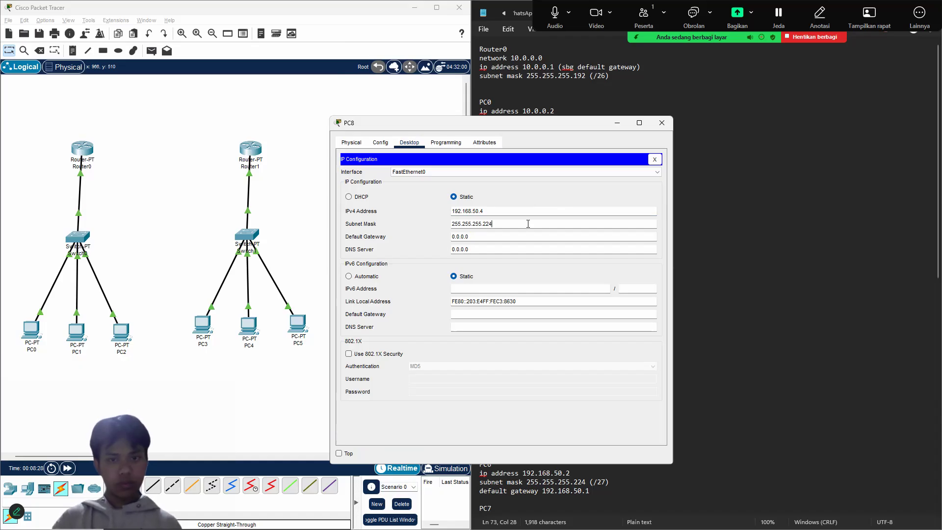
Set PC8's IPv4 default gateway to 192.168.50.1 and close its window.
double_click(502, 239)
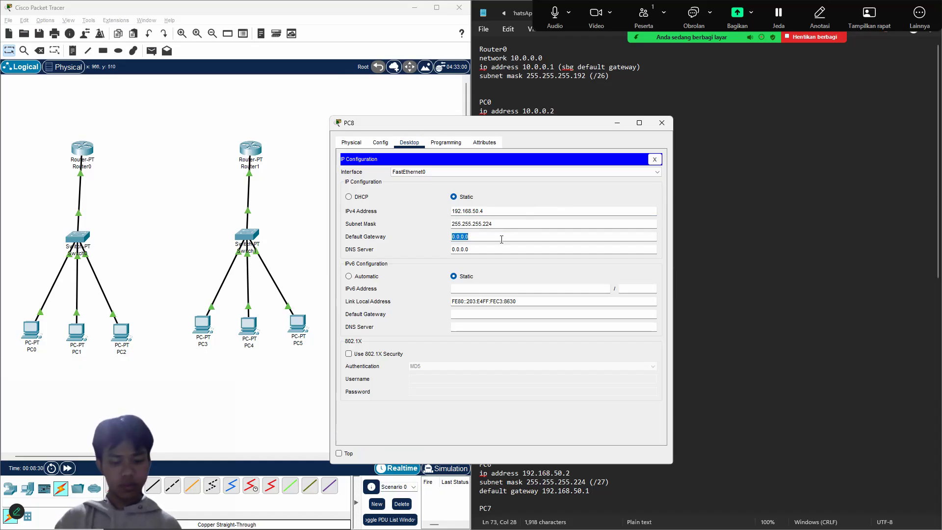
key("ctrl+v")
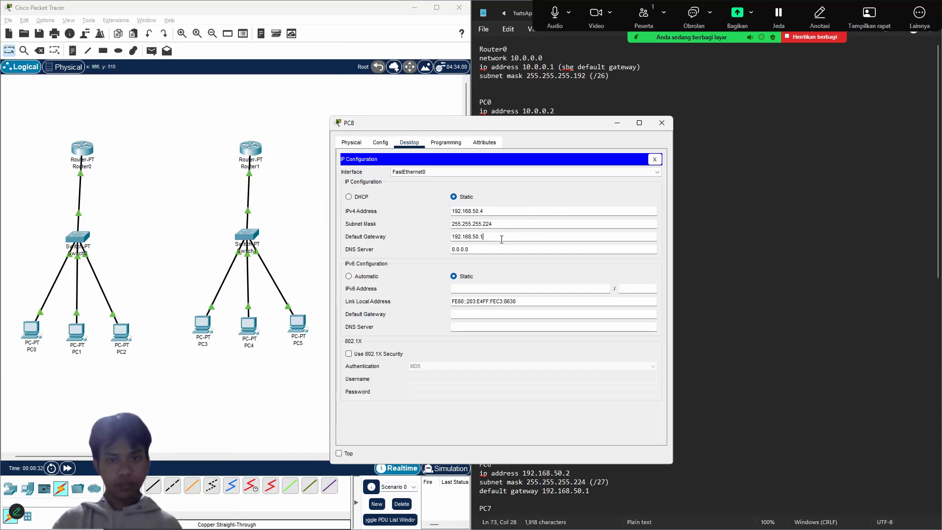
left_click(659, 123)
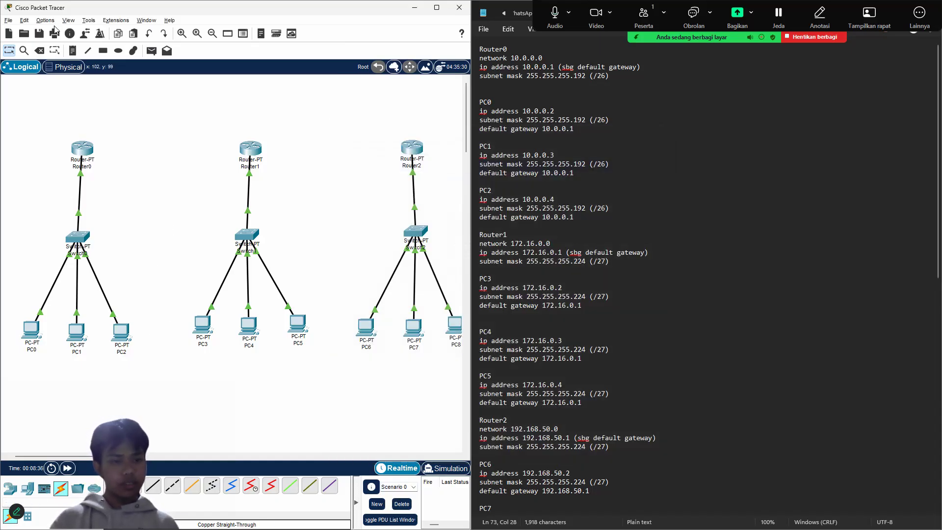
Send a simple PDU from PC0 to Router0 and maximize the window to check its status.
left_click(153, 51)
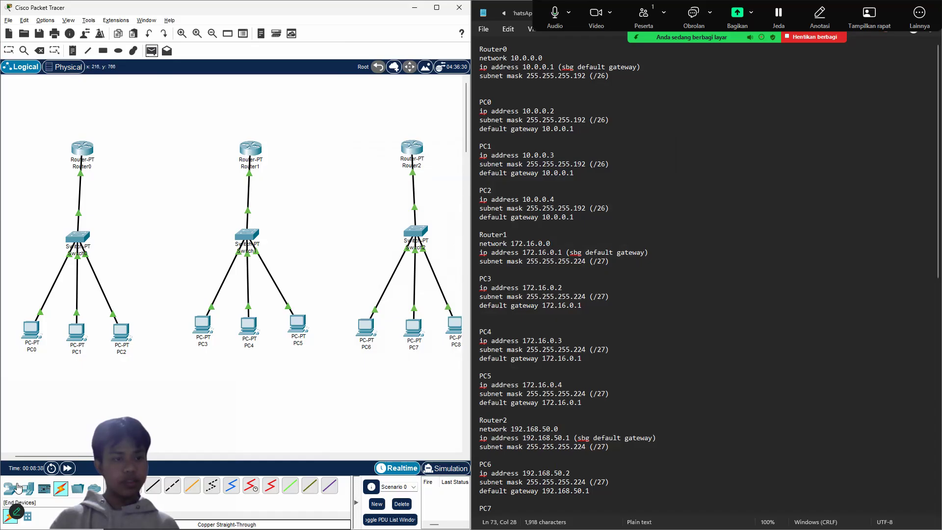
left_click(29, 331)
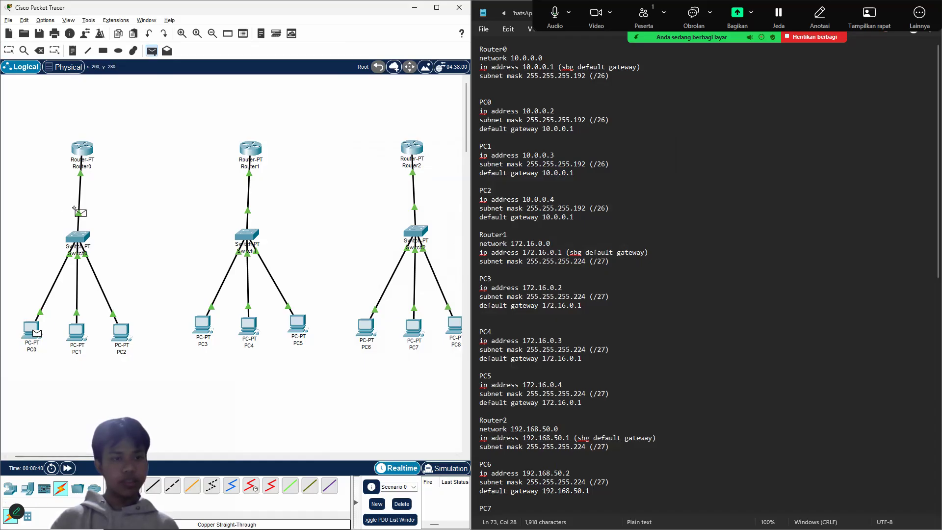
left_click(82, 150)
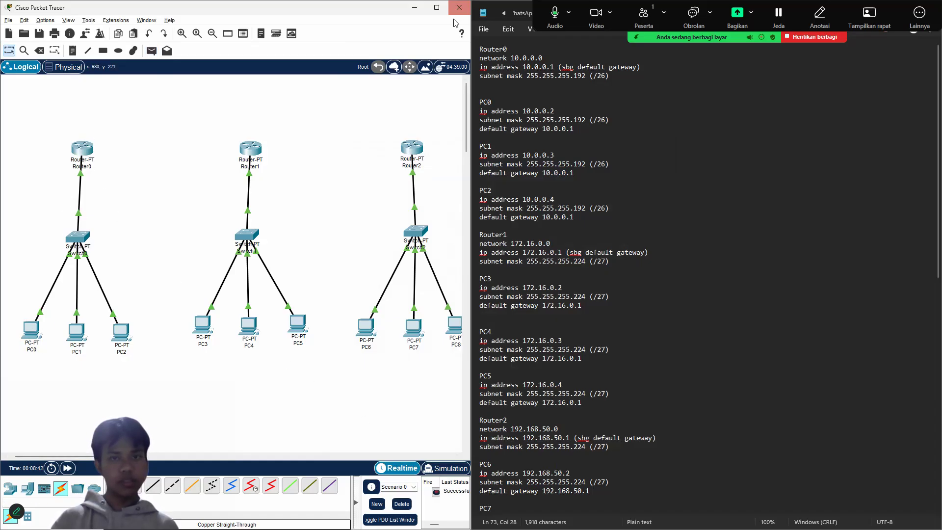
left_click(436, 8)
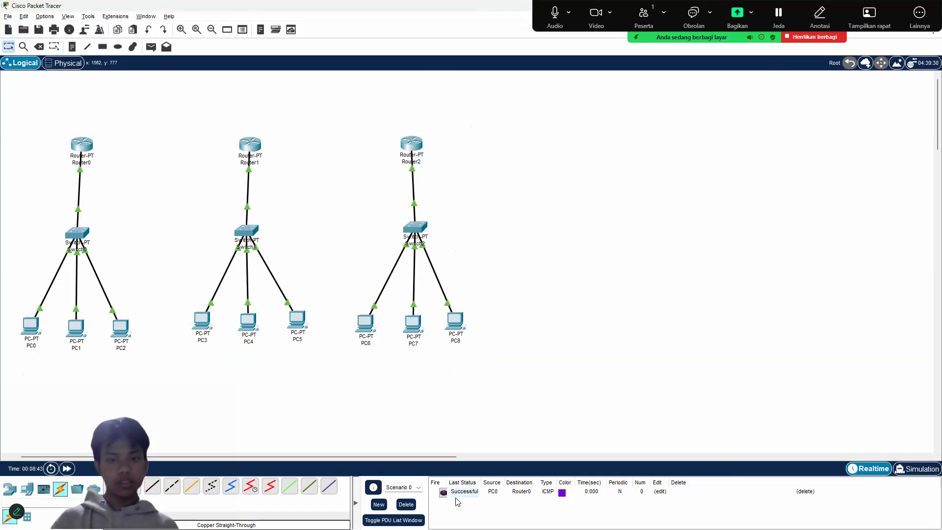
Test the second network by sending a simple PDU from PC3 to Router1.
left_click(151, 47)
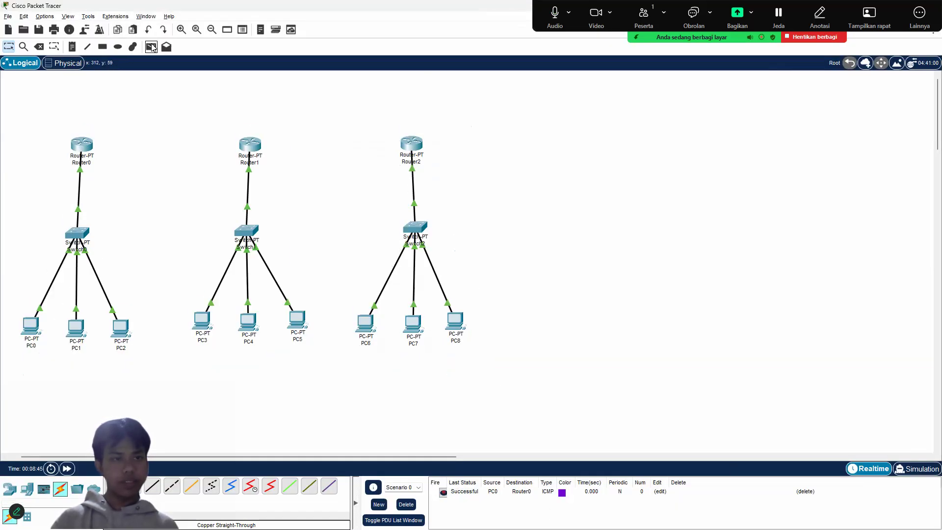
left_click(203, 320)
left_click(246, 148)
Send a simple PDU from PC6 to Router2, check its status, and restore the window beside the notes.
left_click(151, 47)
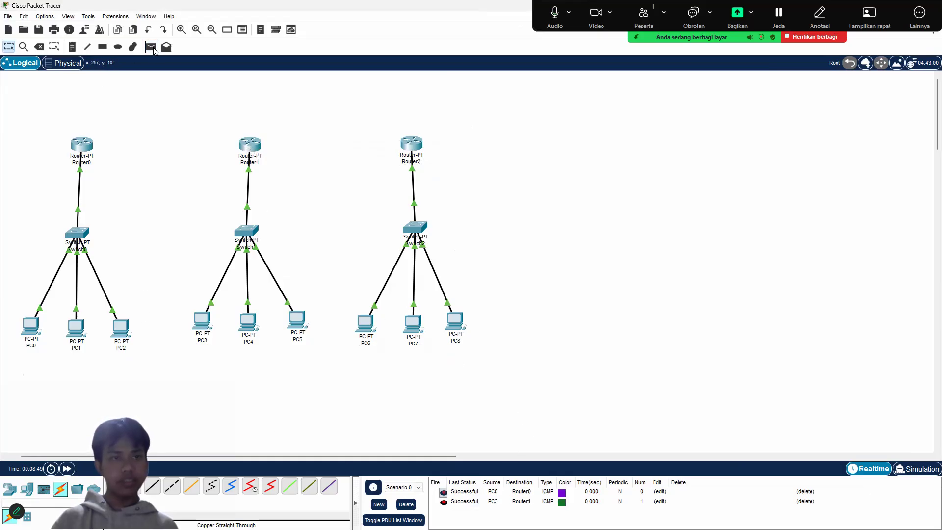
left_click(367, 322)
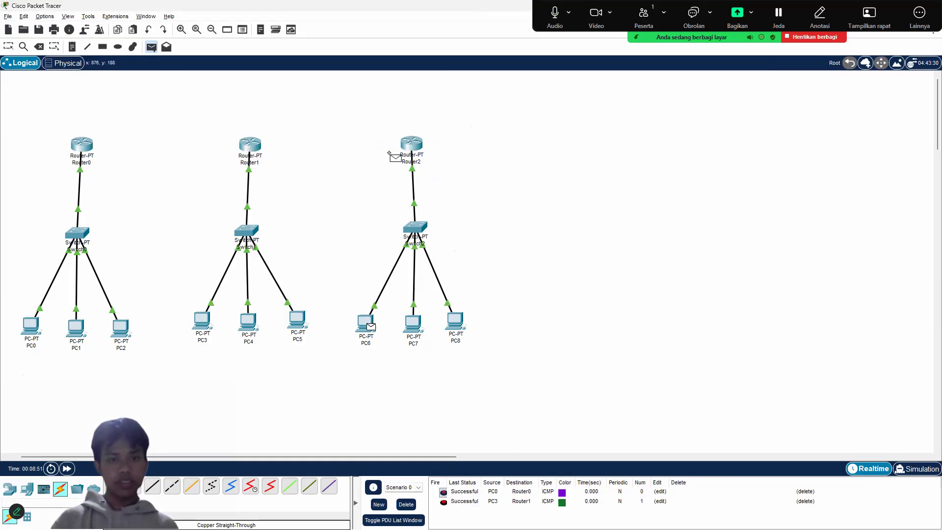
left_click(414, 147)
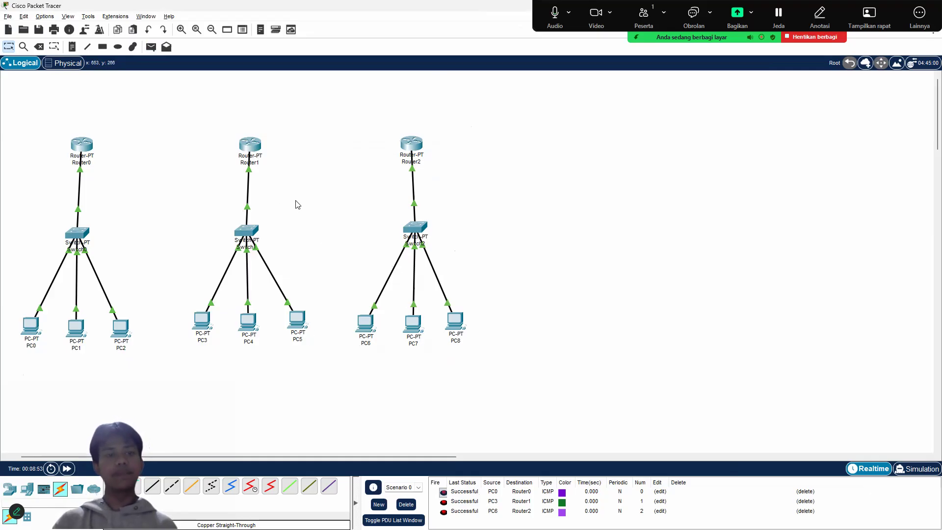
left_click_drag(382, 11, 277, 47)
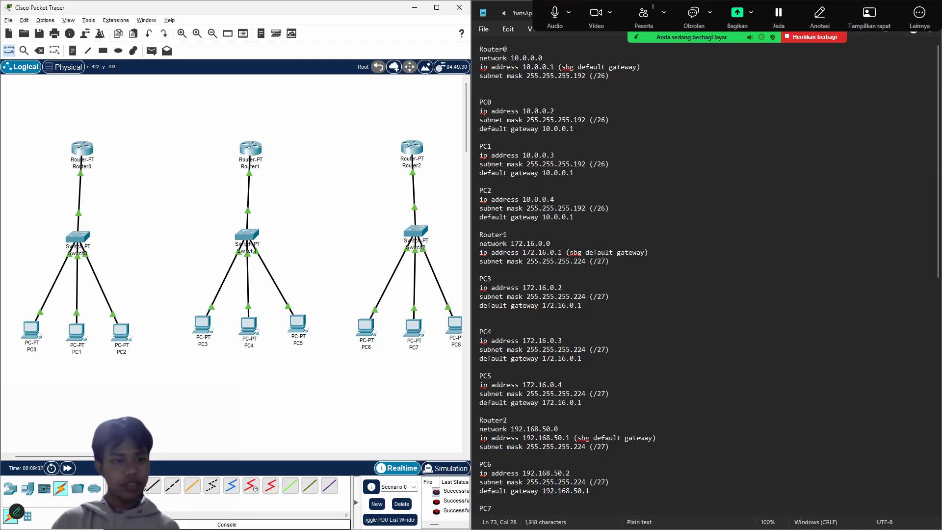
Connect Router0's FastEthernet4/0 port to Router1's FastEthernet4/0 port with a fiber cable.
left_click(184, 487)
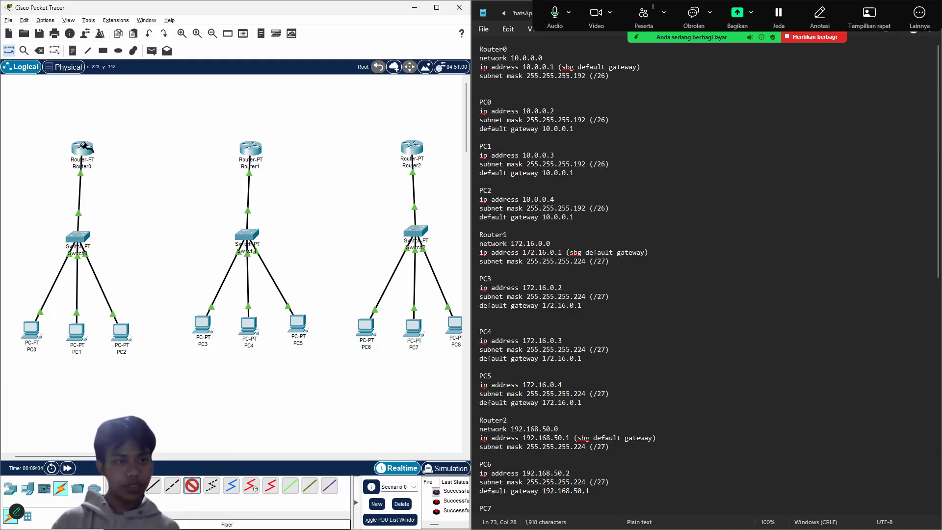
left_click(86, 148)
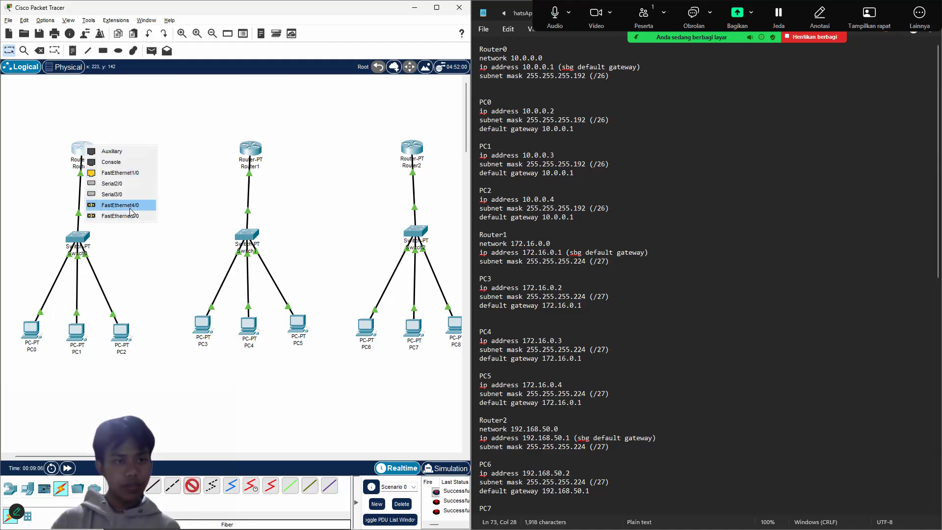
left_click(130, 210)
left_click(248, 149)
left_click(267, 204)
Connect Router1's FastEthernet5/0 port to Router2's FastEthernet5/0 port with a fiber cable.
left_click(191, 487)
left_click(252, 147)
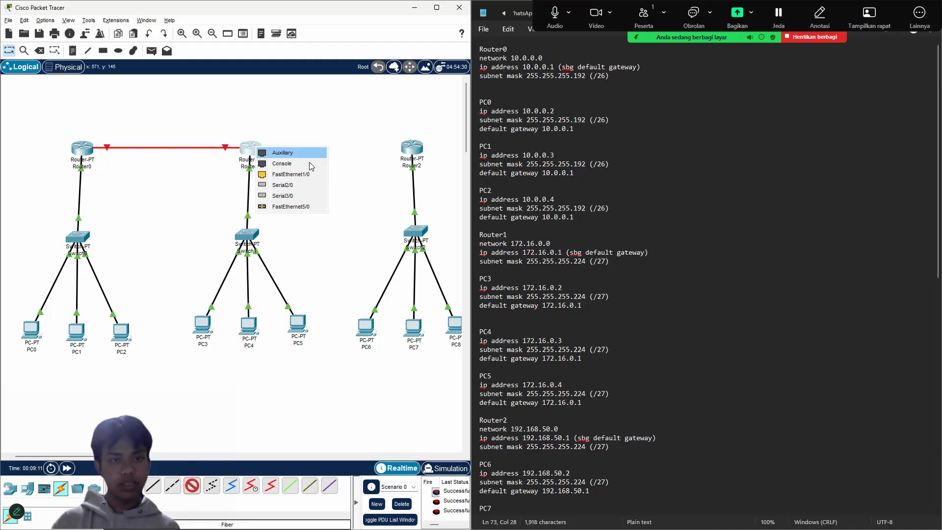
left_click(302, 208)
left_click(410, 149)
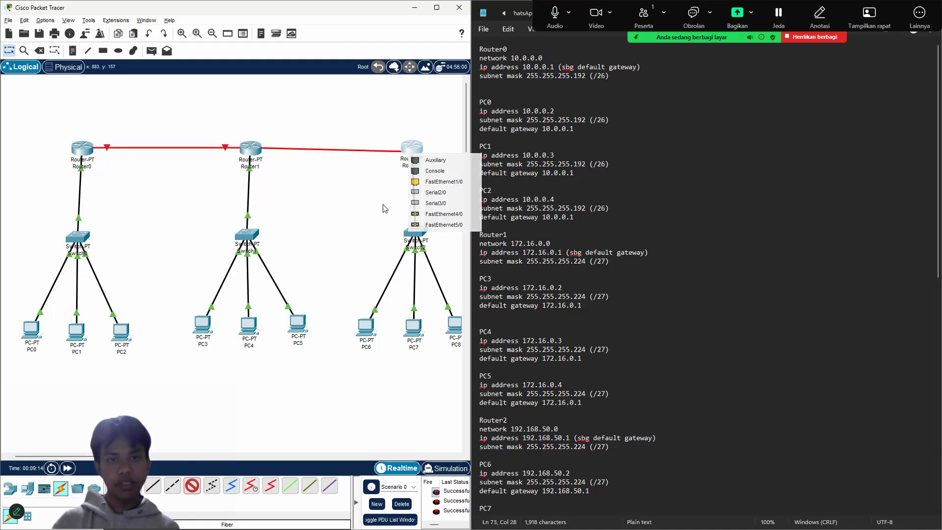
left_click(426, 224)
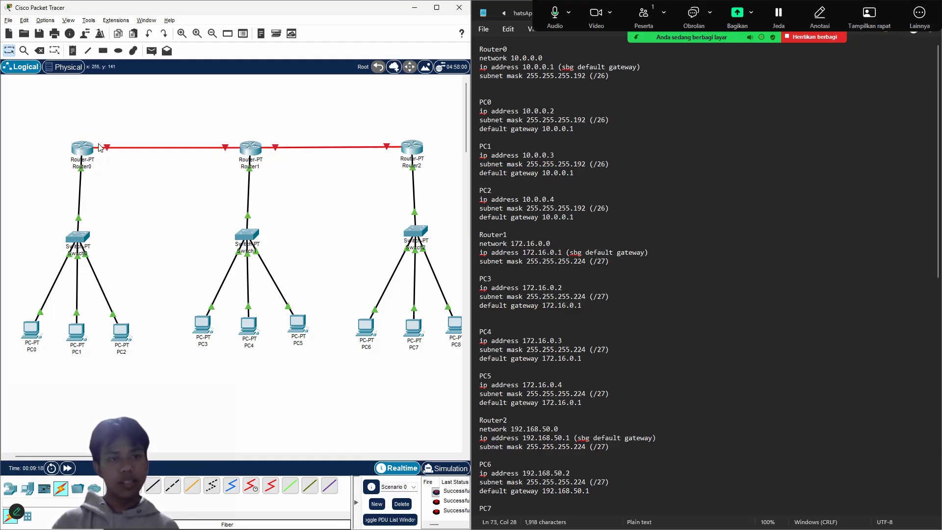
Configure Router0's FastEthernet4/0 with IPv4 address 192.168.1.1 and subnet mask 255.255.255.0, turn the port on, and close the window.
left_click(82, 148)
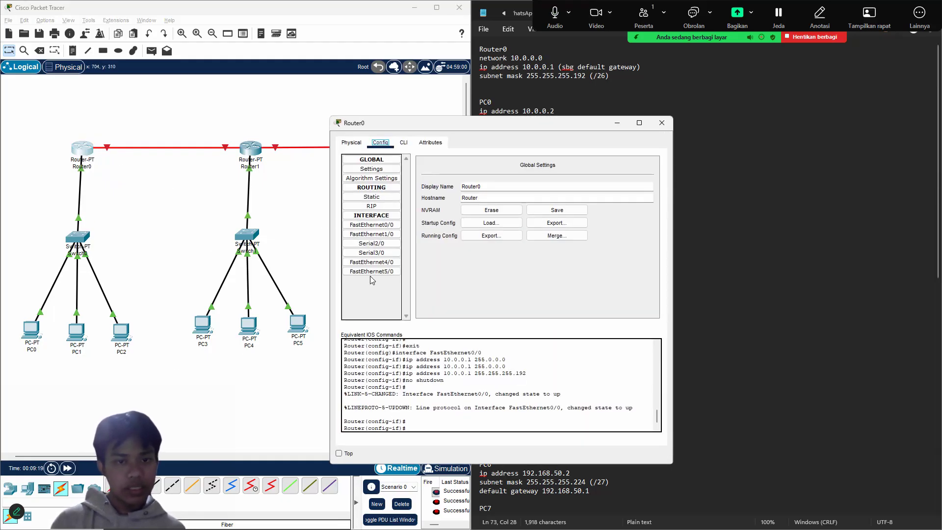
left_click(371, 262)
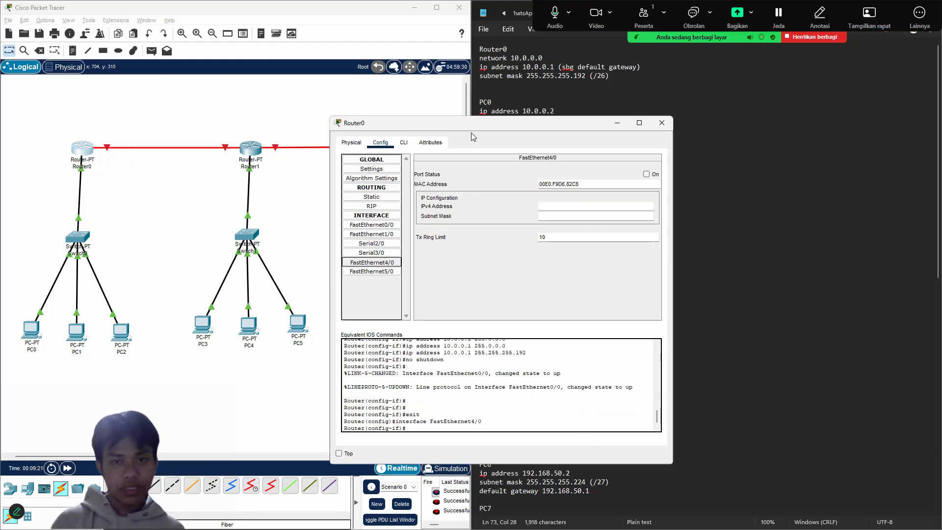
left_click_drag(464, 127, 234, 68)
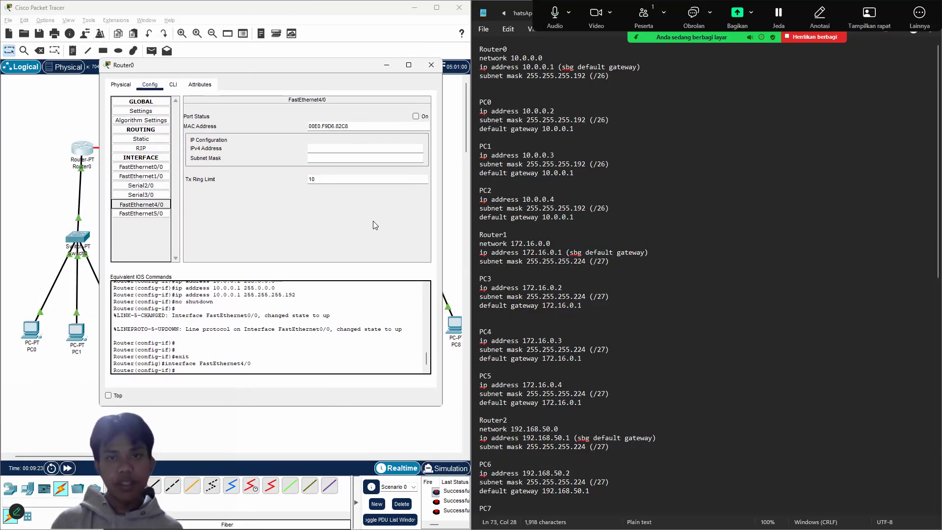
scroll(519, 331, "down", 15)
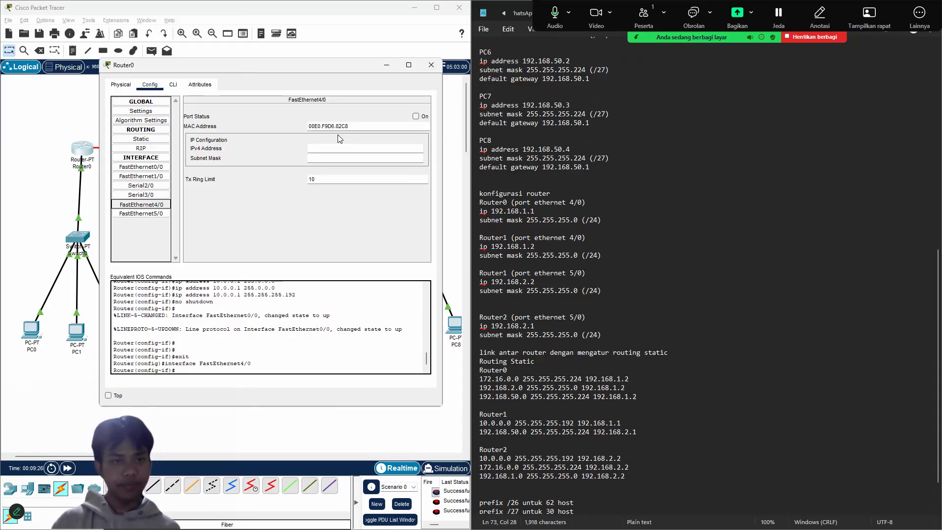
left_click(160, 205)
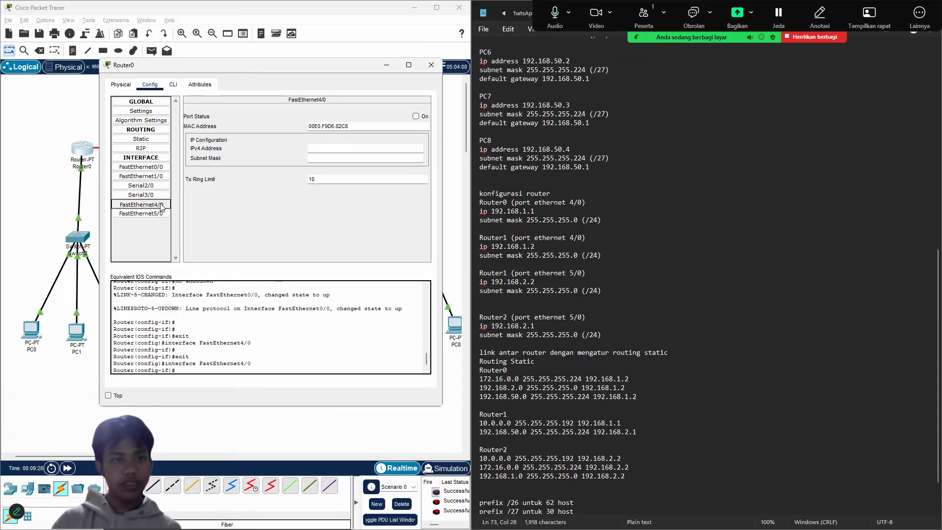
left_click(308, 151)
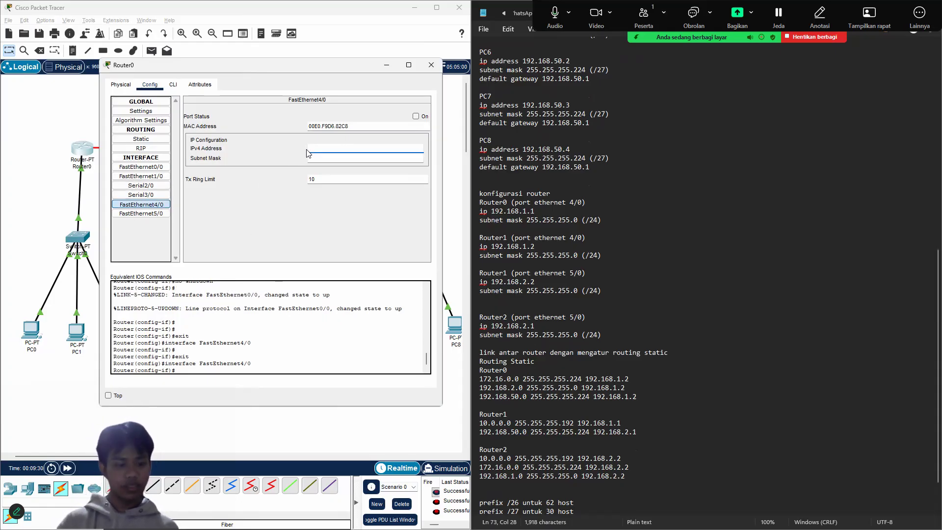
type("19")
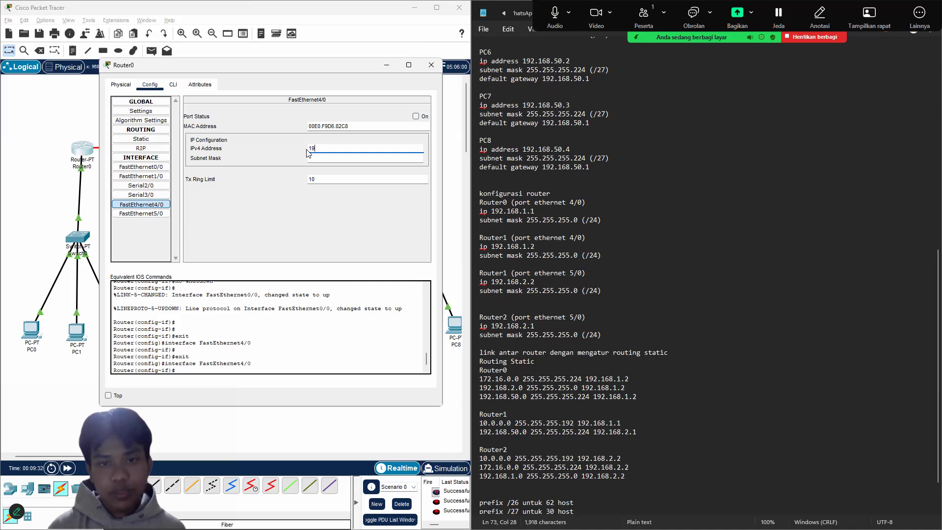
type("2.168.1.1")
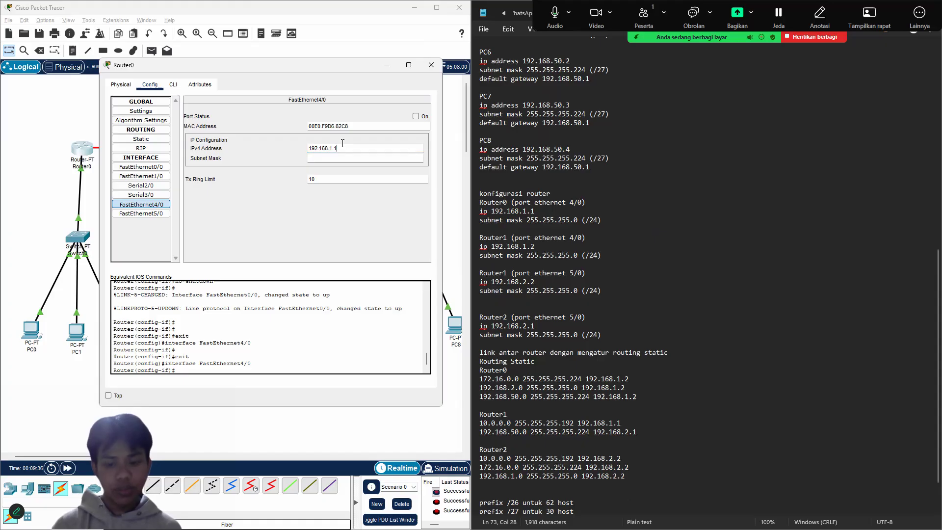
key("Return")
left_click(378, 155)
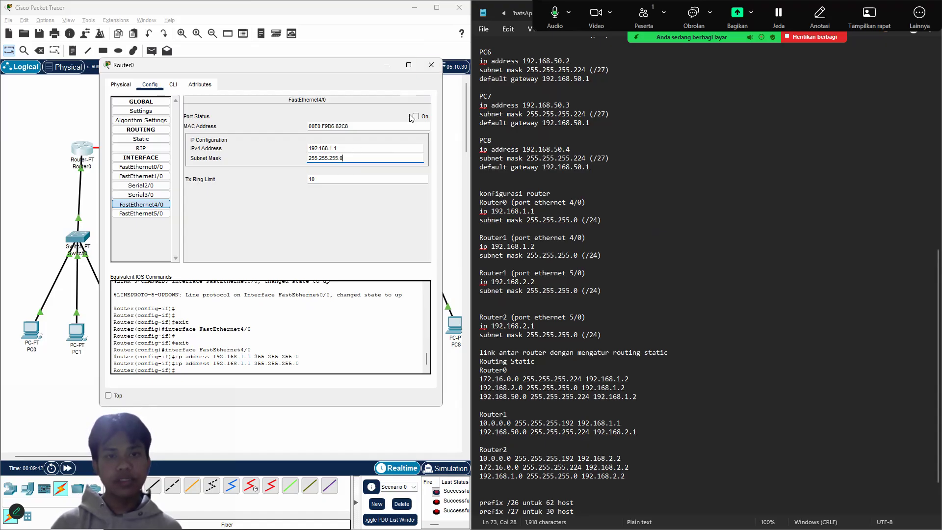
left_click(432, 65)
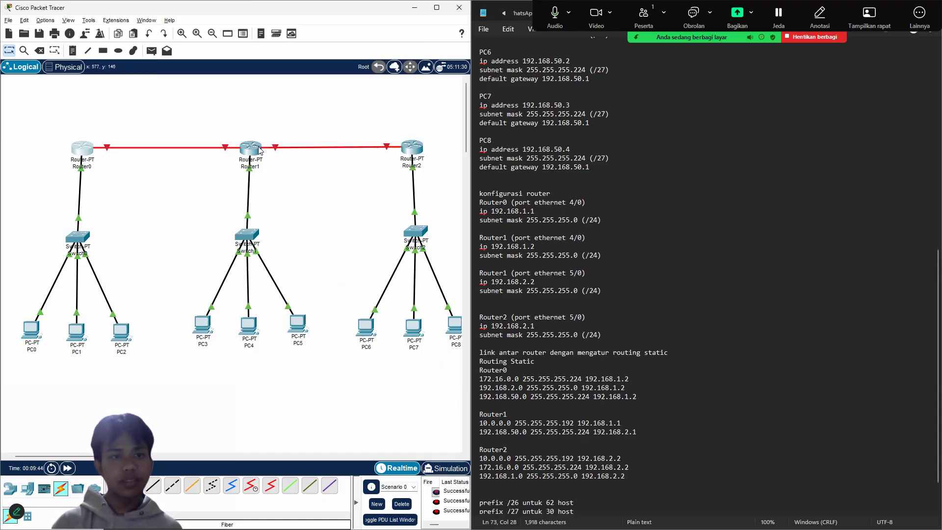
Configure Router1's FastEthernet4/0 with IPv4 address 192.168.1.2 and subnet mask 255.255.255.0, turn the port on, and close the window.
left_click(252, 148)
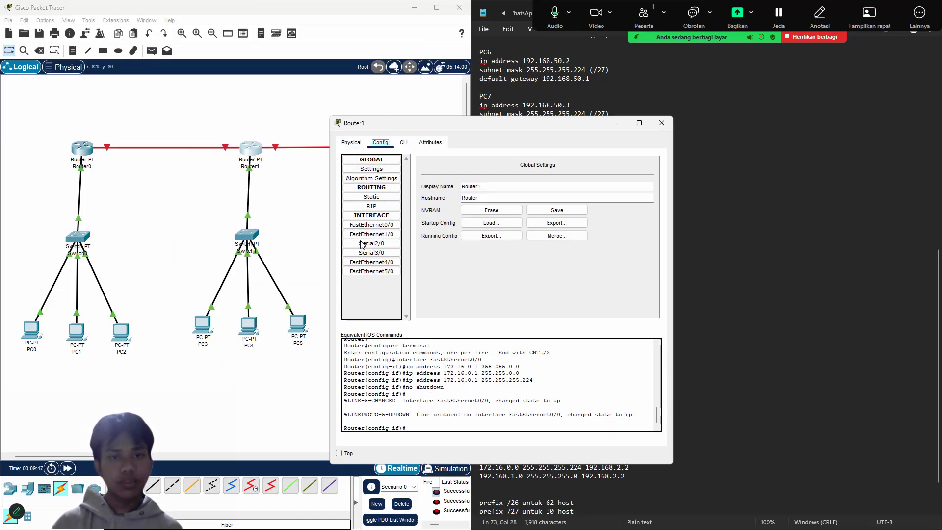
left_click(365, 264)
left_click(594, 206)
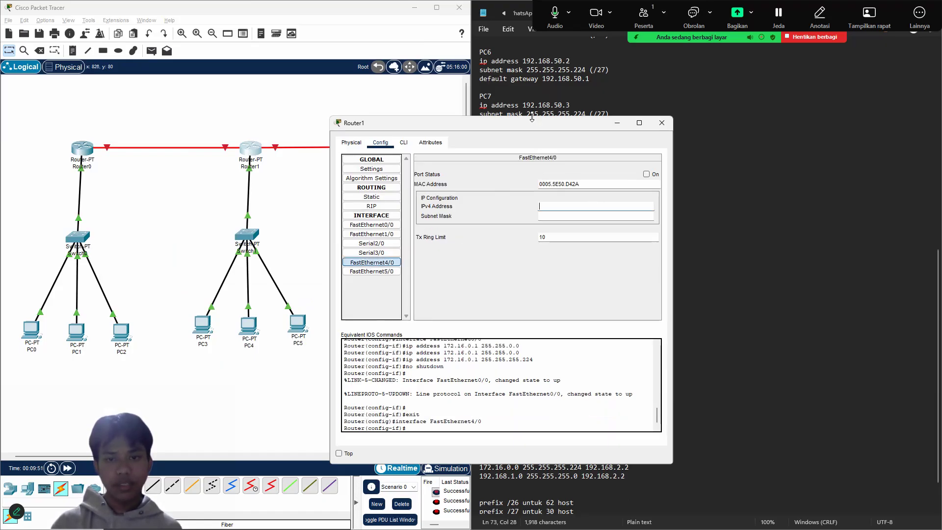
left_click_drag(523, 124, 299, 88)
type("192.168.1.2")
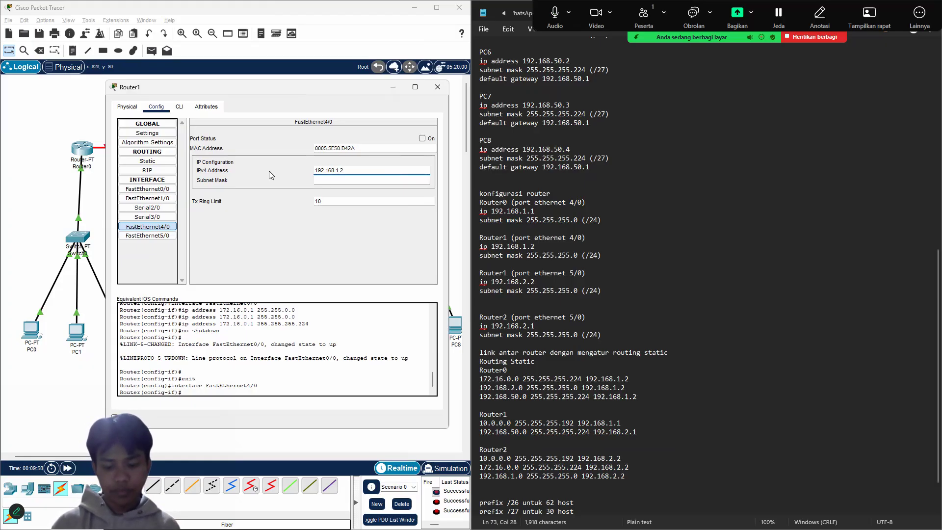
key("Tab")
left_click(423, 138)
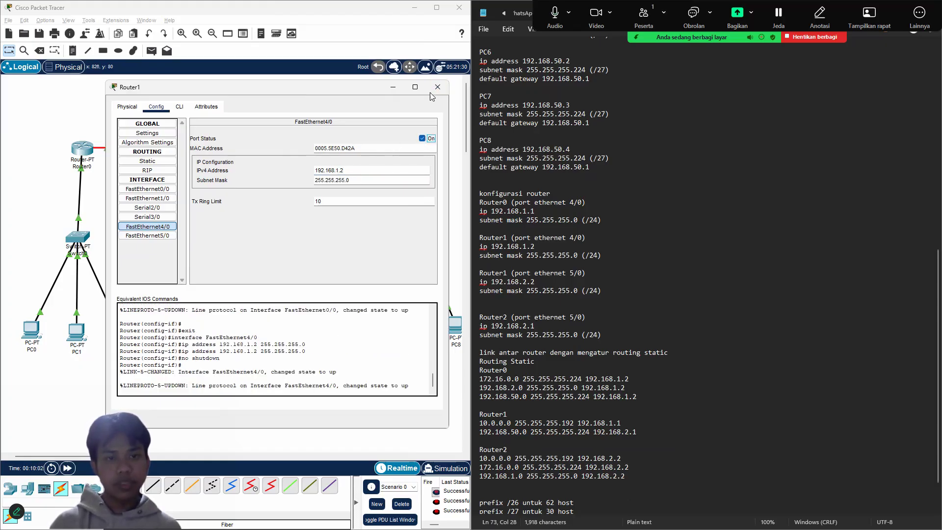
left_click(436, 88)
left_click(411, 149)
left_click(661, 124)
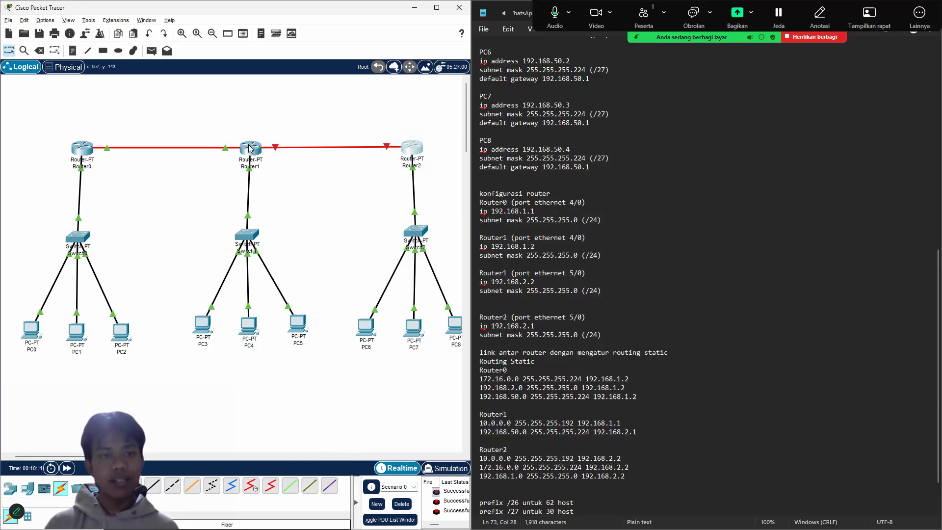
left_click(250, 150)
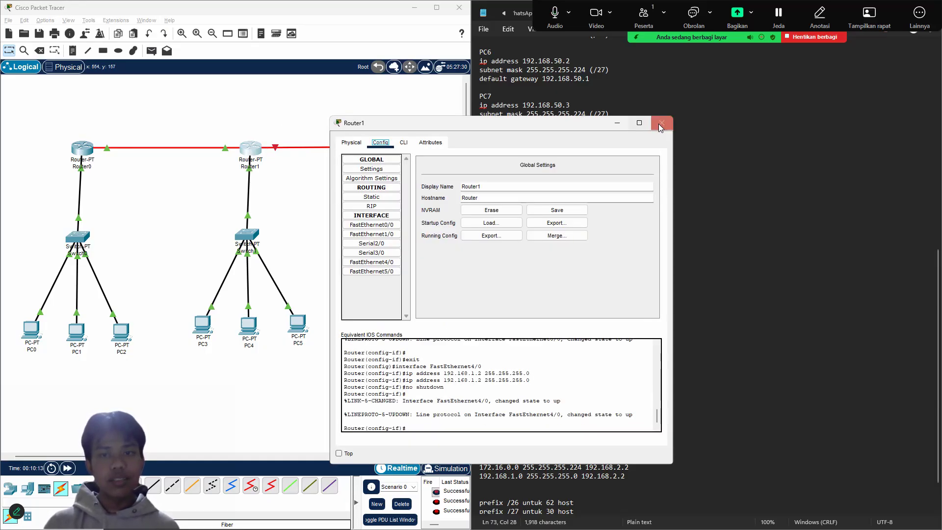
left_click(661, 123)
left_click(257, 146)
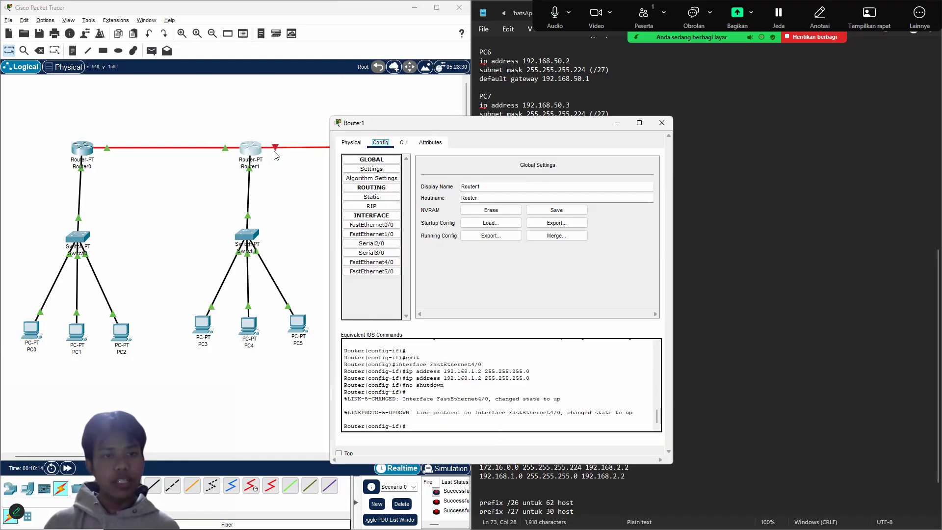
left_click(661, 123)
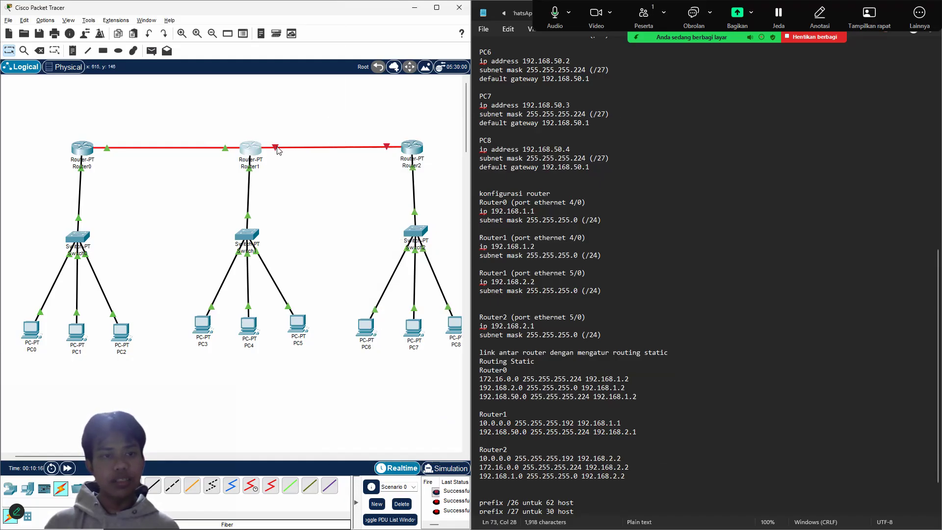
Configure Router1's FastEthernet5/0 with IPv4 address 192.168.2.2 and subnet mask 255.255.255.0, turn the port on, and close the window.
left_click(255, 148)
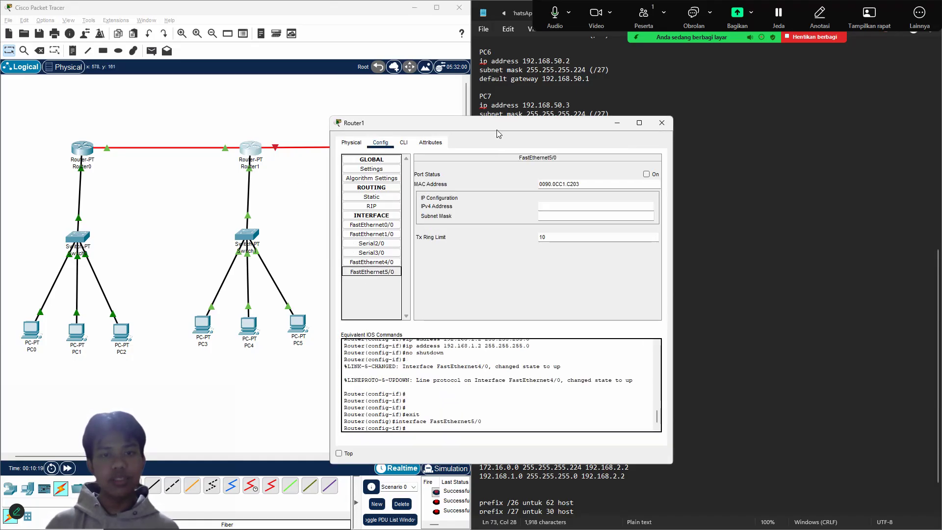
left_click_drag(454, 123, 249, 85)
left_click(355, 165)
type("192.168.2.2")
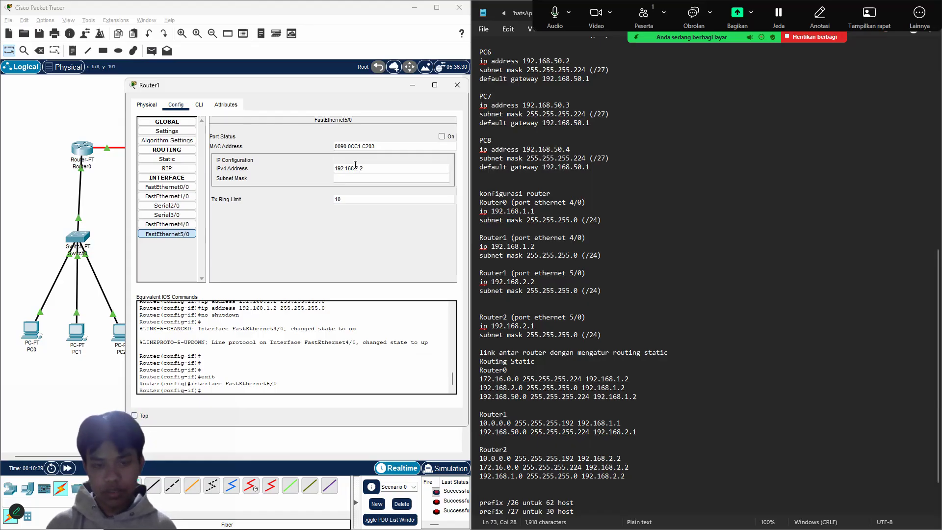
key("Tab")
left_click(441, 136)
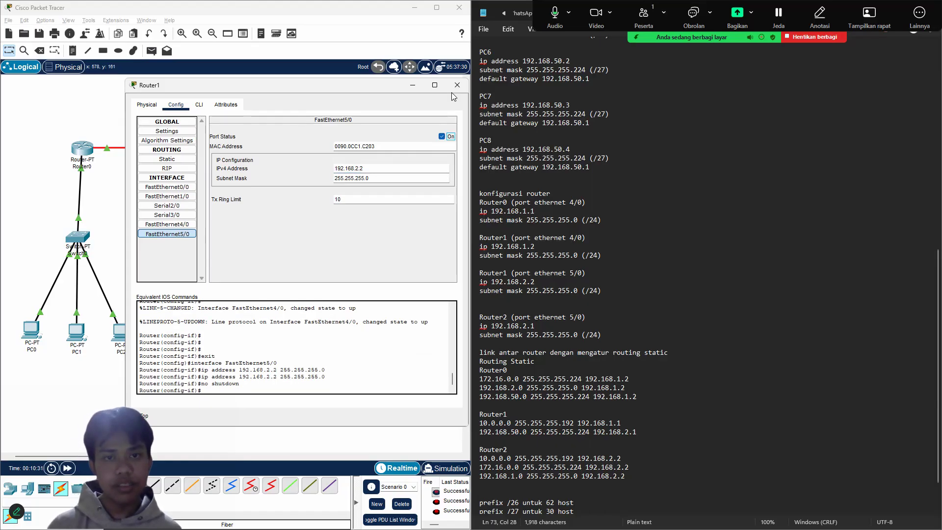
left_click(457, 85)
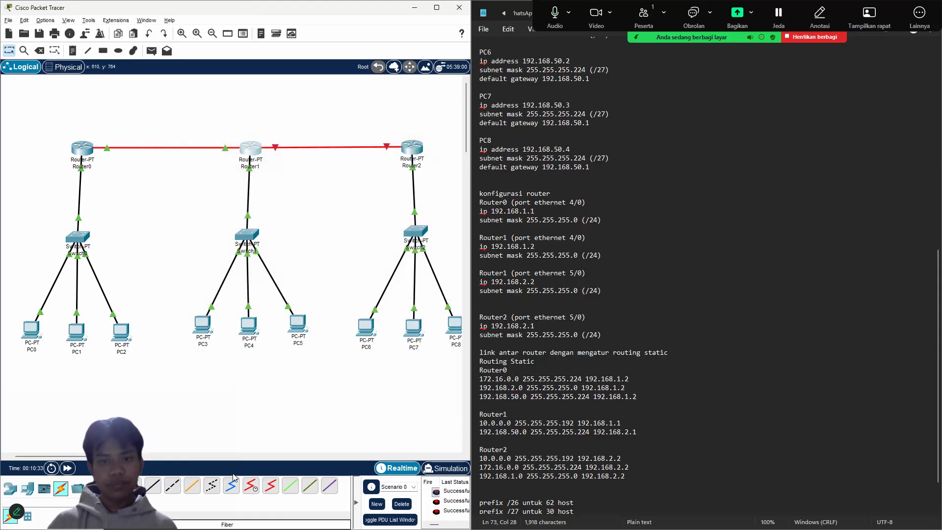
Configure Router2's FastEthernet5/0 with IPv4 address 192.168.2.1 and subnet mask 255.255.255.0, turn the port on, and close the window.
left_click(406, 155)
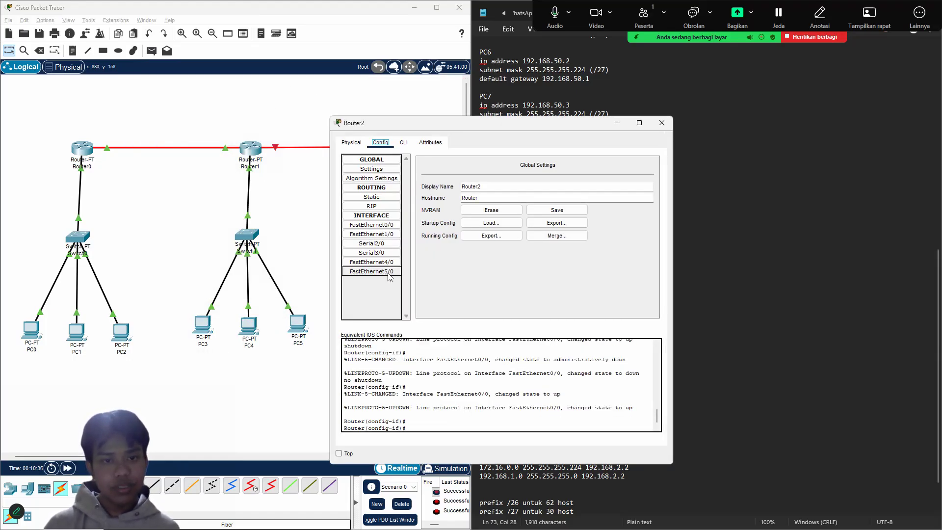
left_click(389, 273)
left_click(604, 207)
left_click_drag(574, 114, 480, 132)
left_click(452, 116)
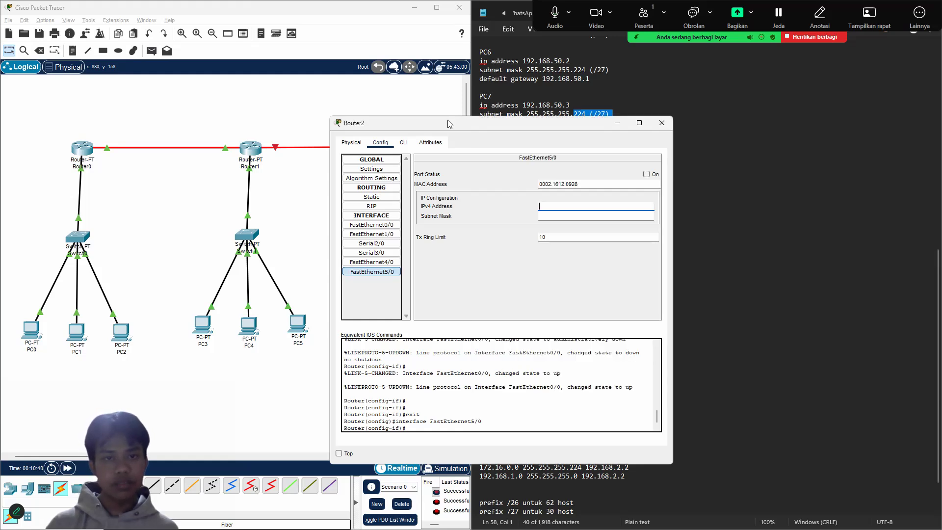
double_click(339, 122)
double_click(351, 5)
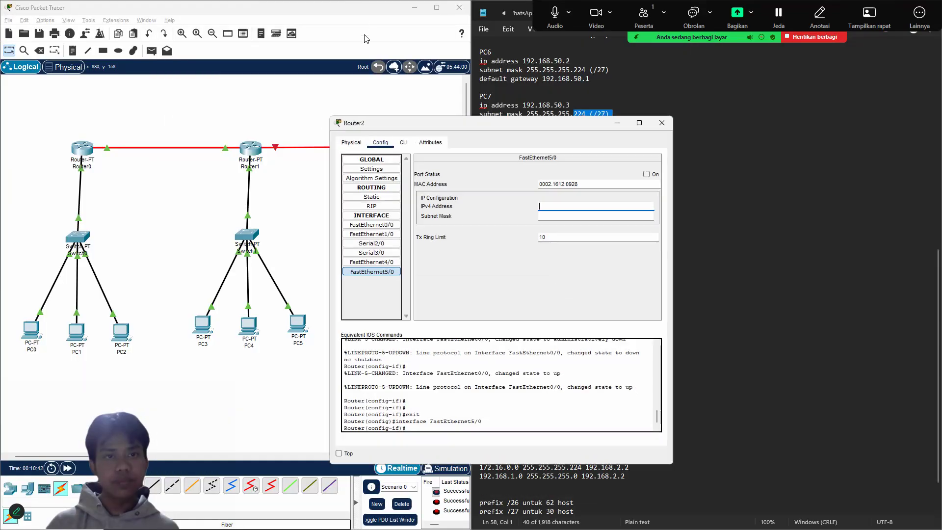
left_click_drag(444, 128, 141, 89)
left_click(431, 99)
key("alt+Tab")
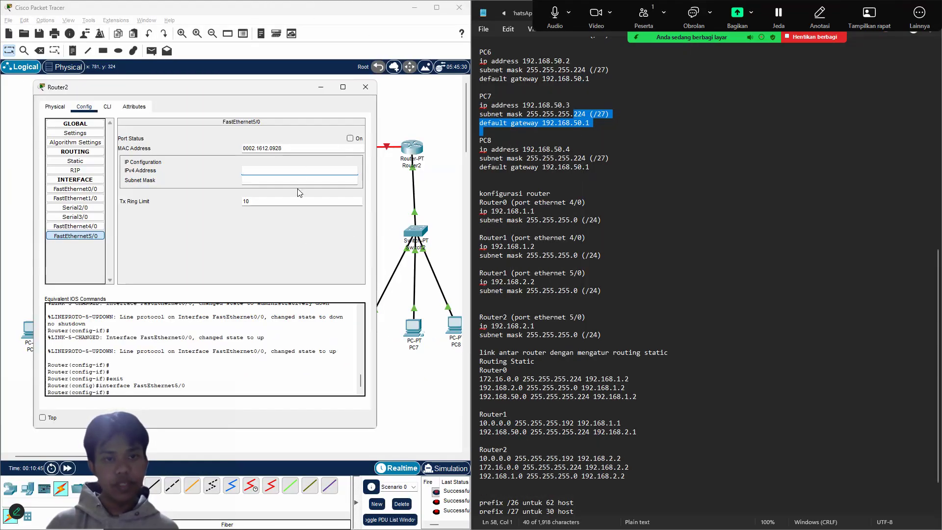
type("192.168.2.1")
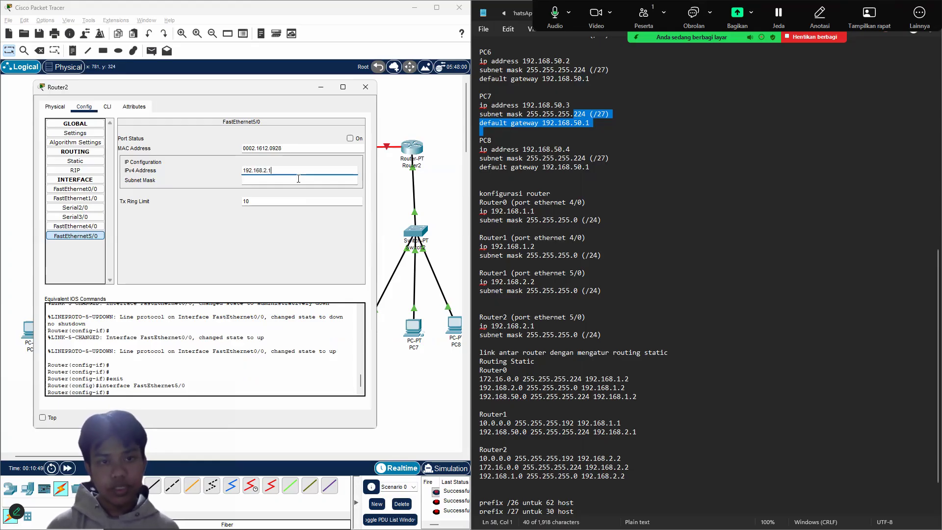
key("Return")
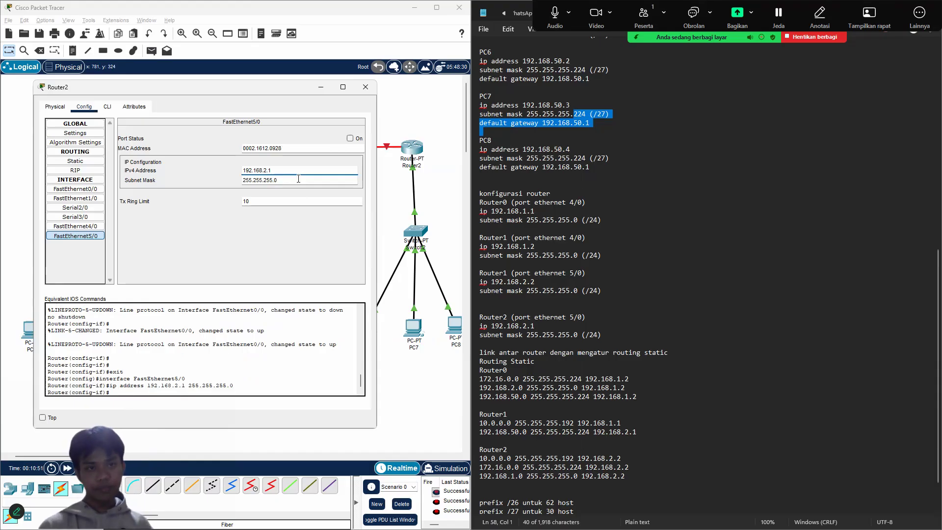
left_click(350, 138)
left_click(366, 86)
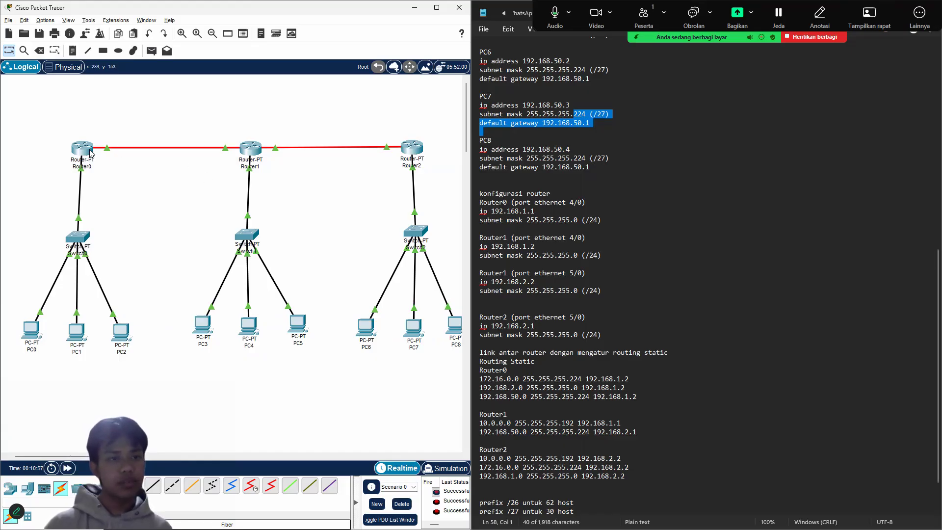
Test the link between routers by sending a simple PDU from Router0 to Router1, and maximize the window to check its status.
left_click(152, 50)
left_click(83, 148)
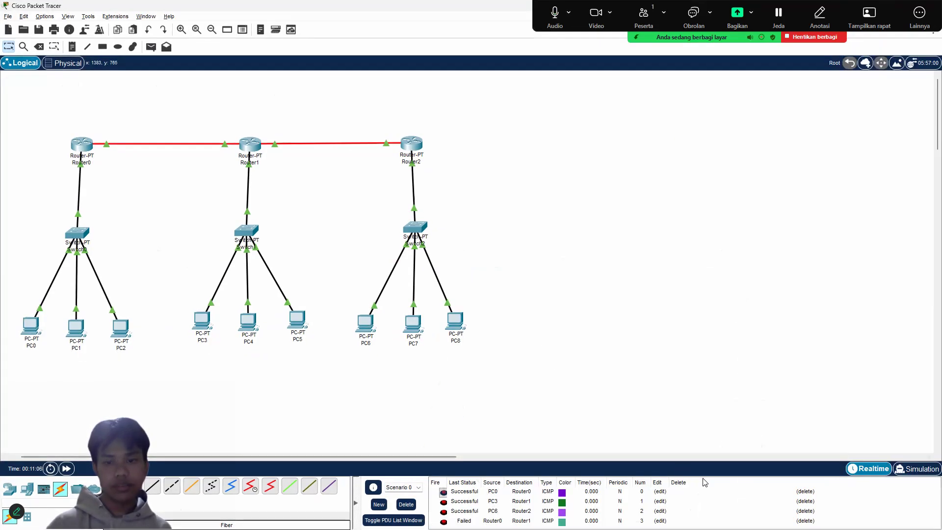
Test the router links with simple PDUs from Router1 to Router2, Router1 to Router0, and Router2 to Router0, and check their statuses.
left_click(151, 46)
left_click(253, 145)
left_click(409, 145)
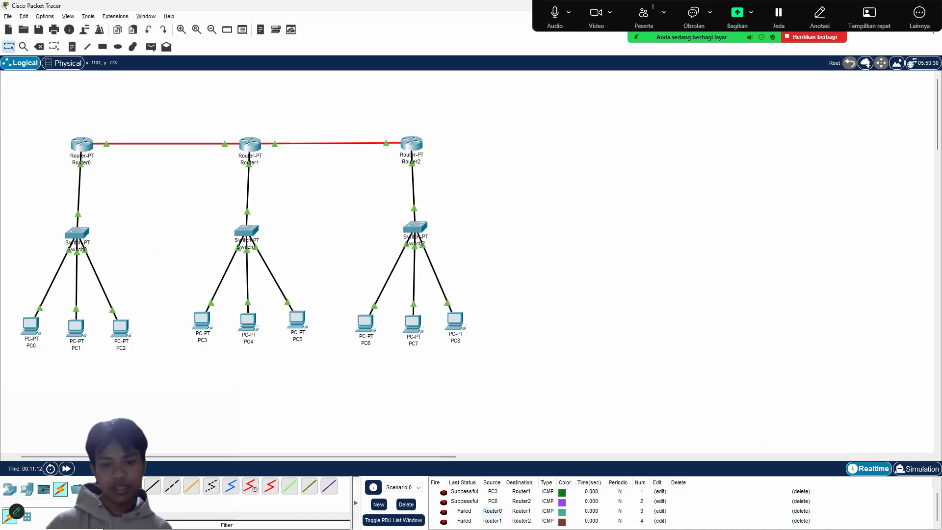
left_click(151, 47)
left_click(250, 143)
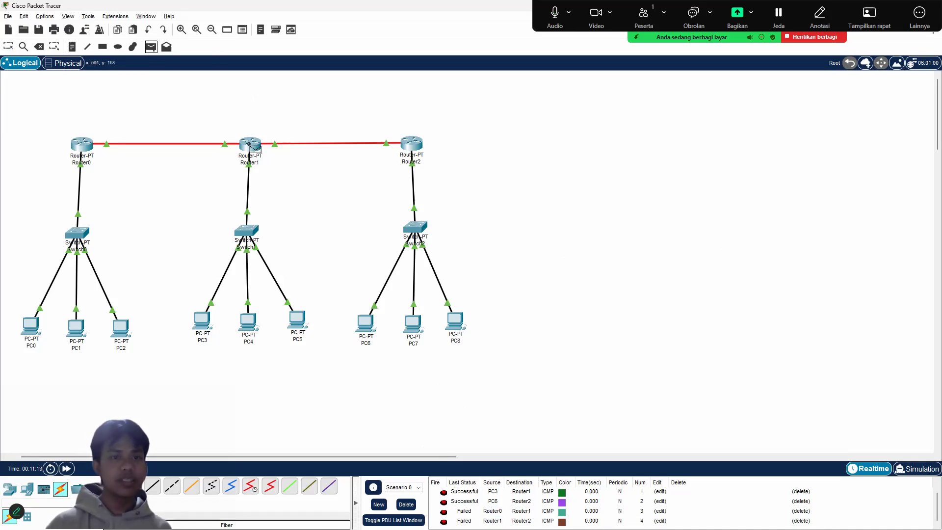
left_click(87, 146)
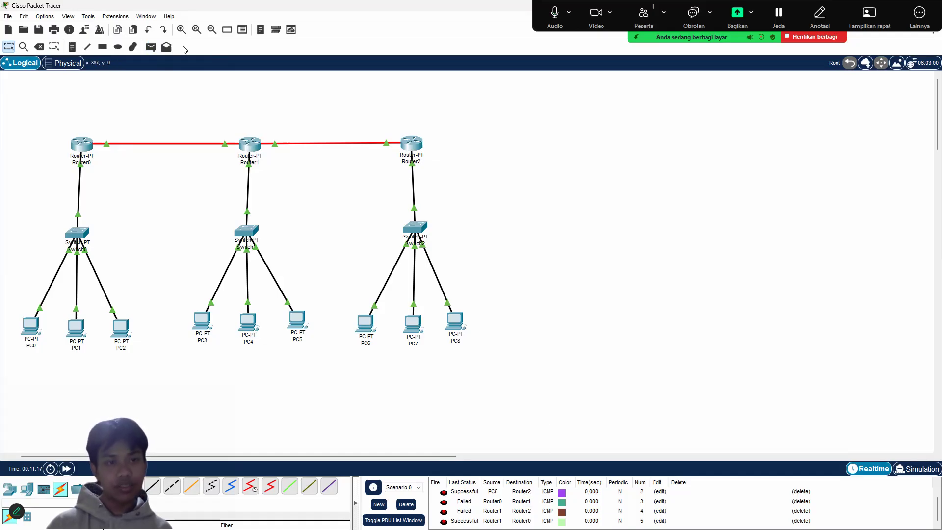
left_click(151, 46)
left_click(411, 144)
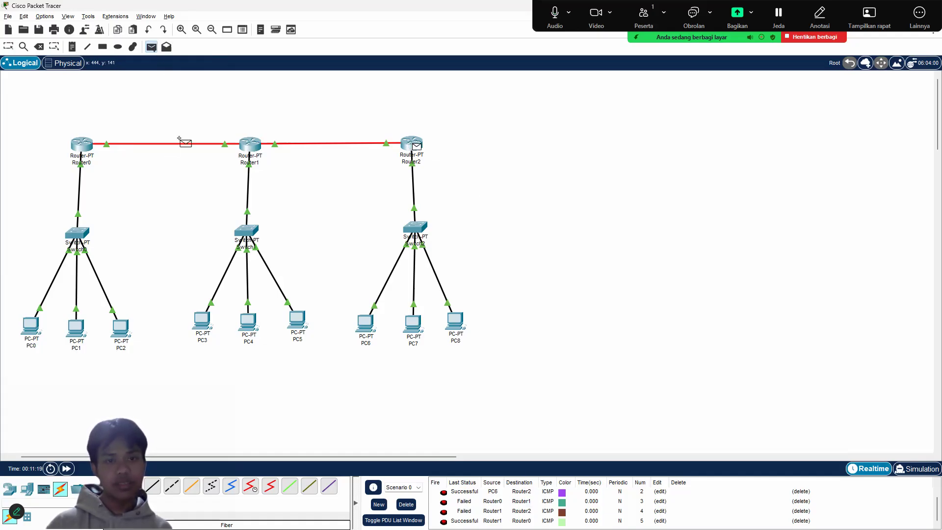
left_click(88, 145)
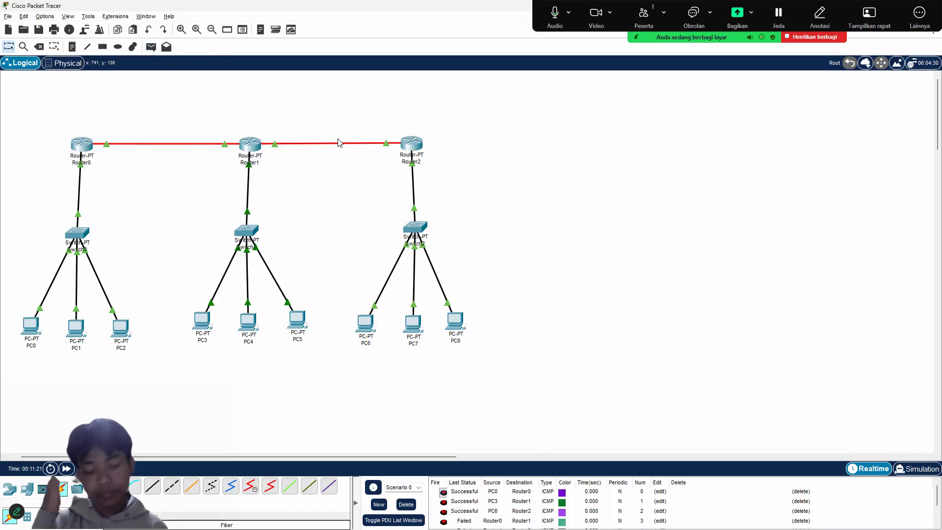
scroll(478, 500, "down", 1)
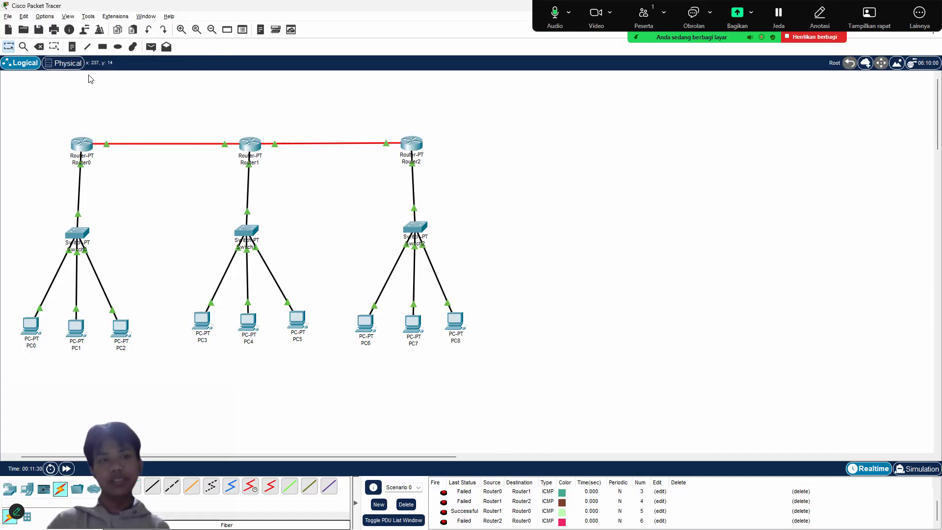
Open Router0's static routing settings and restore the main Packet Tracer window so it sits beside the notes.
key("alt+Tab")
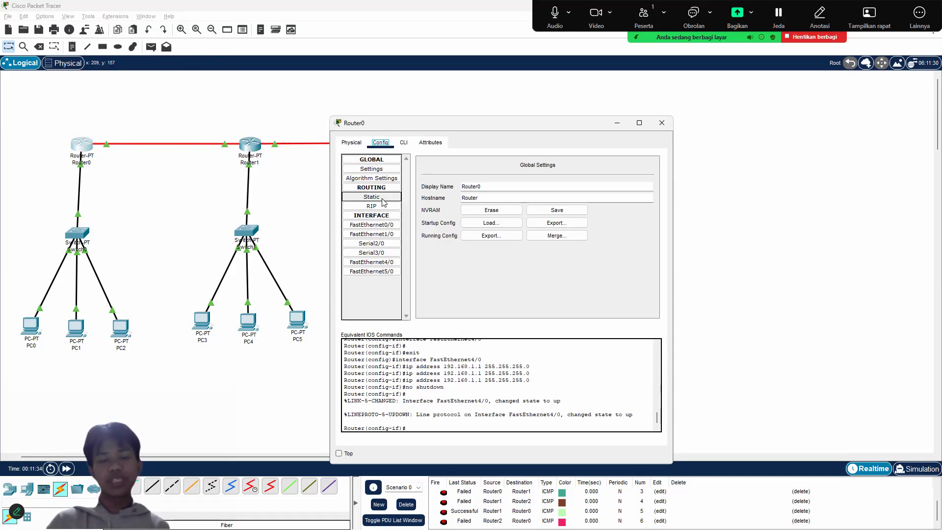
left_click(383, 201)
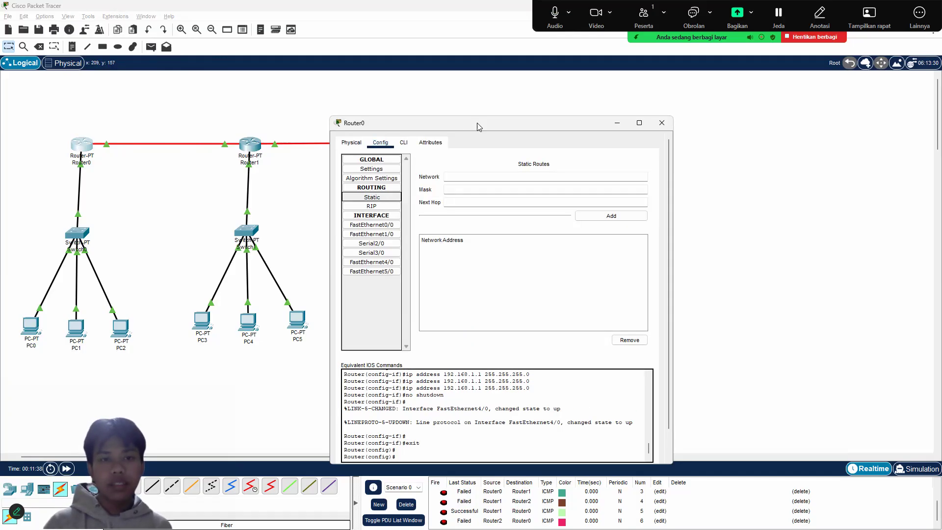
left_click_drag(456, 134, 211, 94)
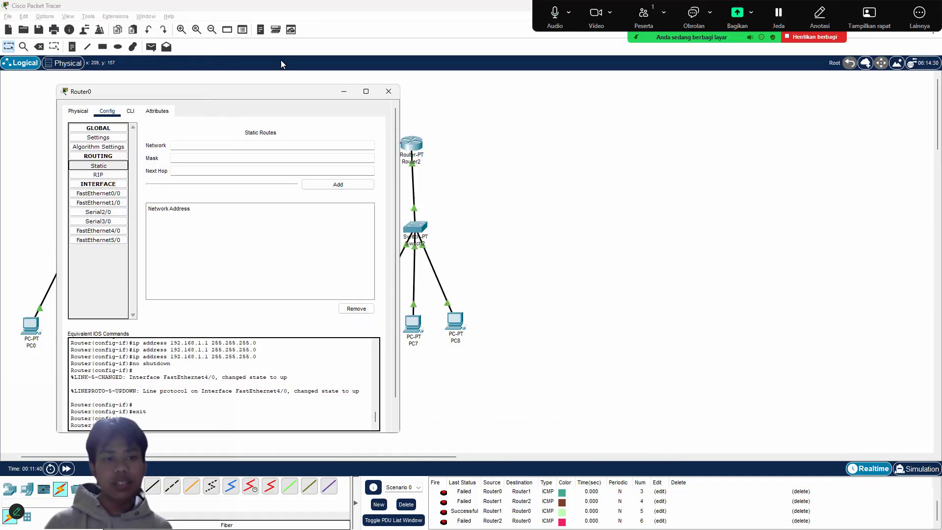
left_click(334, 10)
double_click(333, 10)
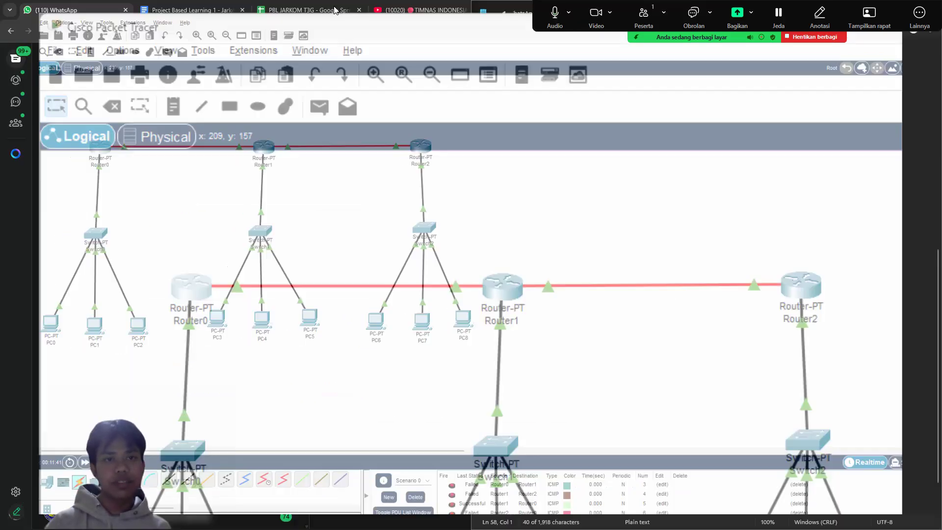
left_click_drag(333, 85, 309, 44)
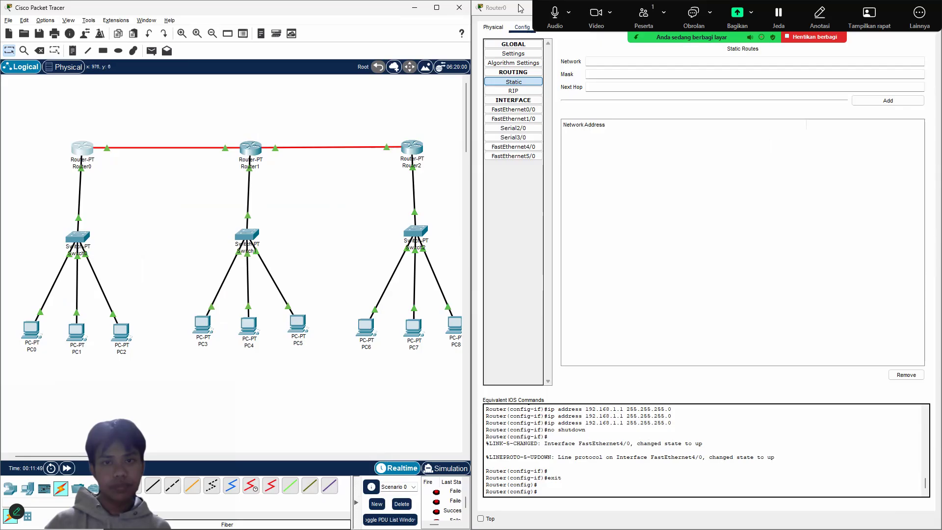
Move Router0's window off the notes, close it, and bring the notes' static routing section into view.
left_click_drag(520, 7, 139, 121)
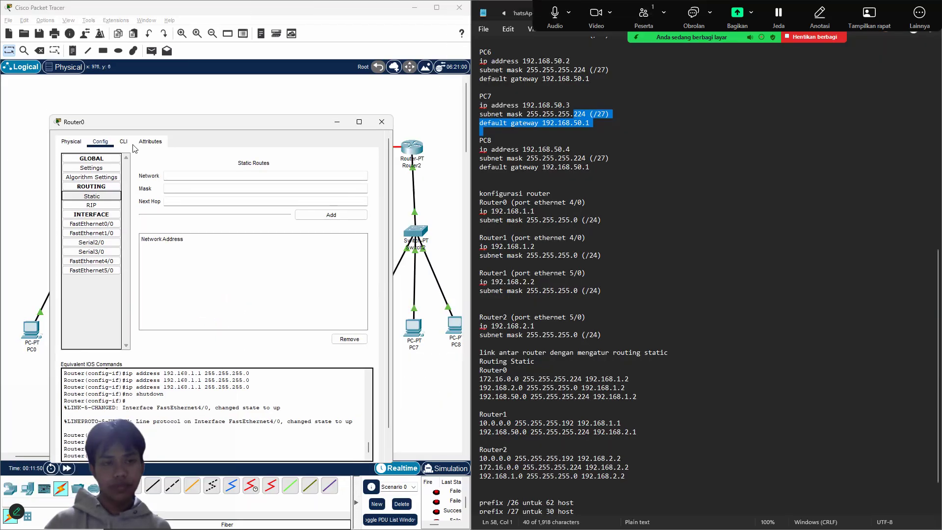
left_click(359, 122)
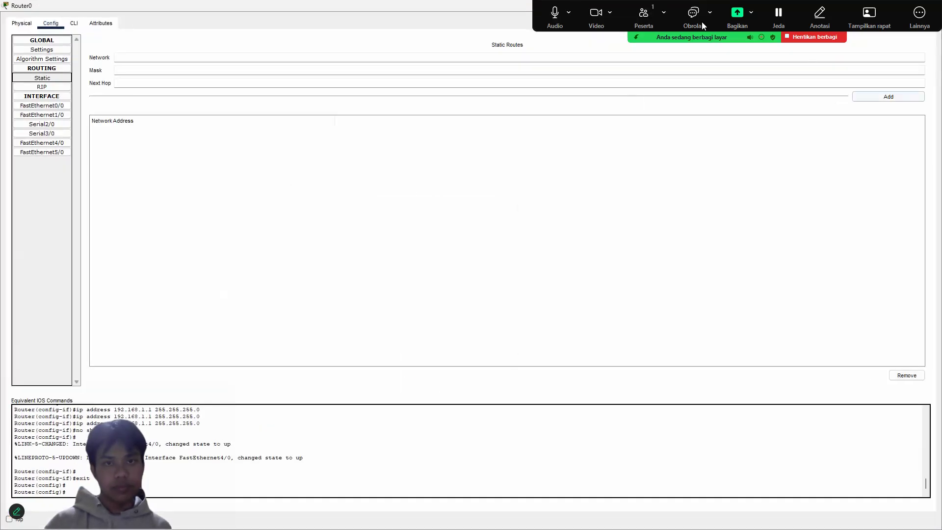
double_click(336, 10)
left_click(381, 121)
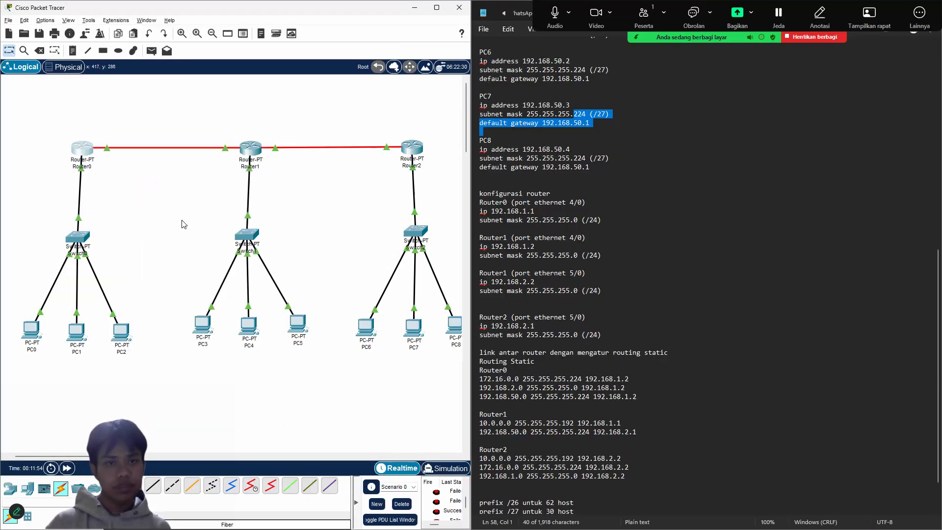
scroll(704, 432, "down", 2)
left_click(528, 237)
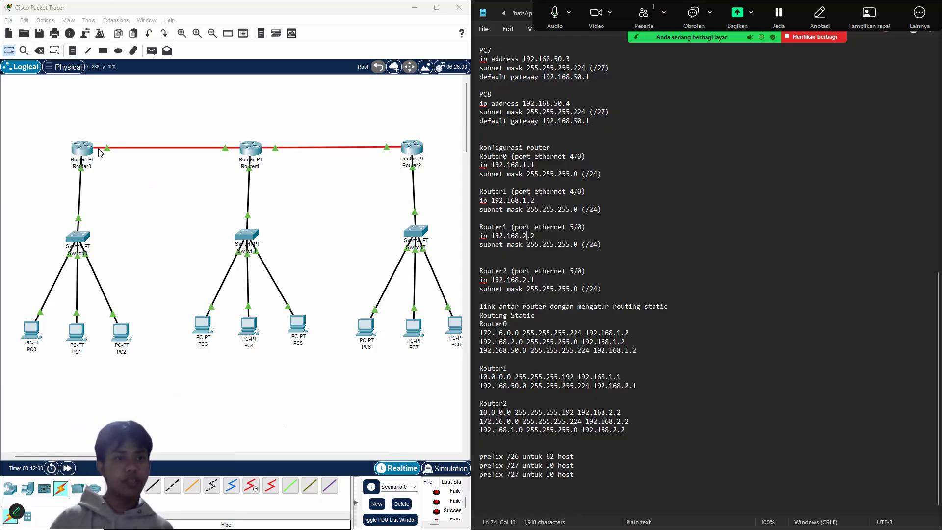
Add a static route on Router0 for network 172.16.0.0, mask 255.255.255.224, next hop 192.168.1.2.
left_click(82, 147)
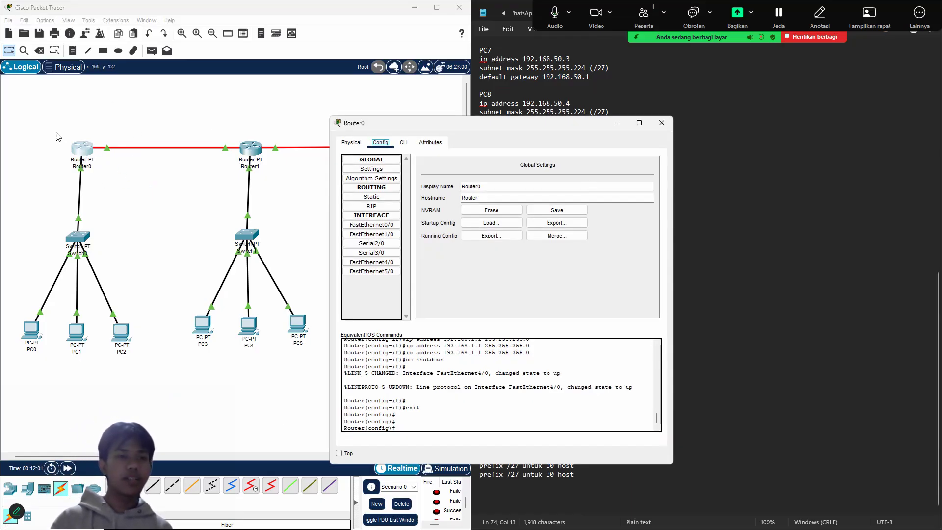
left_click(376, 197)
left_click(513, 178)
left_click_drag(505, 131, 207, 94)
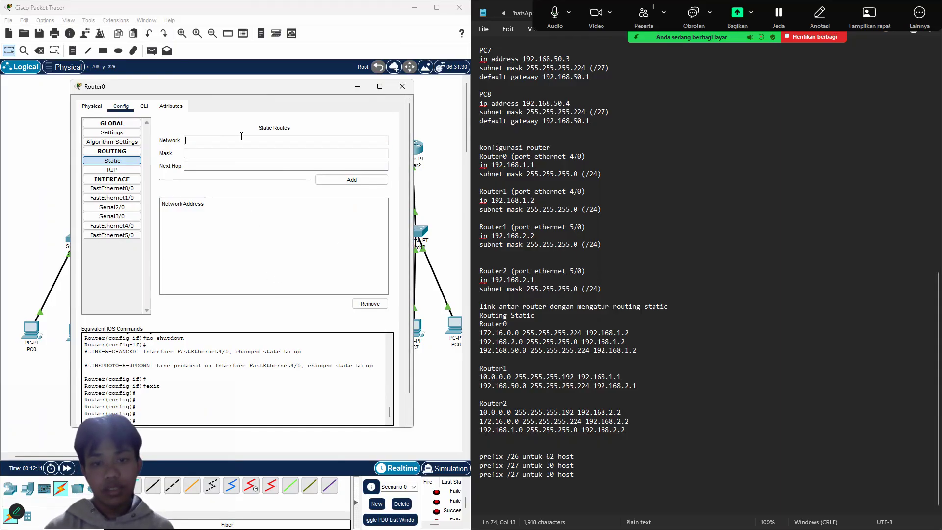
type("172.16.0.0")
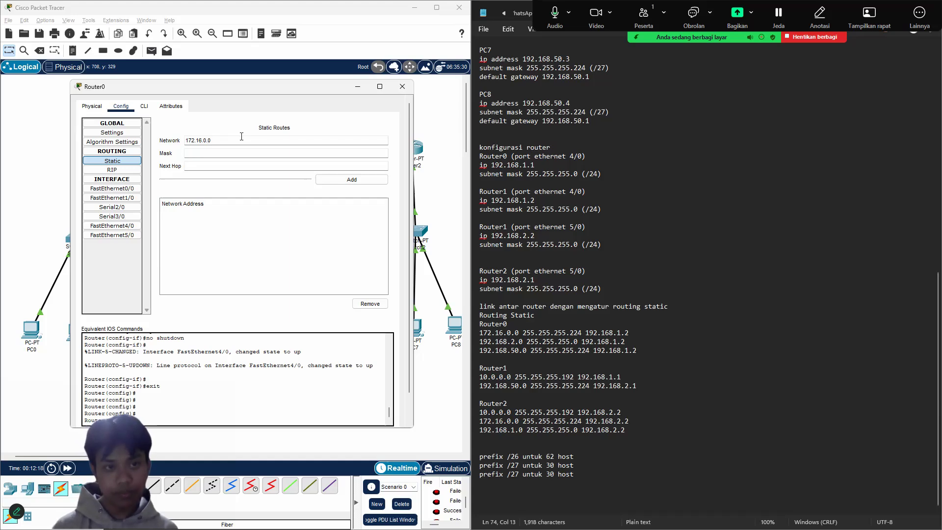
left_click(308, 153)
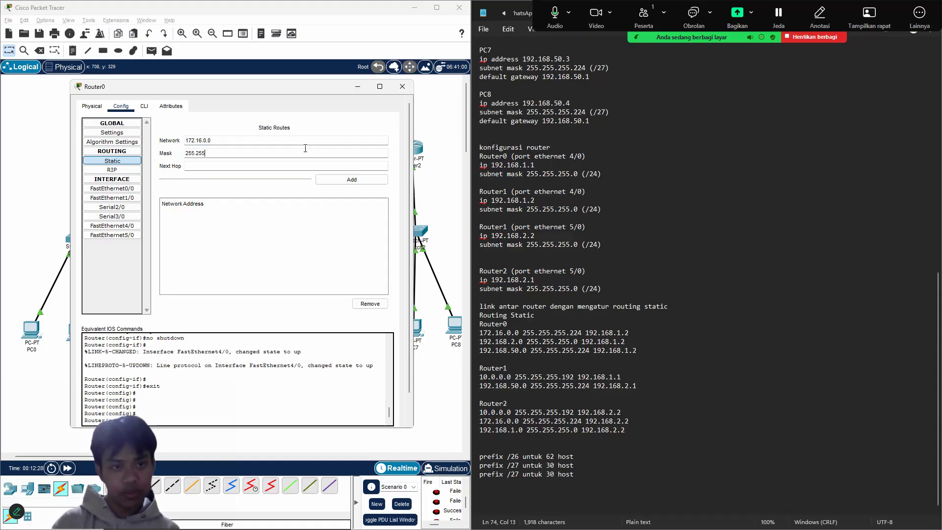
type("254")
key("BackSpace")
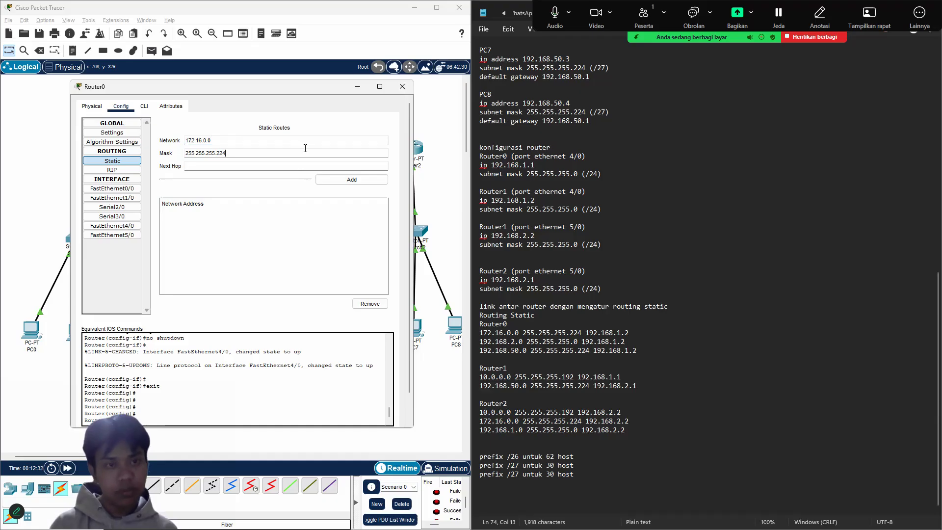
left_click(312, 165)
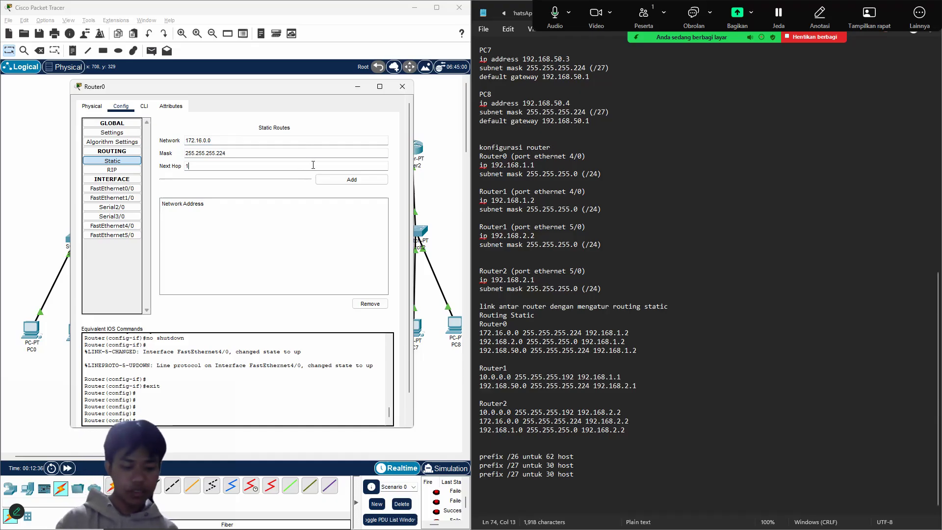
type("192.168.1.2")
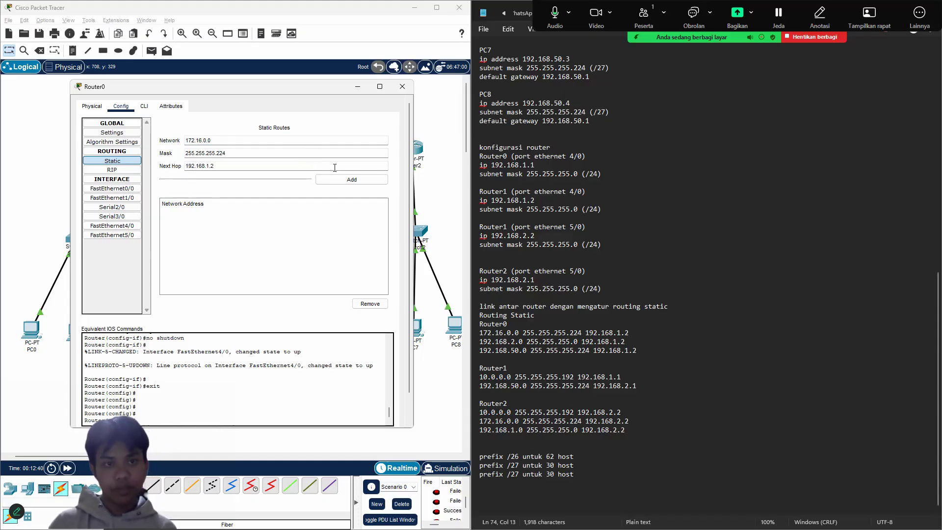
left_click(375, 180)
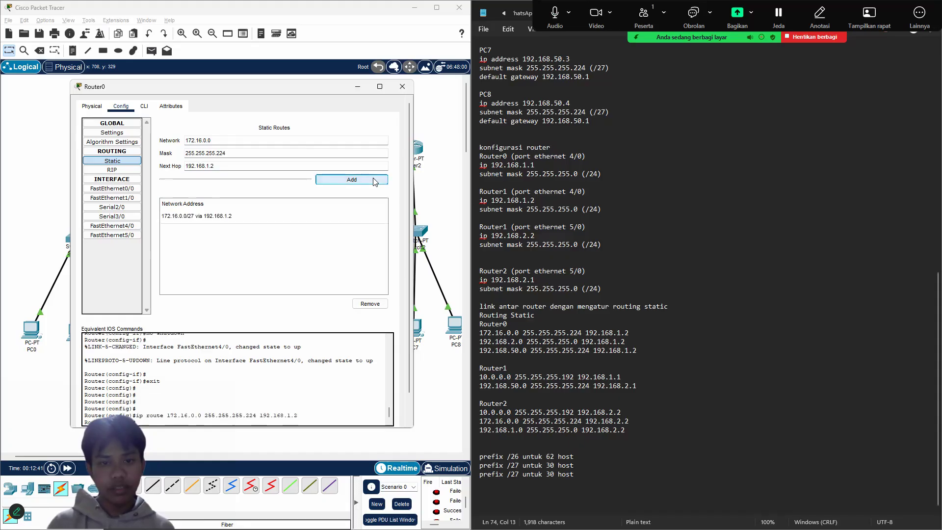
Add a second static route on Router0 for network 192.168.2.0, mask 255.255.255.0, next hop 192.168.1.2.
left_click(274, 139)
double_click(273, 139)
type("192")
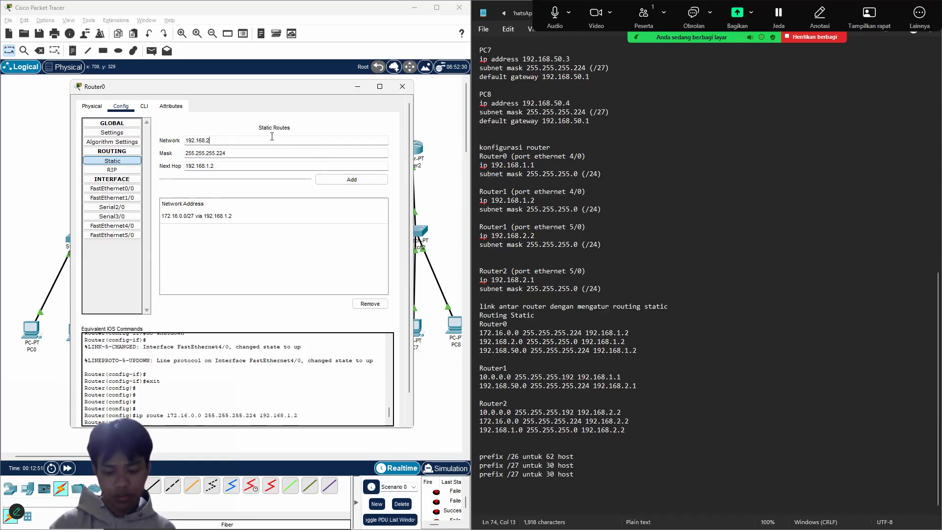
left_click(284, 153)
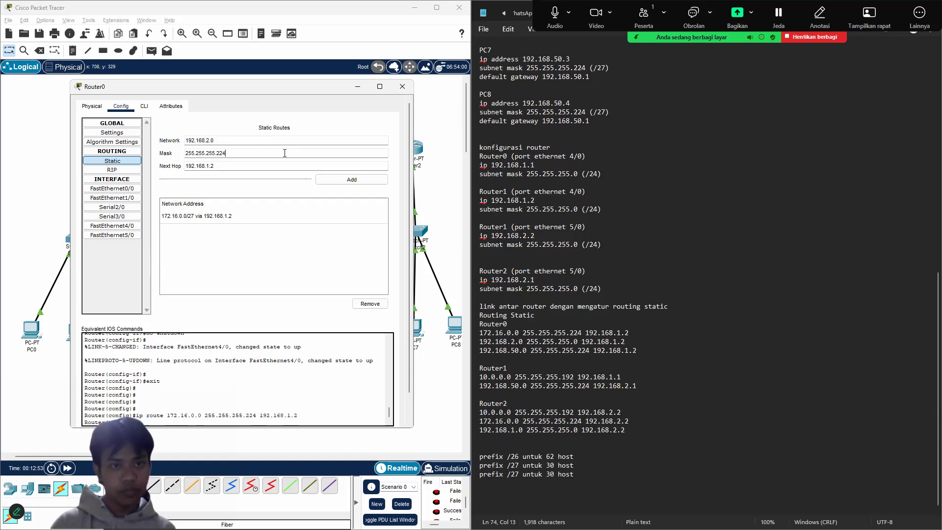
key("BackSpace")
key("BackSpace")
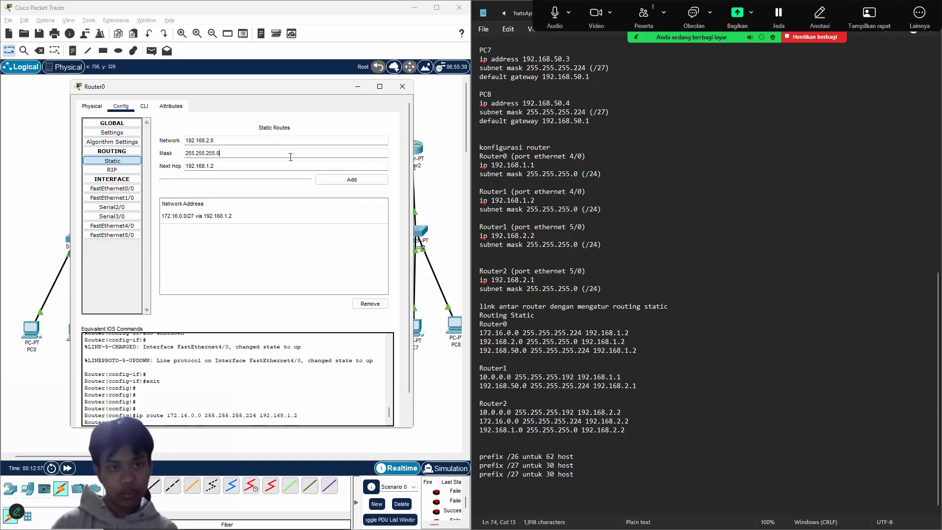
left_click(308, 165)
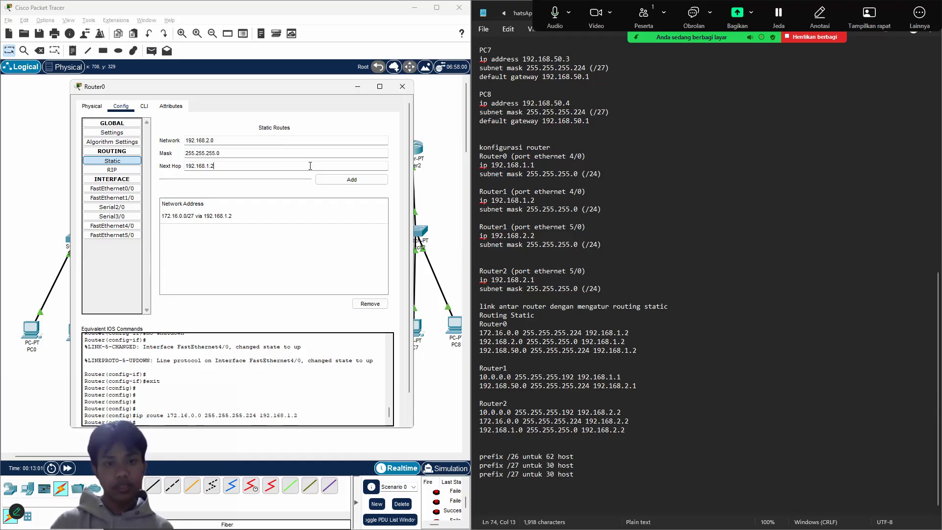
left_click(351, 181)
Add a third static route on Router0 for network 192.168.50.0, mask 255.255.255.224, next hop 192.168.1.2, and close its window.
left_click(251, 140)
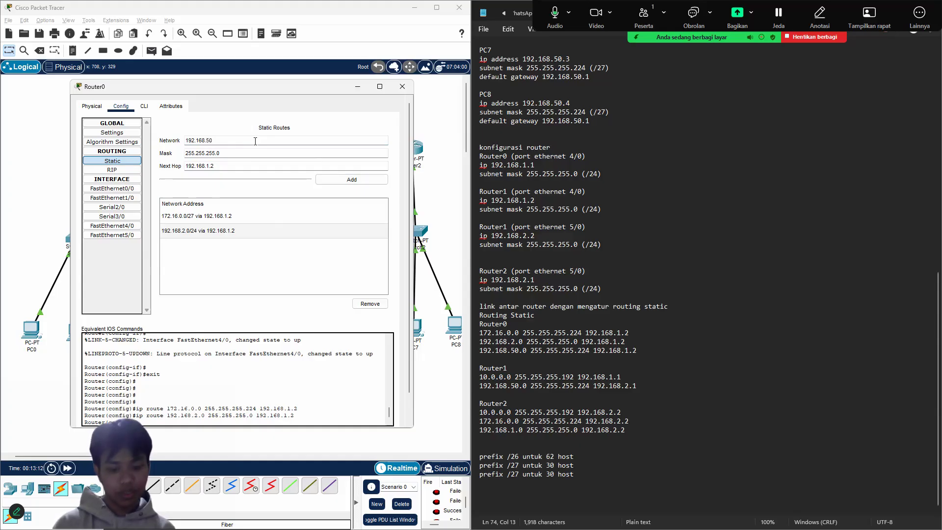
left_click(264, 154)
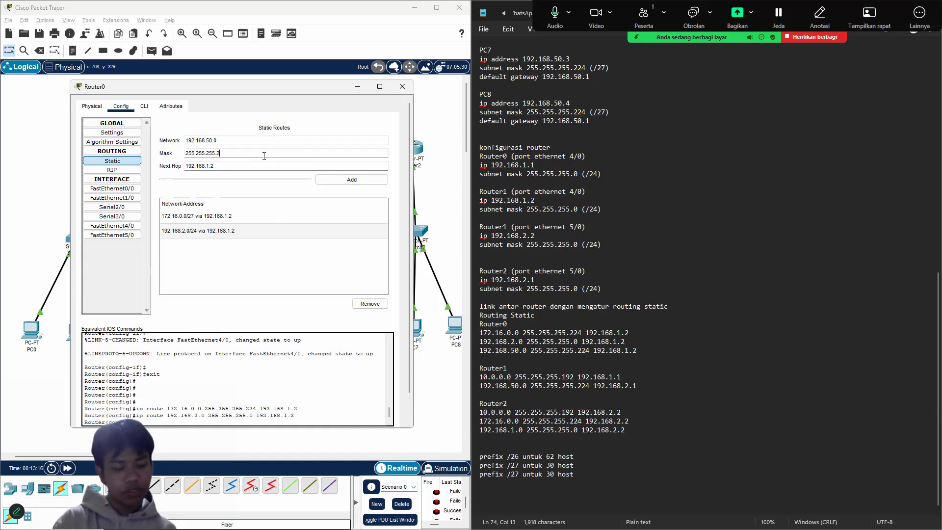
key("Tab")
left_click(356, 180)
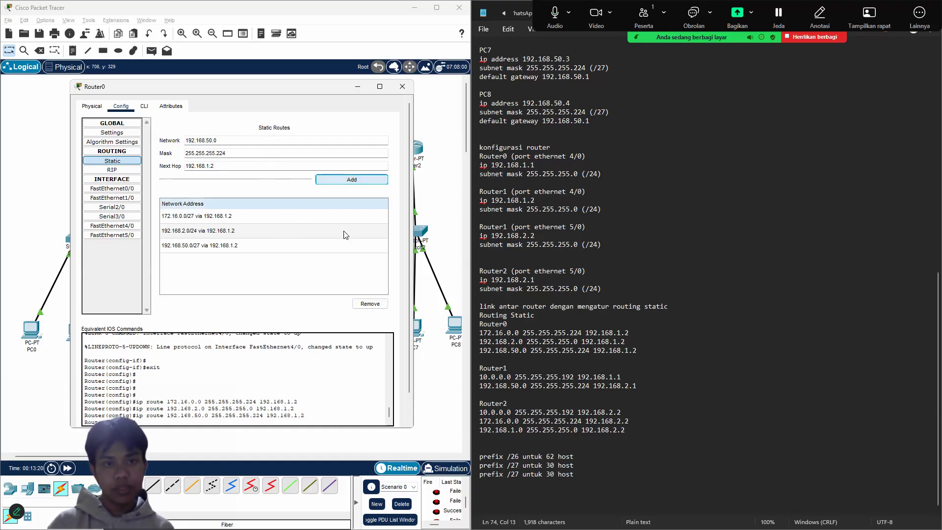
left_click(402, 87)
Add a static route on Router1 for network 10.0.0.0, mask 255.255.255.192, next hop 192.168.1.1.
left_click(250, 148)
left_click(373, 197)
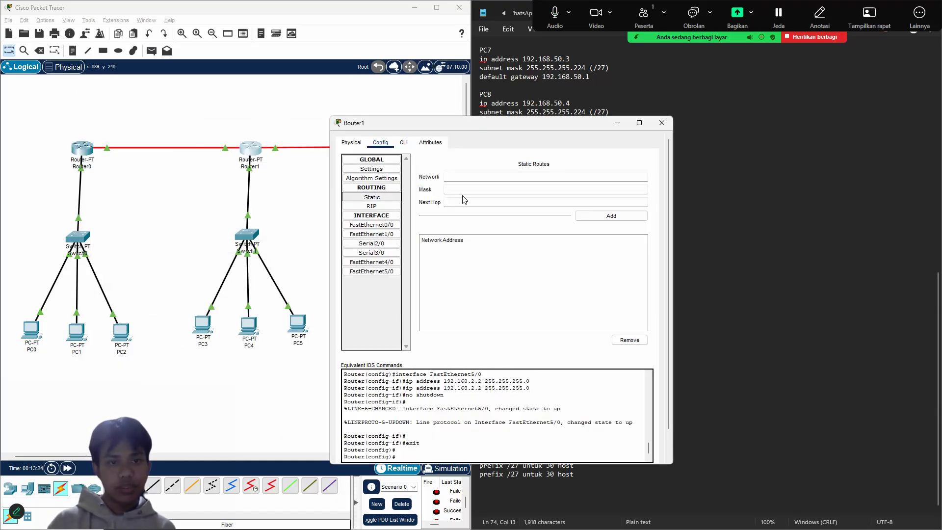
left_click_drag(528, 136, 310, 123)
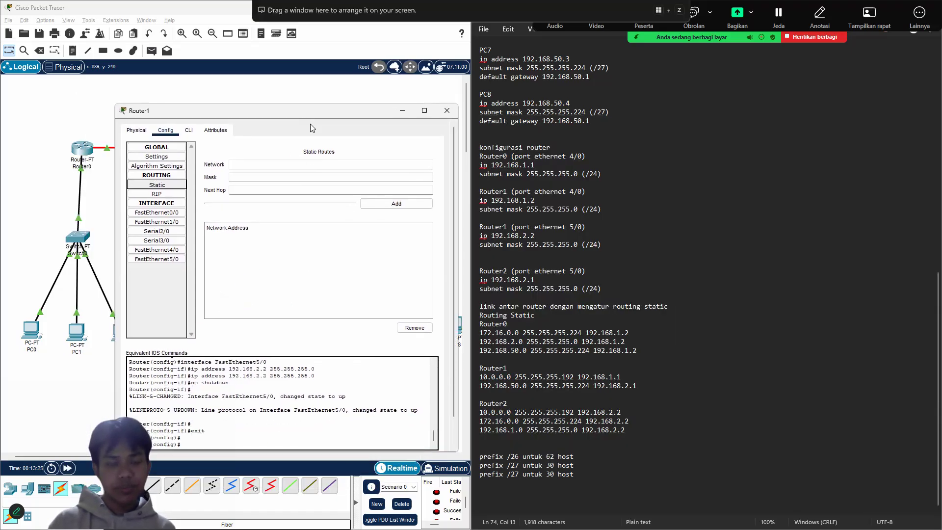
left_click(268, 163)
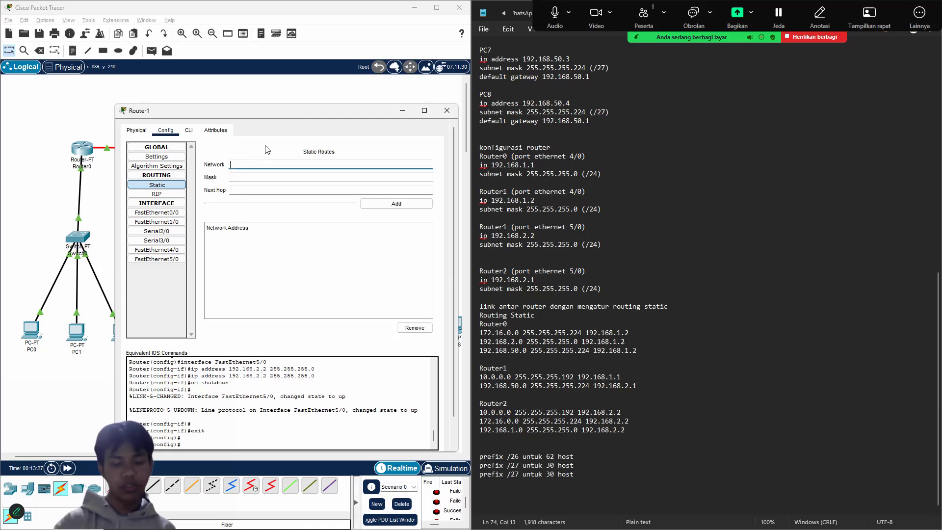
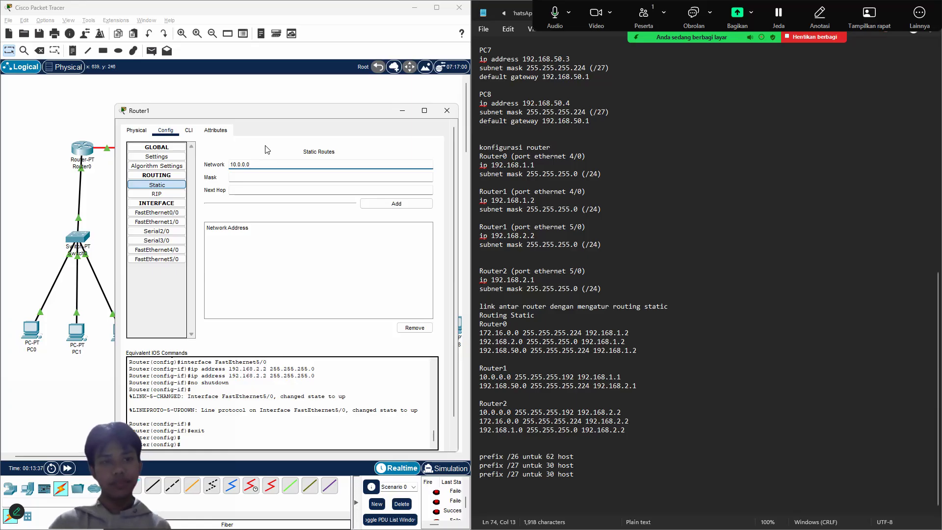
left_click(302, 177)
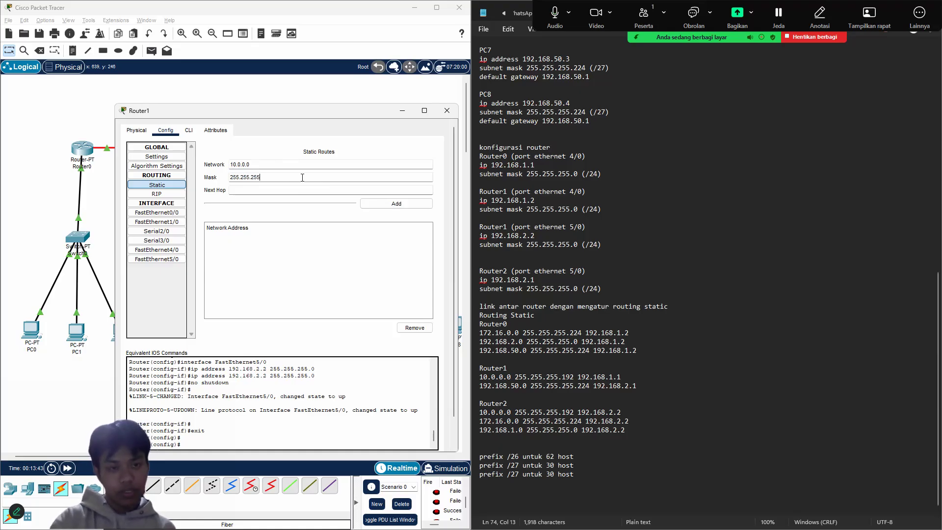
left_click(309, 190)
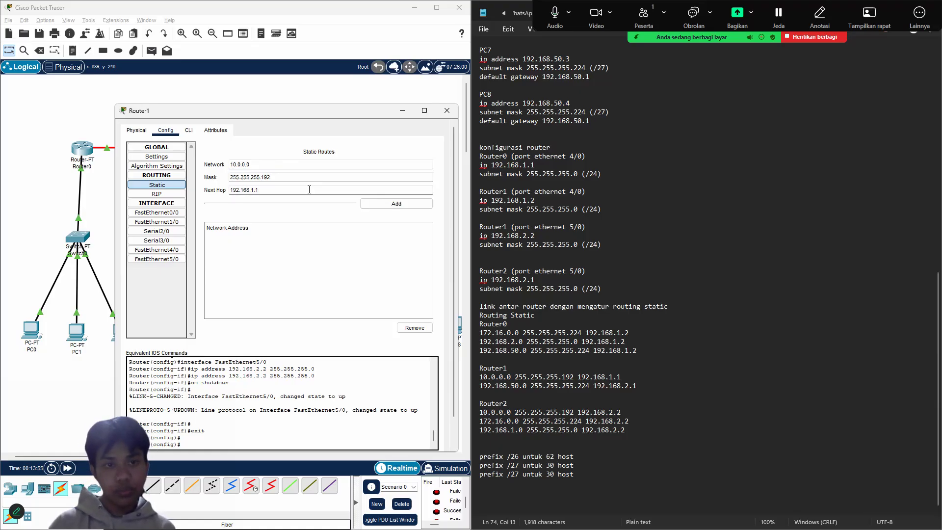
left_click(392, 203)
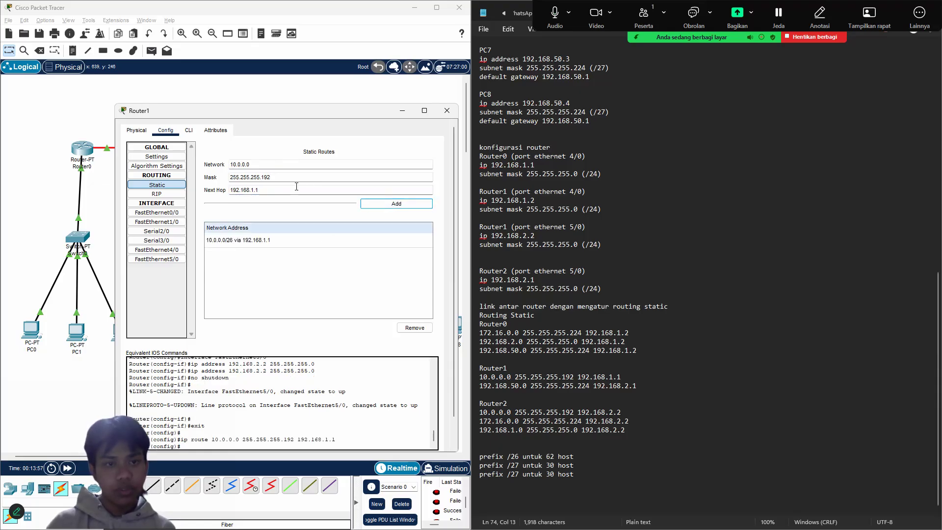
Add a second static route on Router1 for network 192.168.50.0, mask 255.255.255.224, next hop 192.168.2.1, and close its window.
double_click(297, 165)
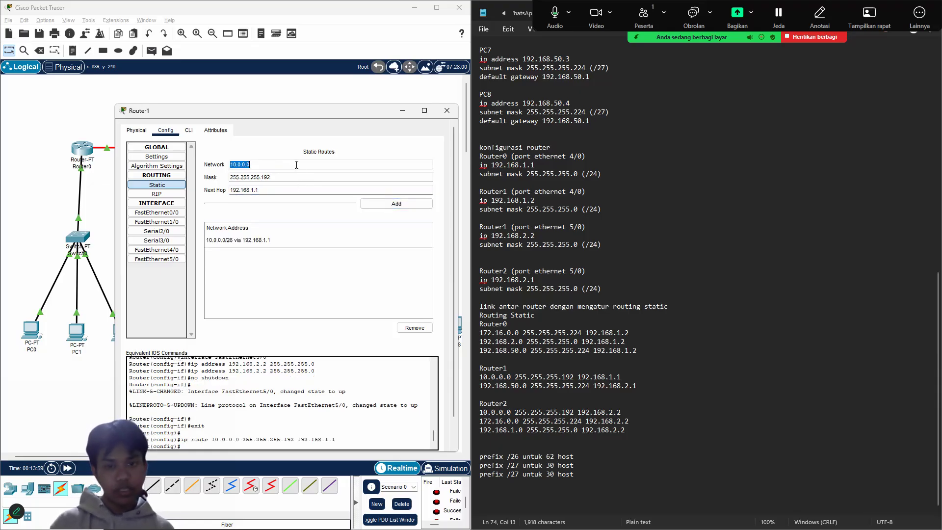
type("192.168.5")
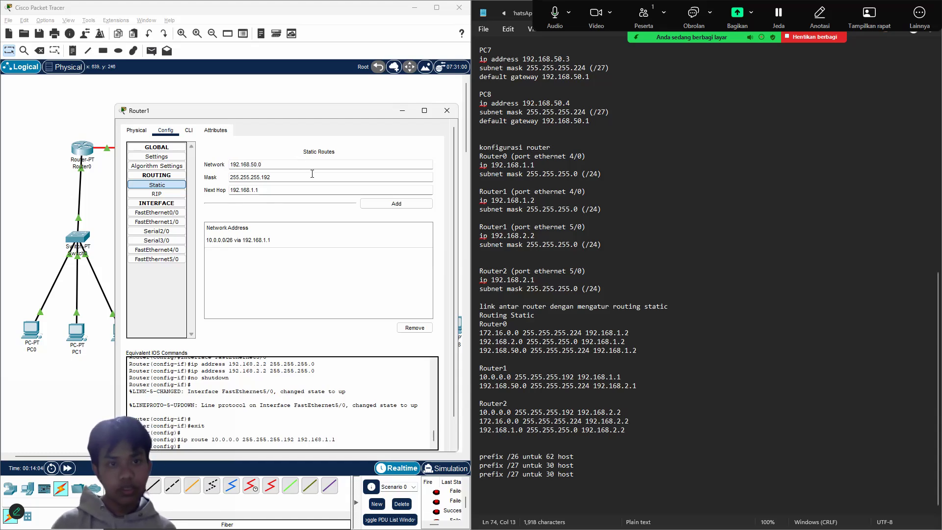
left_click(312, 173)
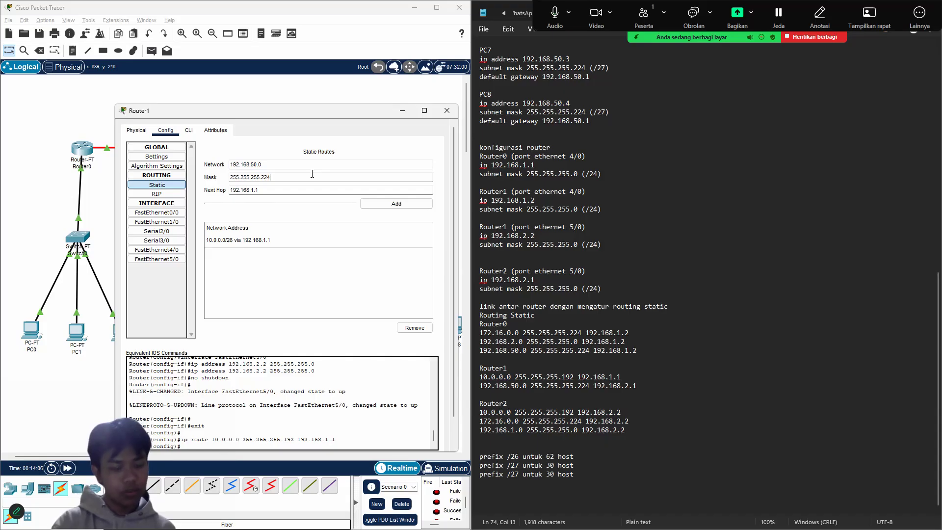
key("Tab")
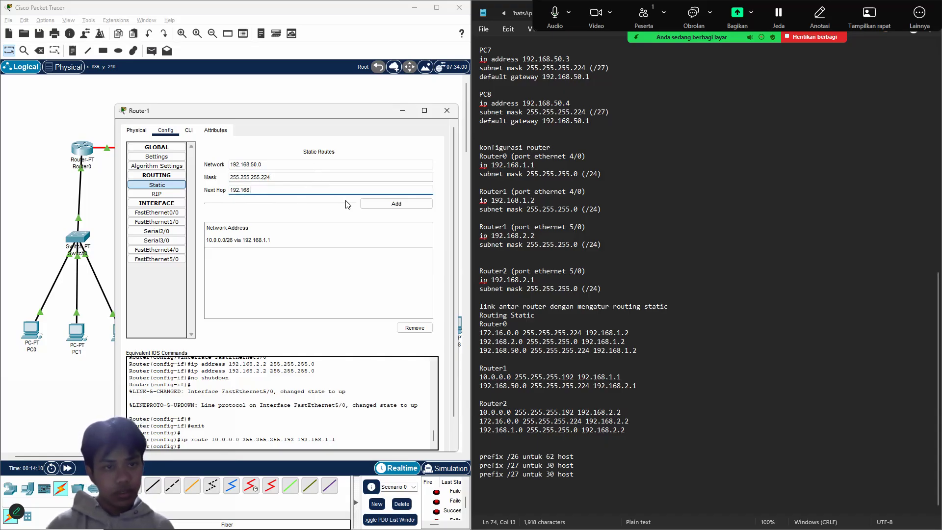
type("1")
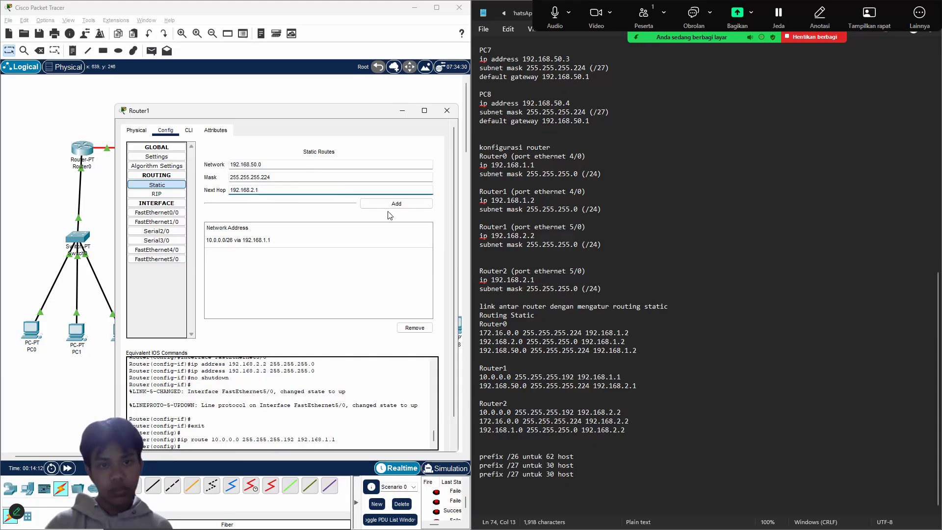
left_click(402, 208)
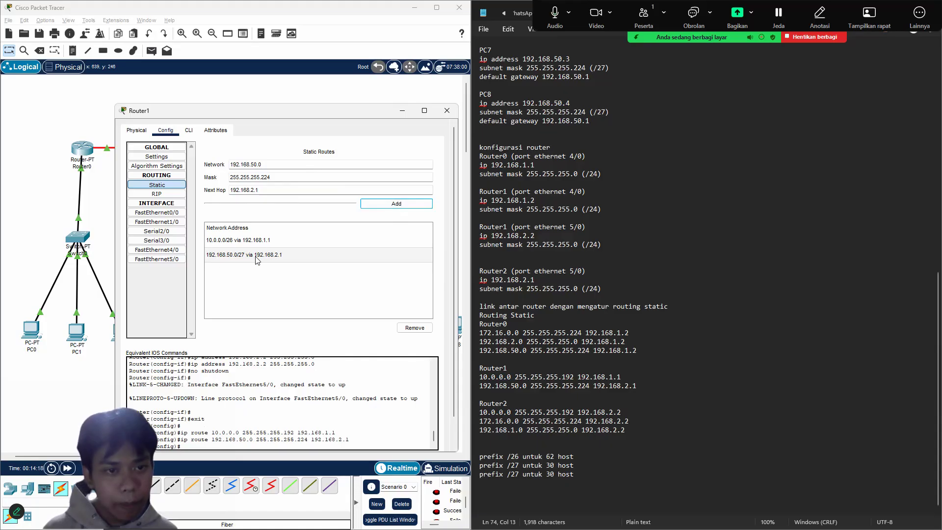
left_click(446, 111)
Open Router2's static routing settings and copy the network address 10.0.0.0 from the notes into a new route.
left_click(412, 147)
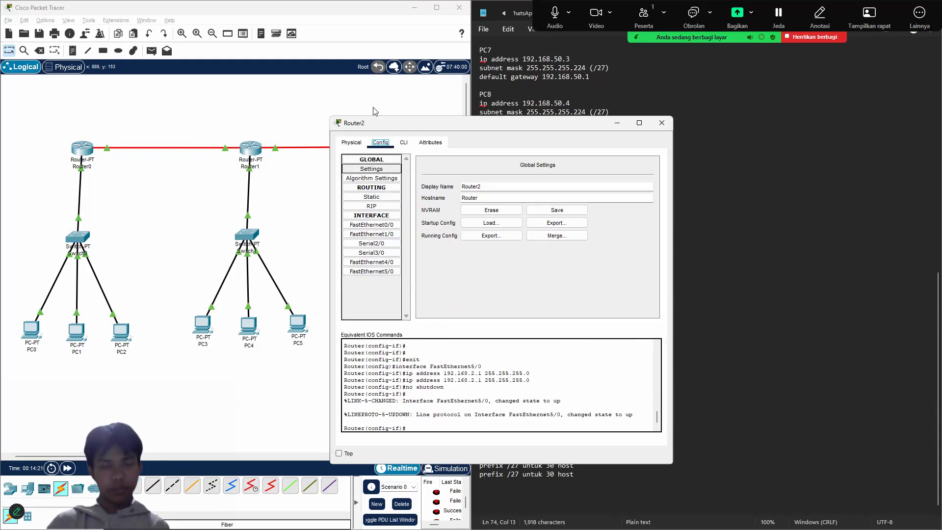
left_click_drag(444, 125, 179, 86)
left_click(107, 158)
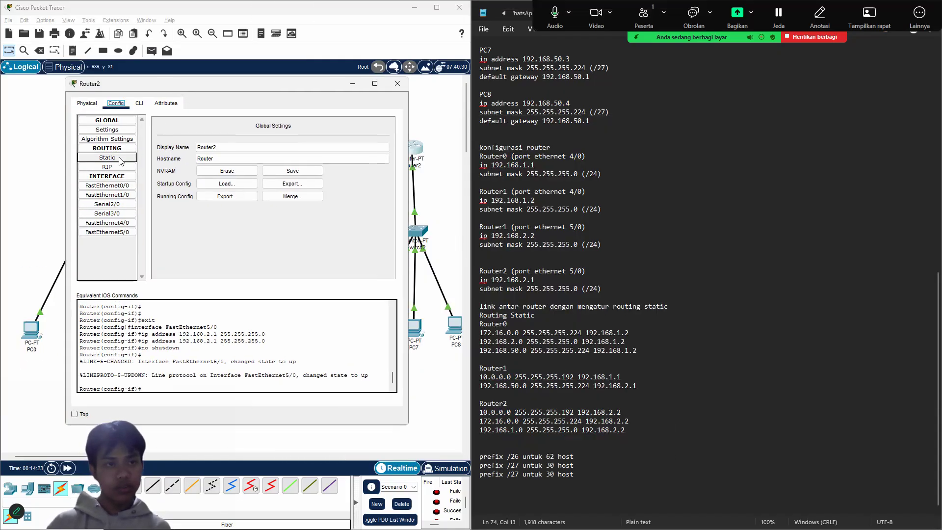
left_click(258, 138)
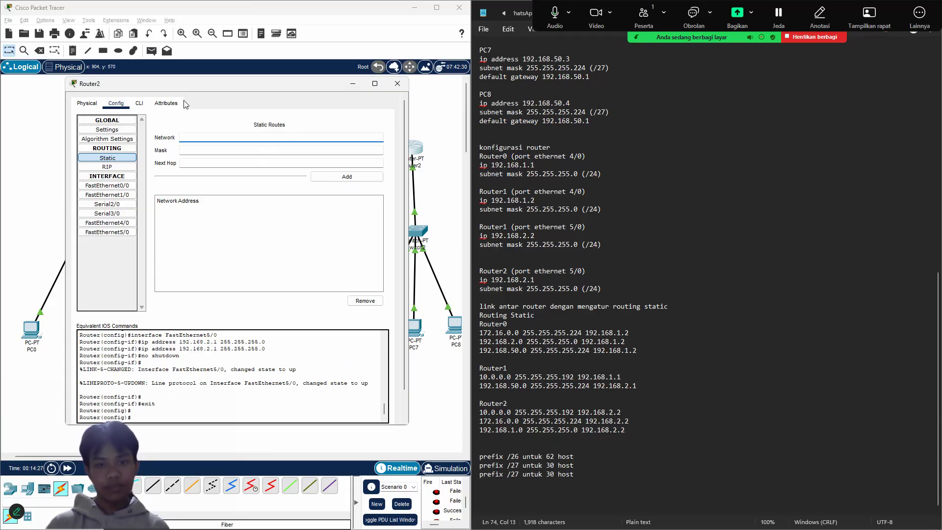
left_click_drag(481, 411, 514, 412)
key("ctrl+c")
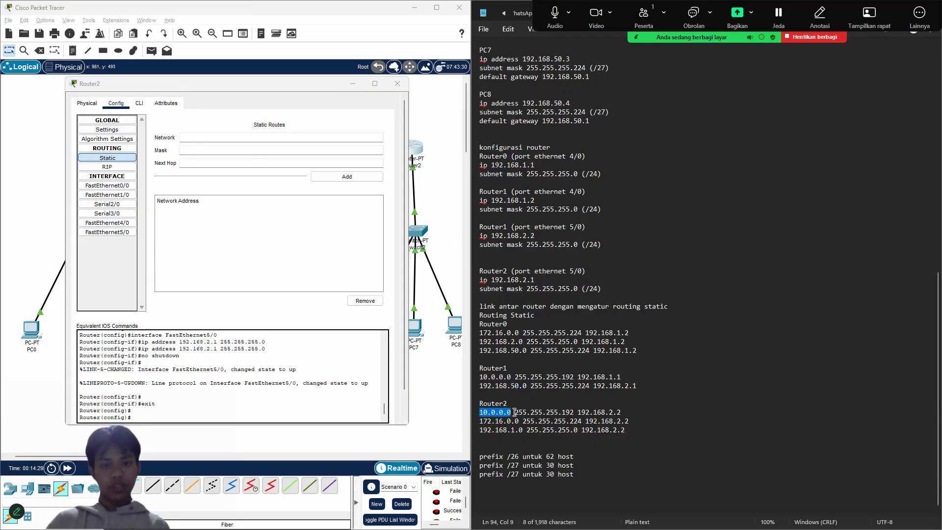
left_click(241, 141)
key("ctrl+v")
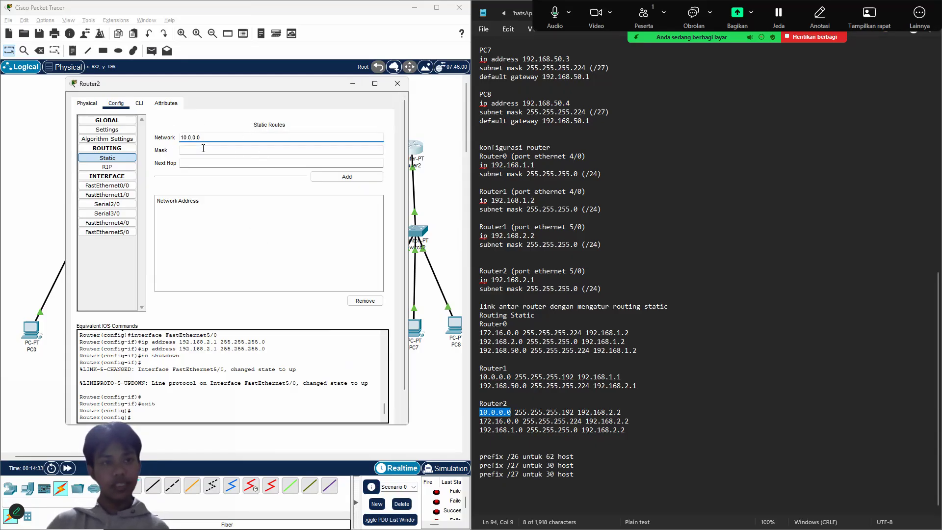
Complete Router2's 10.0.0.0 route with mask 255.255.255.192 and next hop 192.168.2.2 from the notes, and add it.
left_click(238, 147)
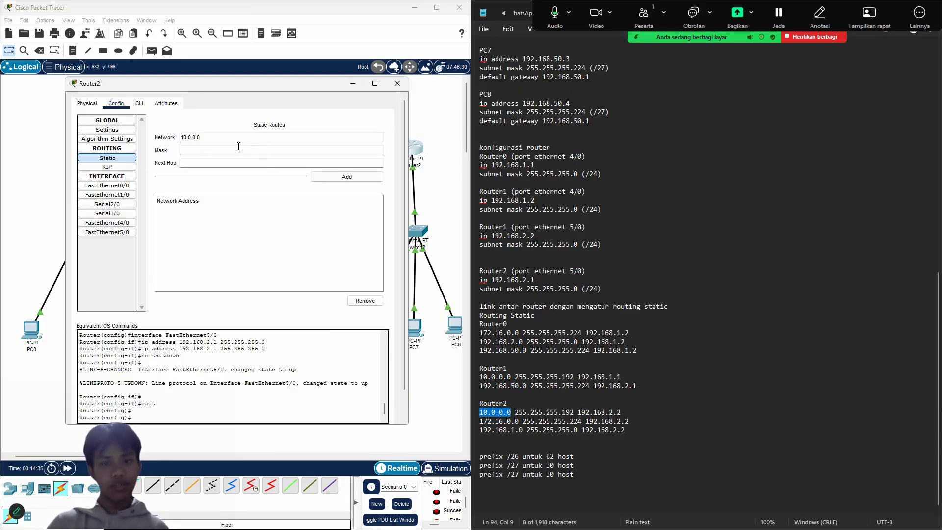
double_click(520, 412)
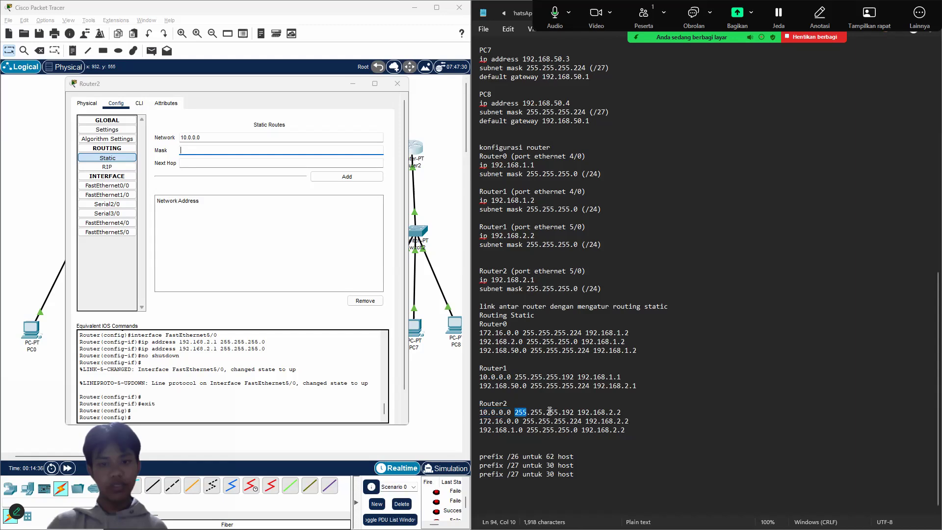
left_click_drag(549, 411, 572, 413)
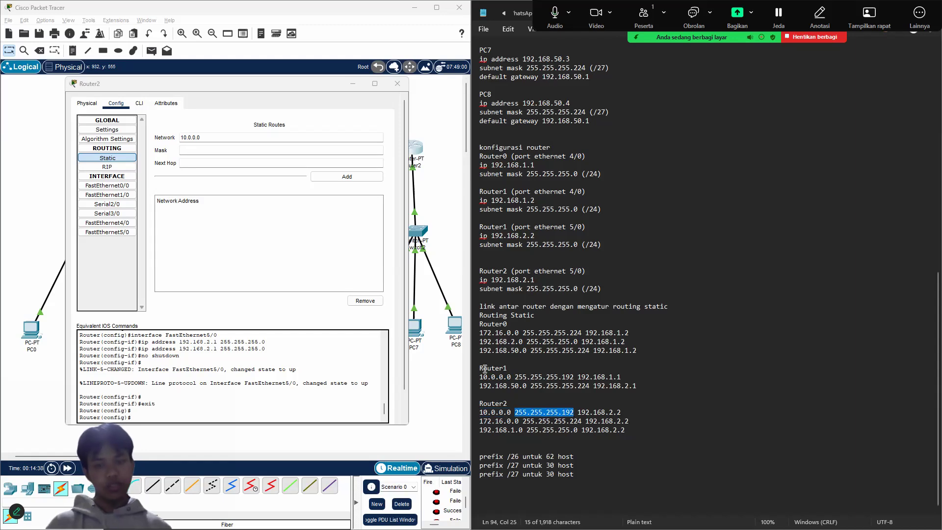
left_click(249, 150)
type("255.255.255.192")
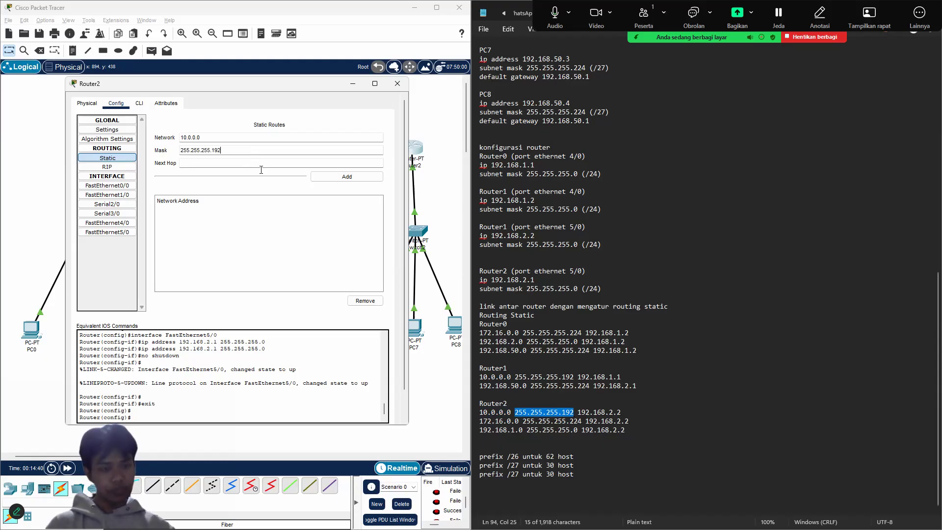
left_click_drag(578, 412, 623, 412)
key("ctrl+c")
left_click(245, 159)
key("ctrl+v")
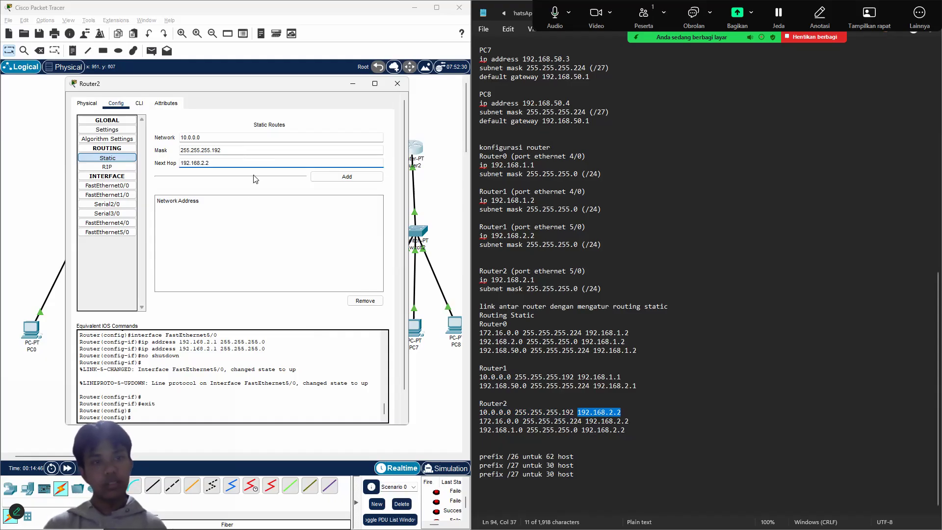
left_click(355, 180)
Add a second static route on Router2 for network 172.16.0.0, mask 255.255.255.224, next hop 192.168.2.2.
left_click(506, 421)
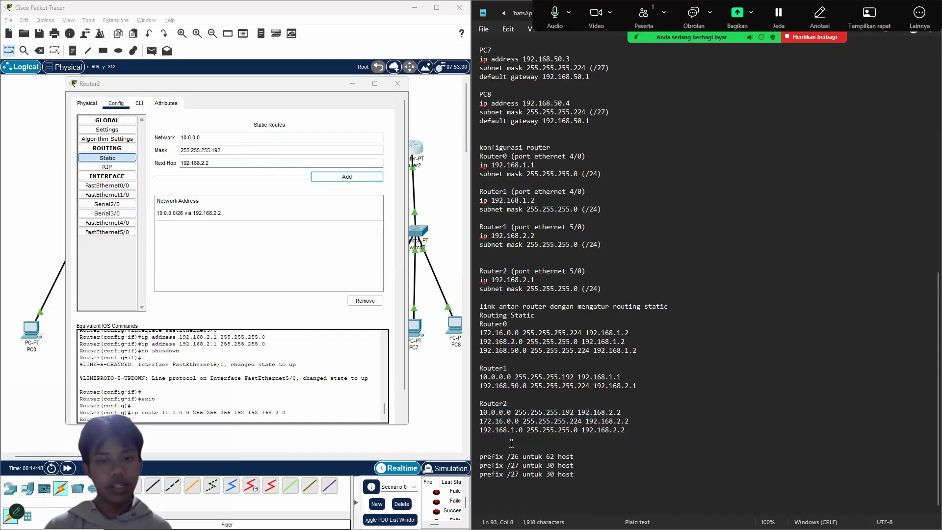
left_click_drag(481, 421, 519, 423)
key("ctrl+c")
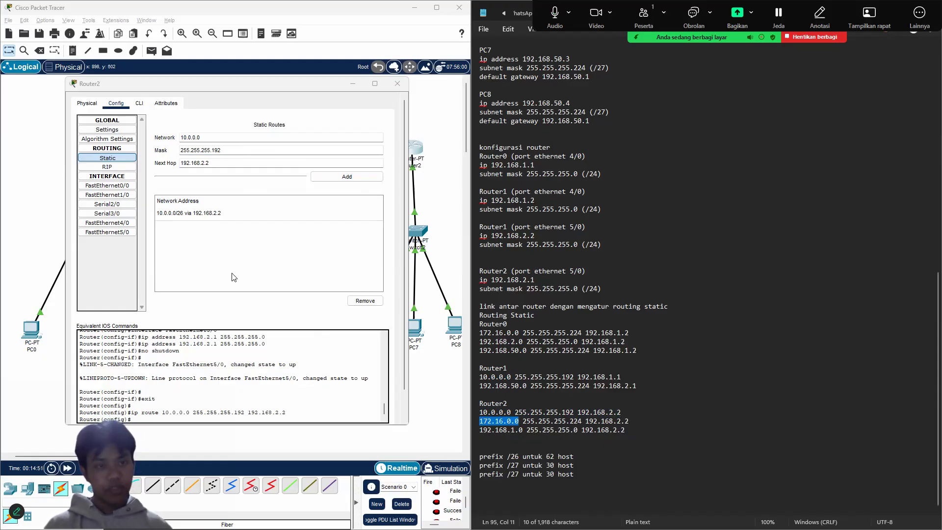
left_click(260, 135)
triple_click(260, 136)
key("ctrl+v")
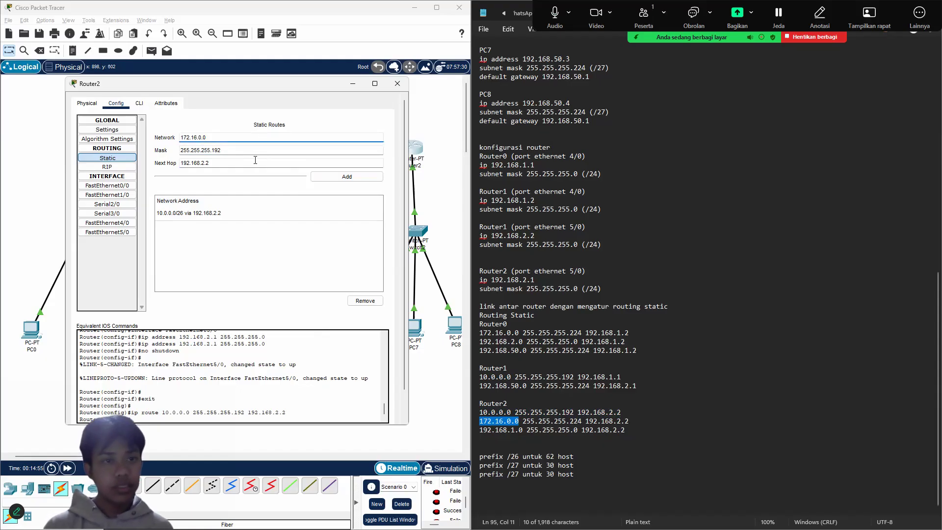
left_click(312, 150)
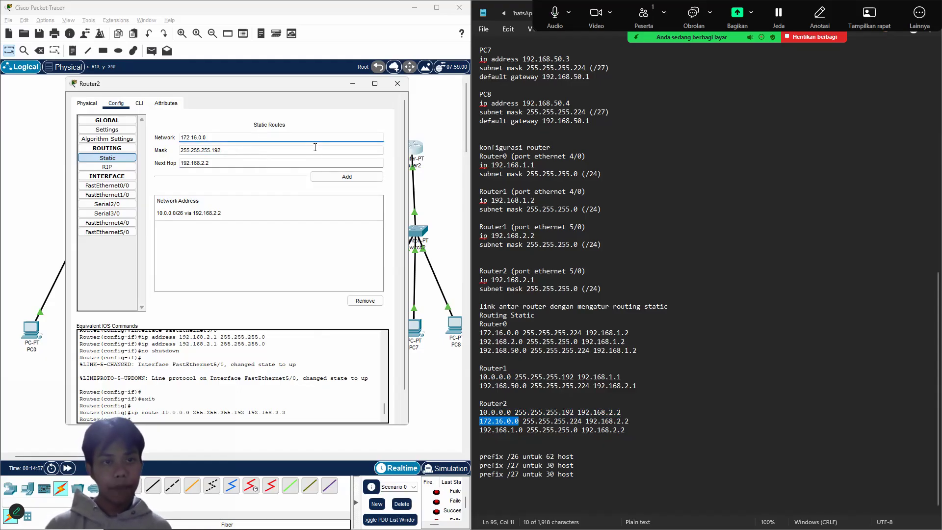
key("BackSpace")
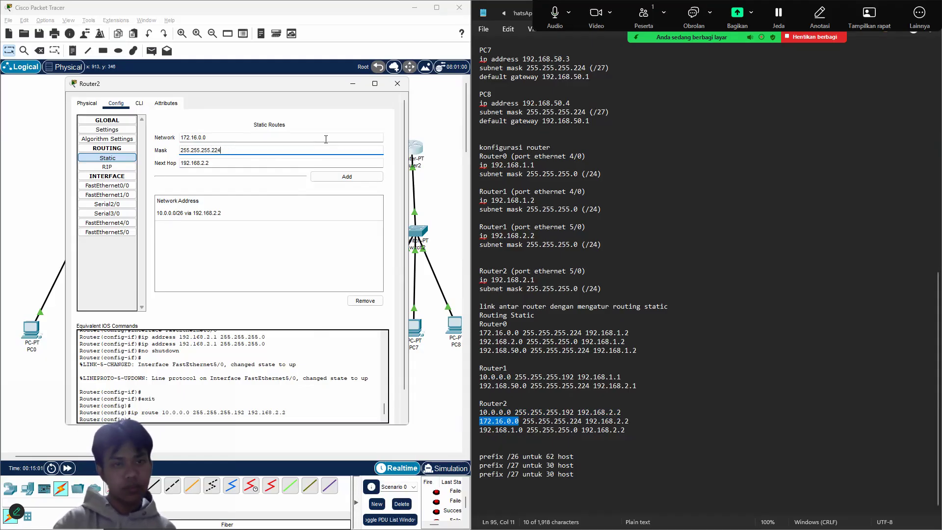
left_click(344, 179)
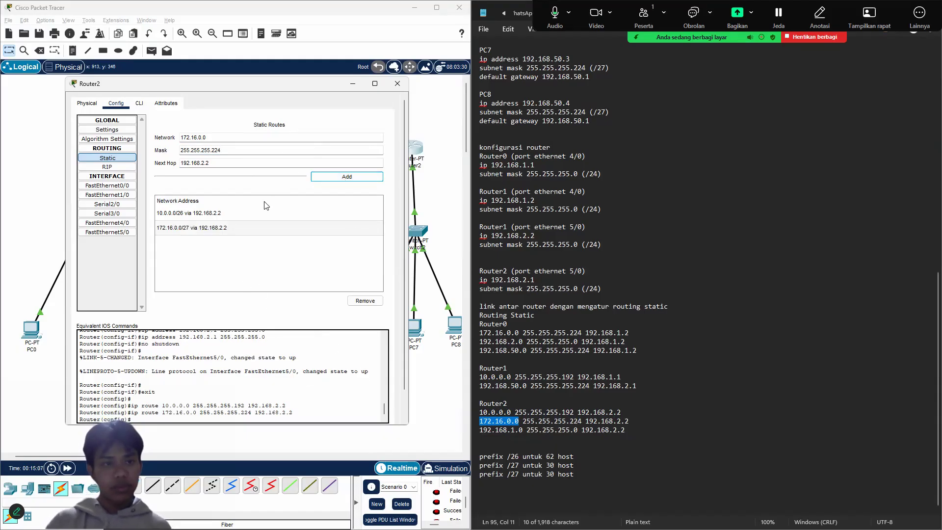
Add a third static route on Router2 for network 192.168.1.0, mask 255.255.255.0, next hop 192.168.2.2, and close its window.
left_click(271, 137)
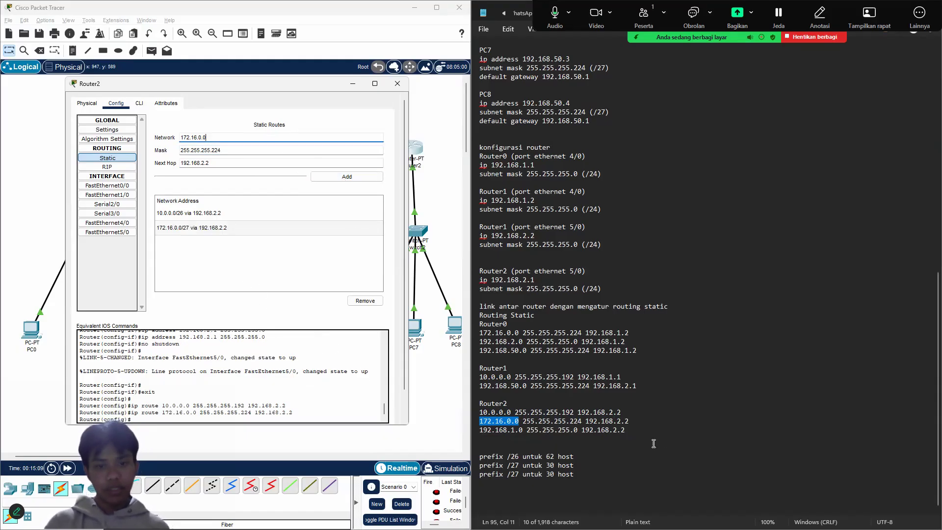
left_click_drag(480, 431, 522, 431)
left_click(211, 139)
double_click(212, 139)
type("192.168.1.0")
left_click(237, 153)
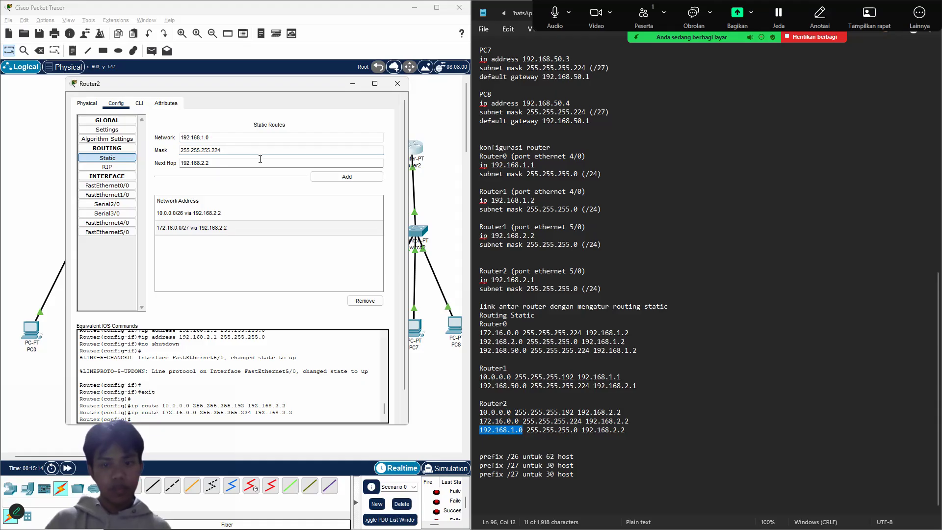
key("BackSpace")
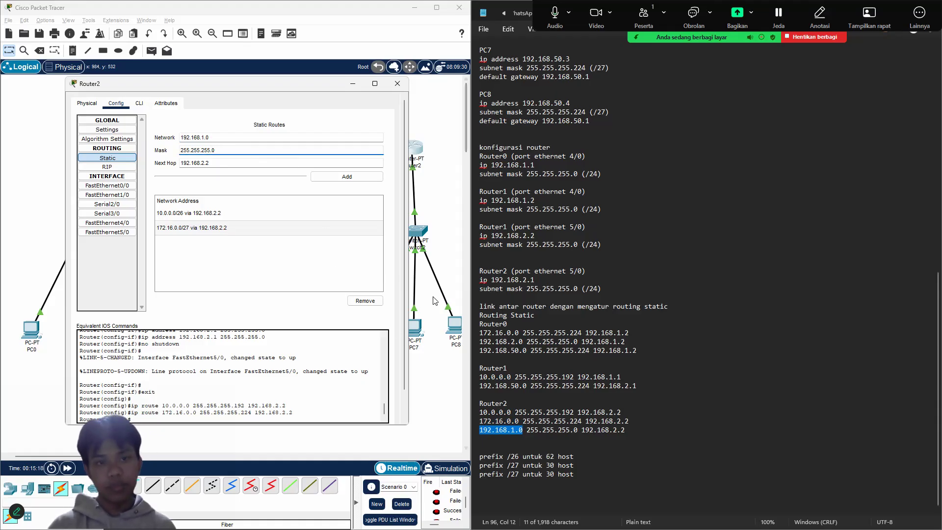
left_click(322, 163)
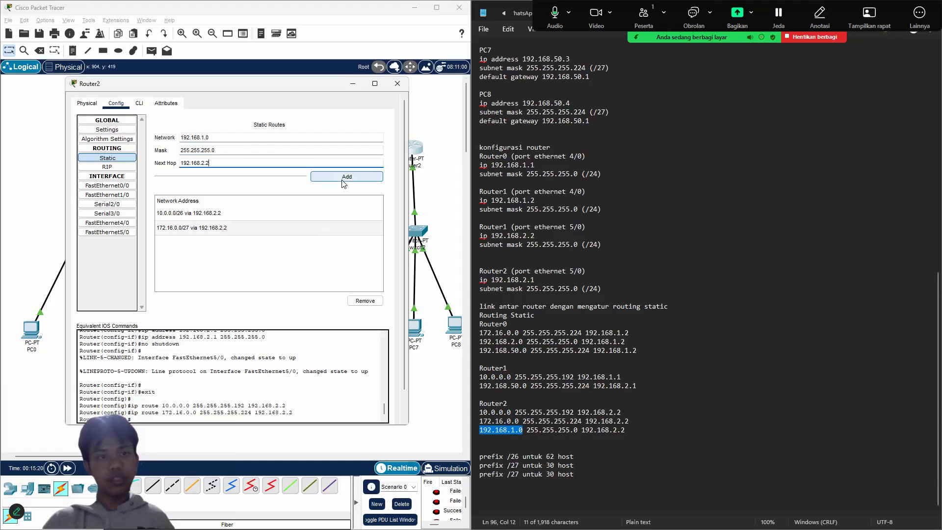
left_click(343, 177)
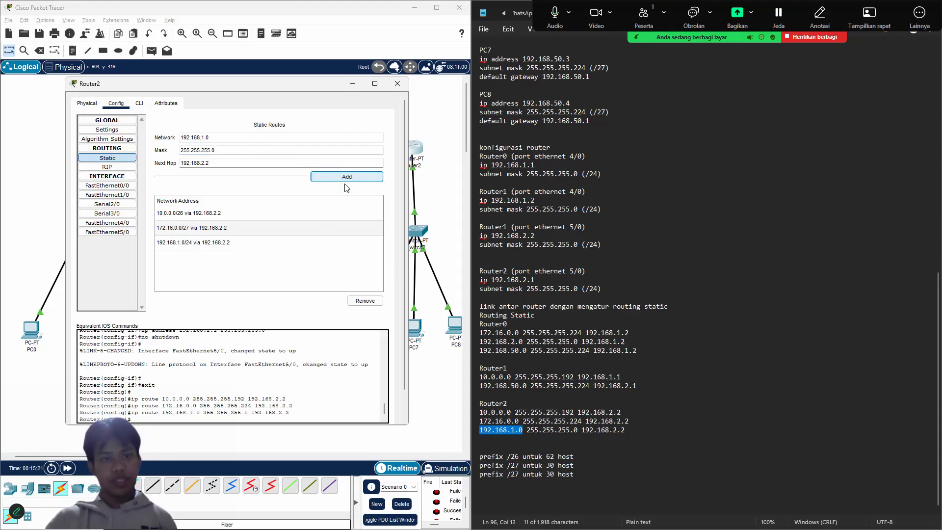
left_click(397, 83)
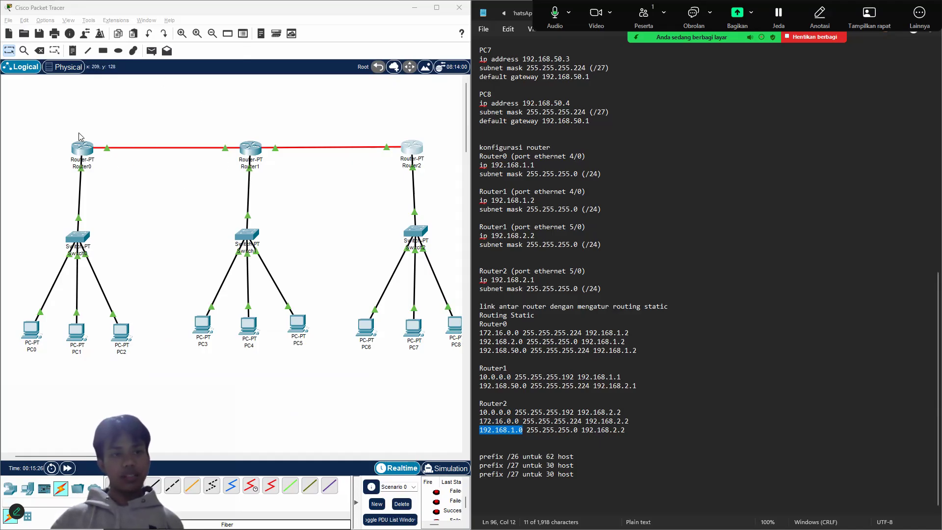
Maximize the network workspace window and send simple PDUs from Router0 to Router1 and from Router0 to Router2.
left_click(437, 9)
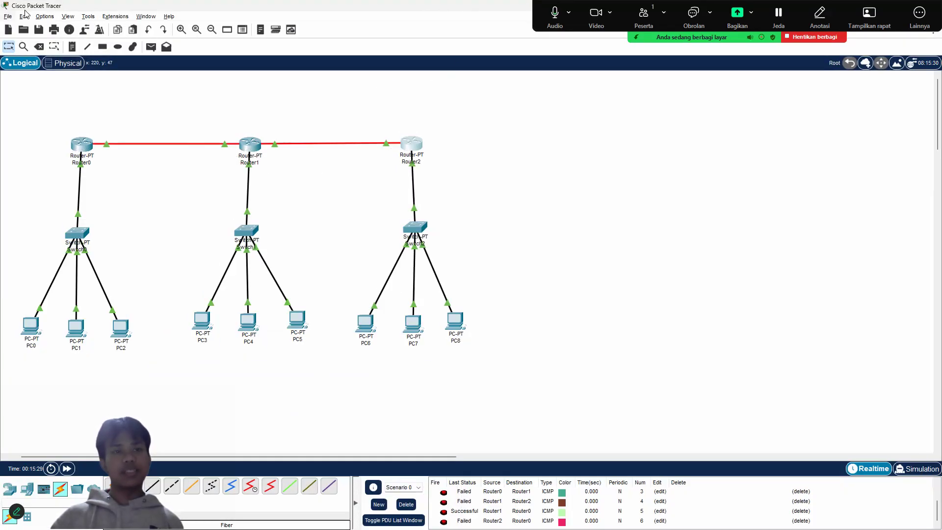
left_click(150, 50)
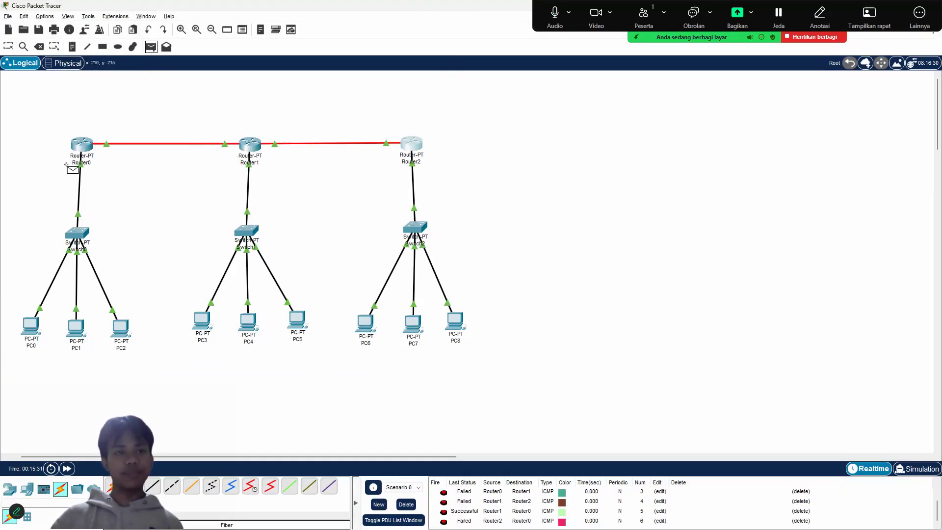
left_click(80, 146)
left_click(252, 146)
scroll(557, 500, "down", 1)
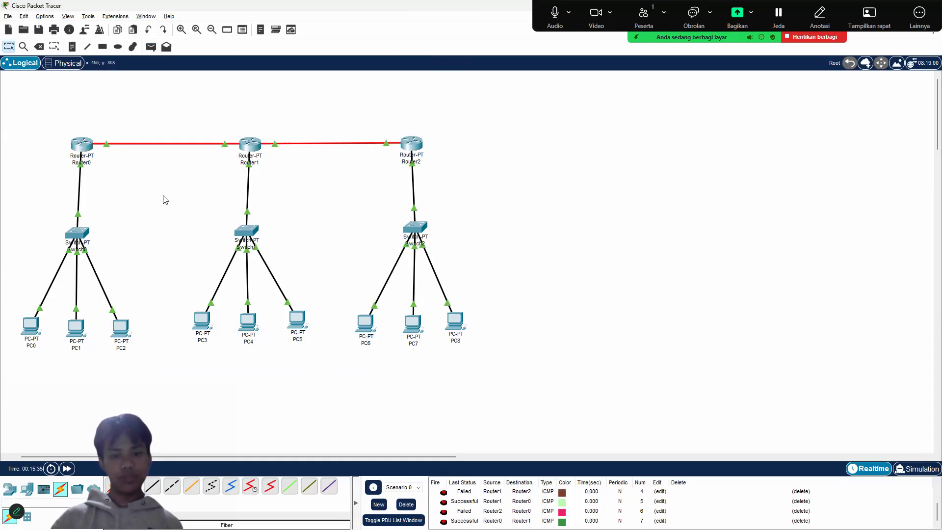
left_click(151, 47)
left_click(81, 144)
left_click(411, 144)
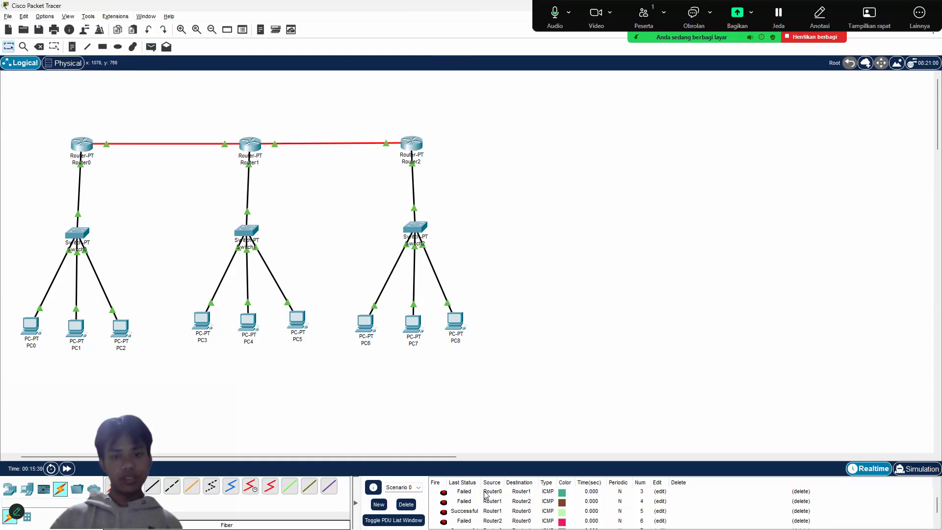
Send simple PDUs from Router1 to Router0 and from Router1 to Router2 to test the static routes.
left_click(150, 47)
left_click(247, 147)
left_click(81, 144)
left_click(151, 47)
left_click(250, 145)
left_click(411, 144)
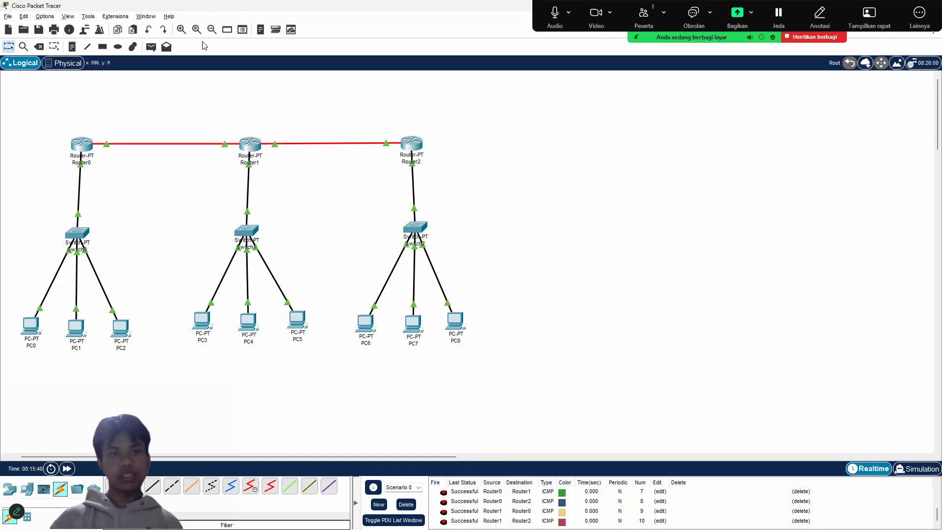
Send simple PDUs from Router2 to Router1 and from Router2 to Router0.
left_click(151, 47)
left_click(411, 143)
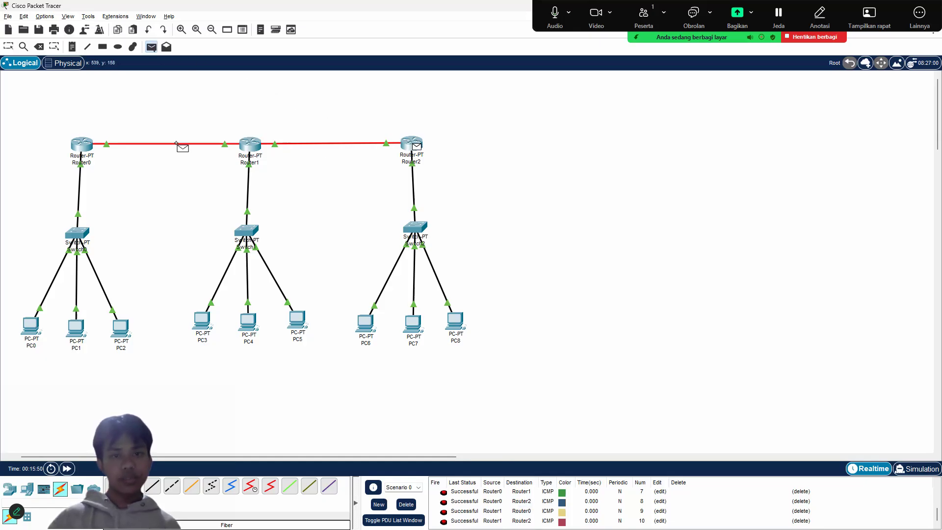
left_click(250, 145)
left_click(151, 47)
left_click(411, 144)
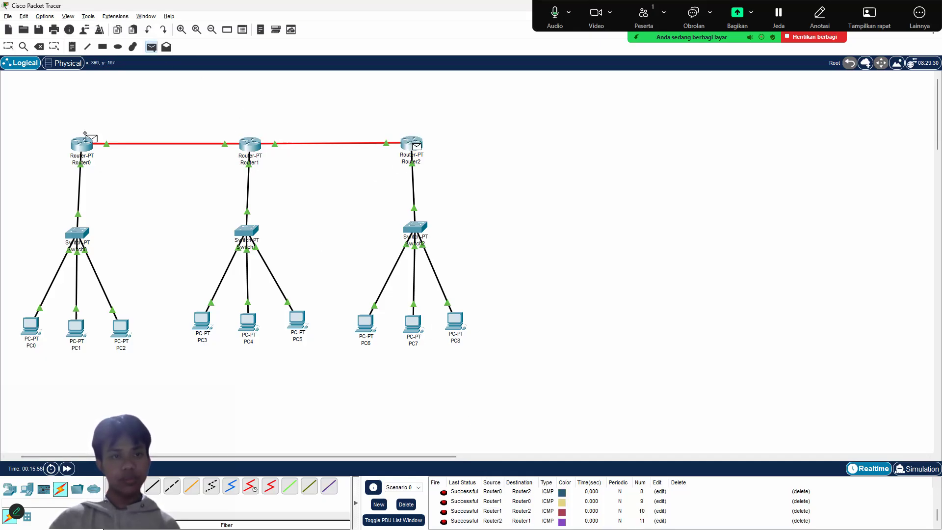
left_click(82, 143)
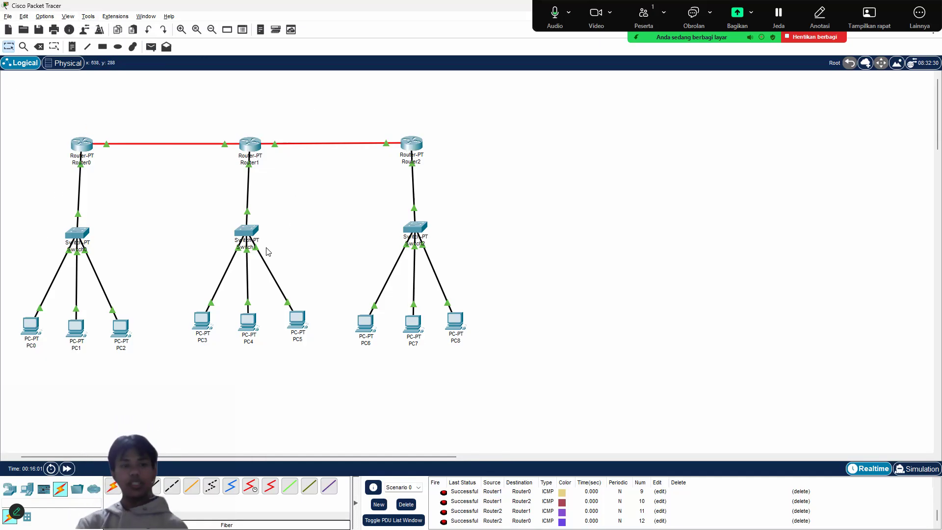
Test the first two LANs by sending simple PDUs from PC0 to PC4 and from PC1 to PC5.
mouse_move(230, 268)
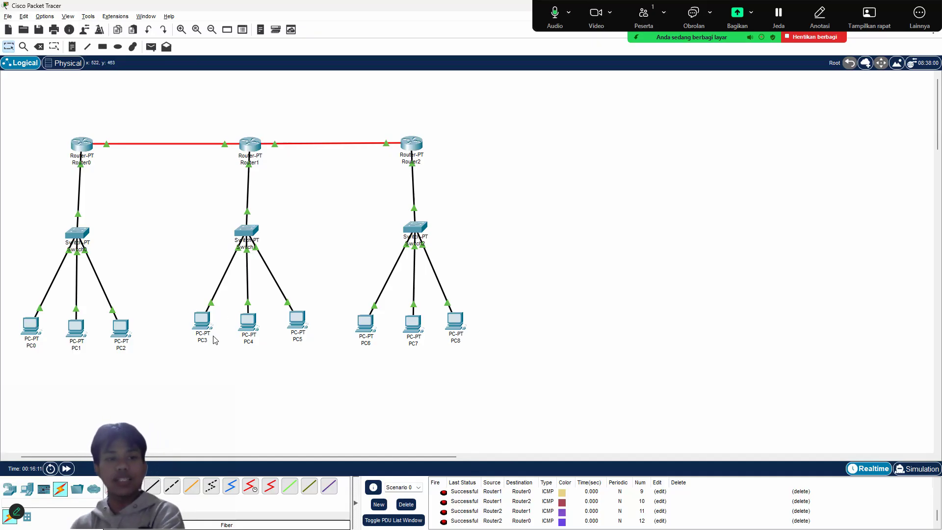
left_click(151, 46)
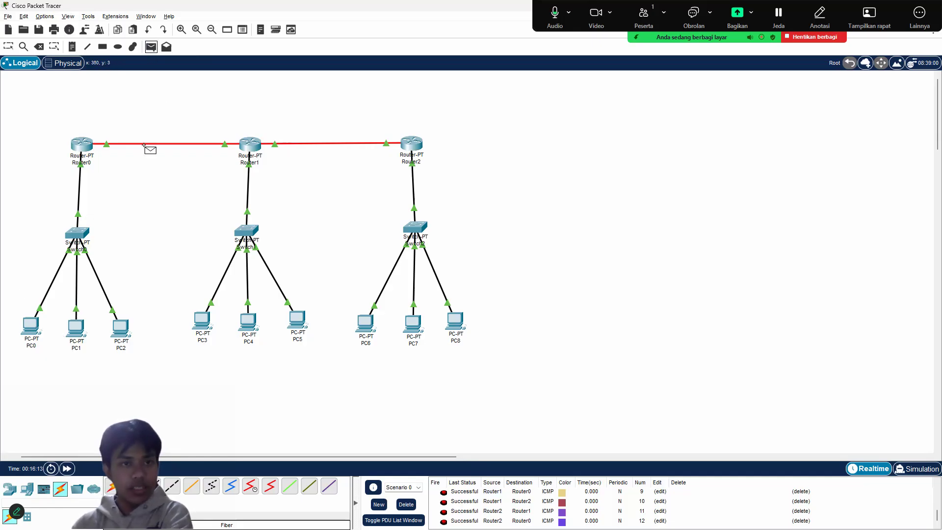
left_click(30, 328)
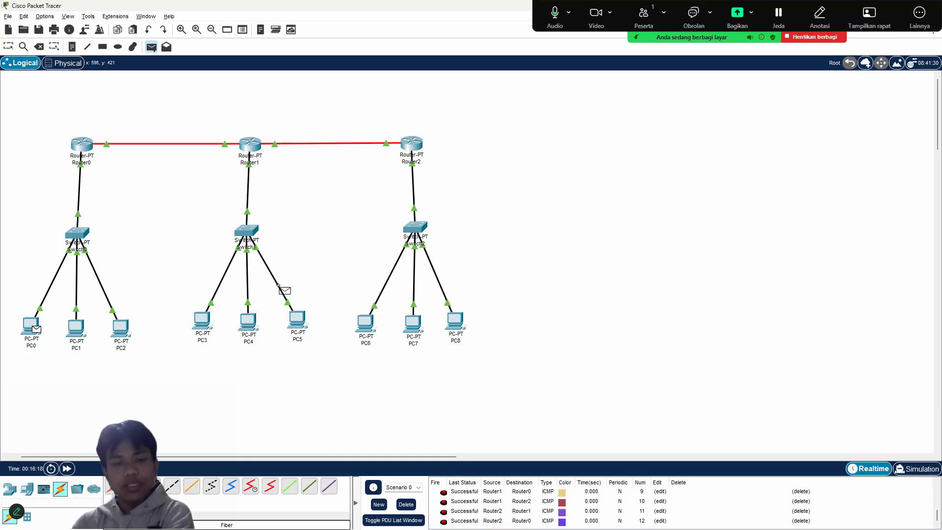
left_click(248, 321)
scroll(508, 505, "down", 3)
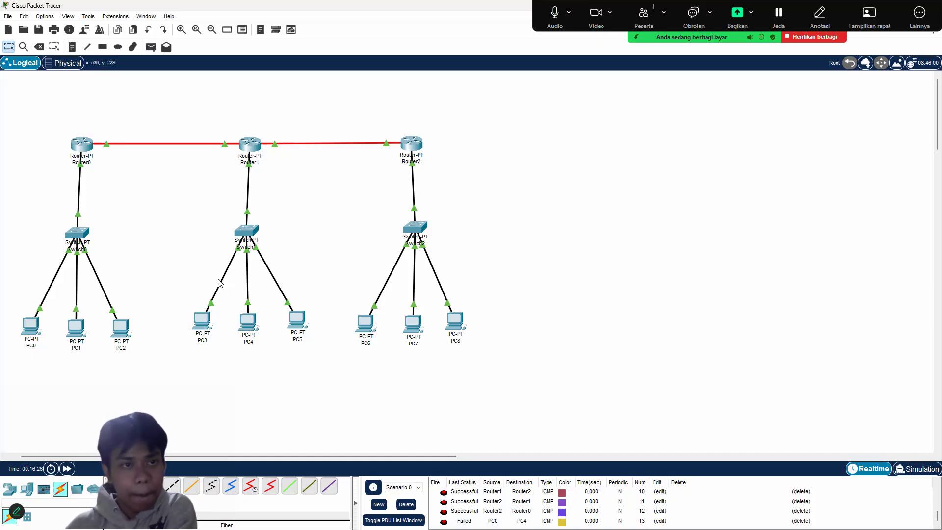
left_click(151, 47)
left_click(76, 326)
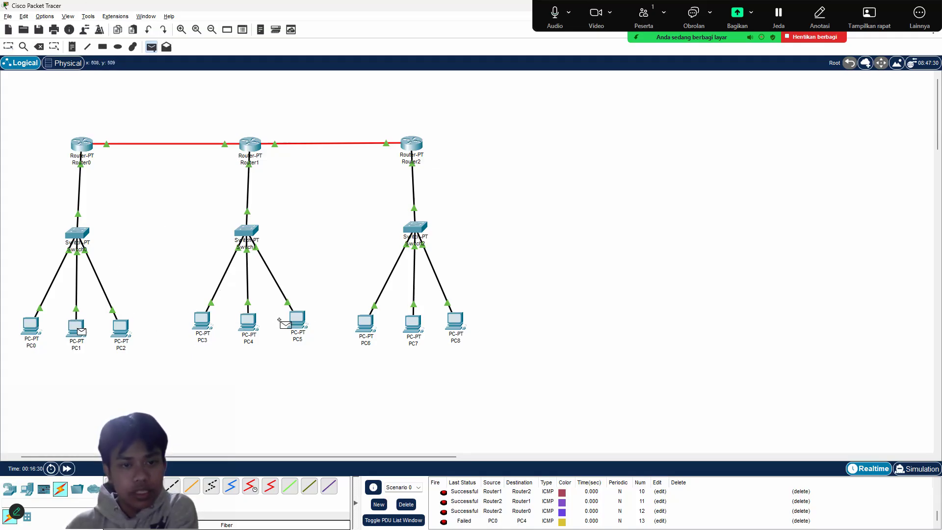
left_click(299, 320)
scroll(514, 505, "down", 2)
scroll(514, 505, "down", 2)
Send a simple PDU from PC2 to PC3 and check its status in the PDU list.
left_click(151, 47)
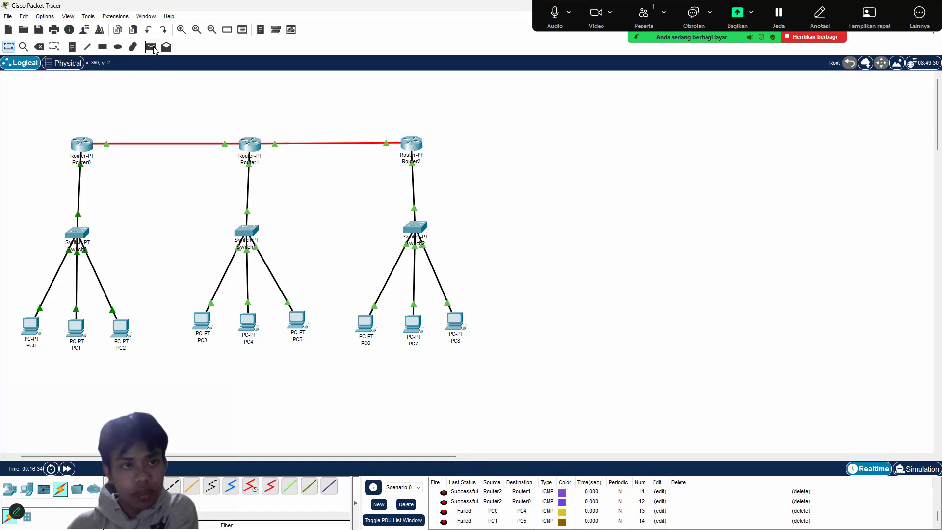
left_click(121, 324)
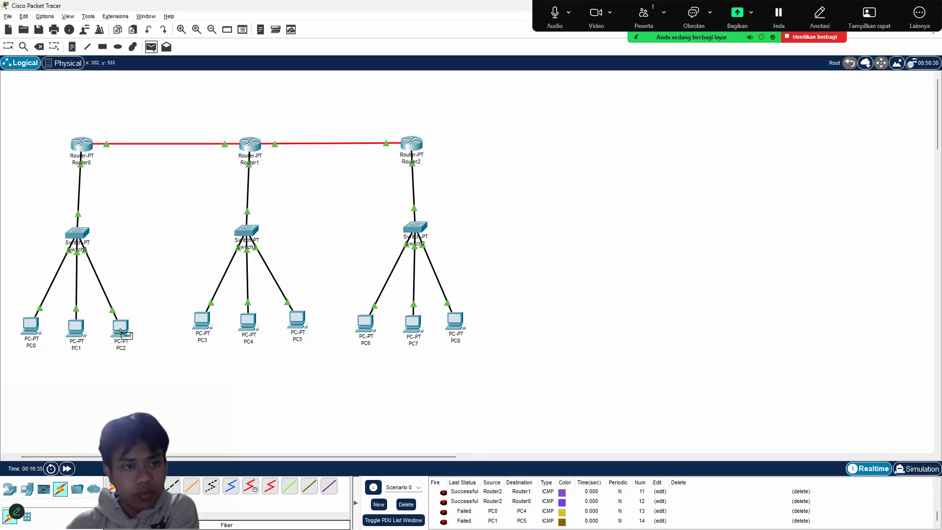
left_click(203, 319)
scroll(518, 500, "down", 4)
Send simple PDUs from PC0 to PC6 and from PC0 to PC8 to test reaching the third LAN.
left_click(151, 46)
left_click(31, 325)
left_click(363, 322)
scroll(456, 501, "down", 3)
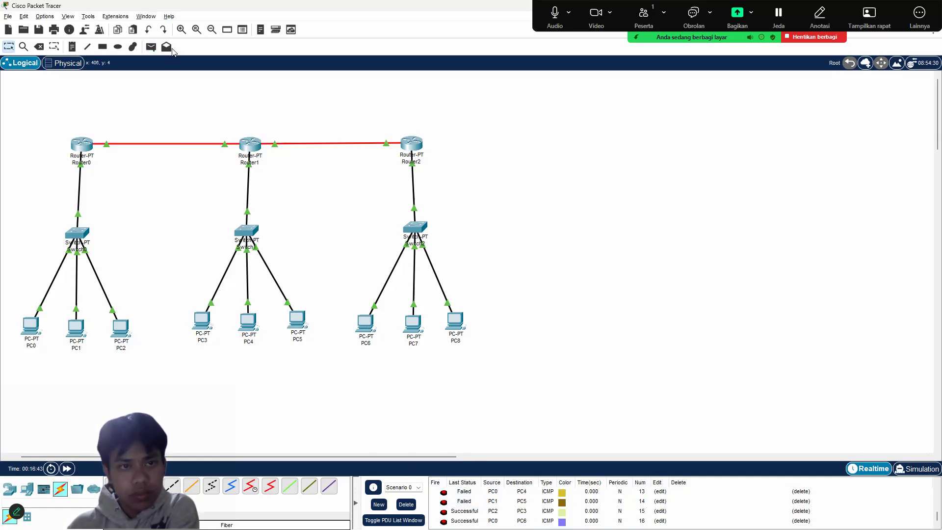
left_click(150, 49)
left_click(30, 325)
left_click(455, 322)
scroll(482, 504, "down", 5)
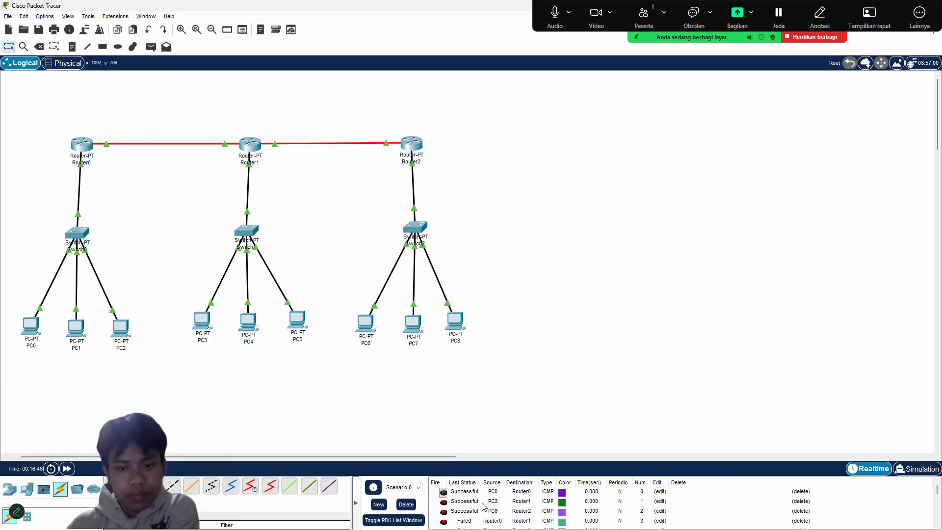
Send a simple PDU from PC1 to PC7 and check its status in the PDU list.
left_click(151, 47)
left_click(76, 328)
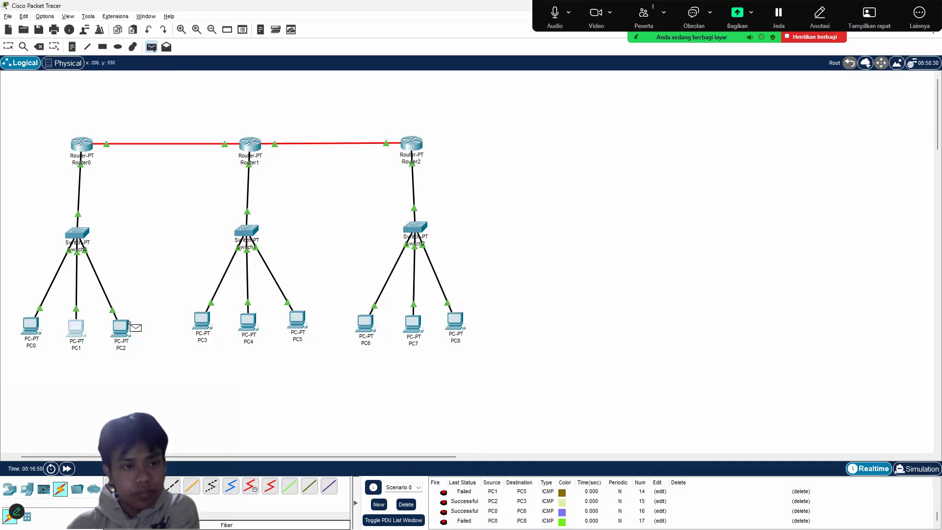
left_click(413, 324)
scroll(496, 488, "down", 1)
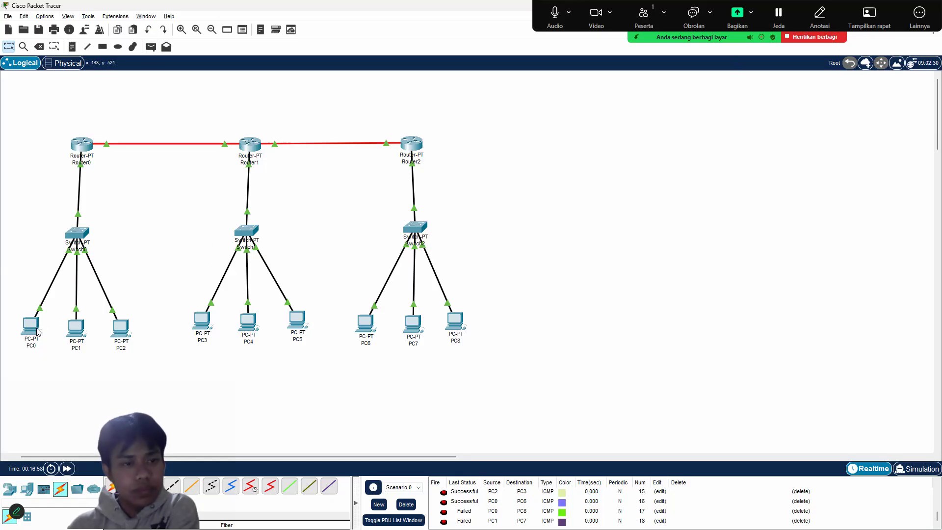
Check the address, subnet mask and default gateway in the IP configurations of PC0 and PC1.
left_click(37, 332)
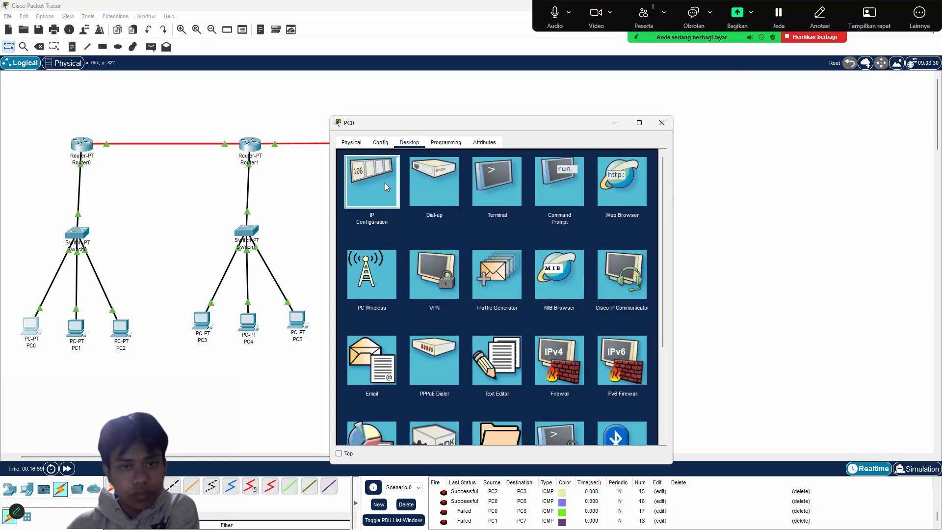
left_click(385, 186)
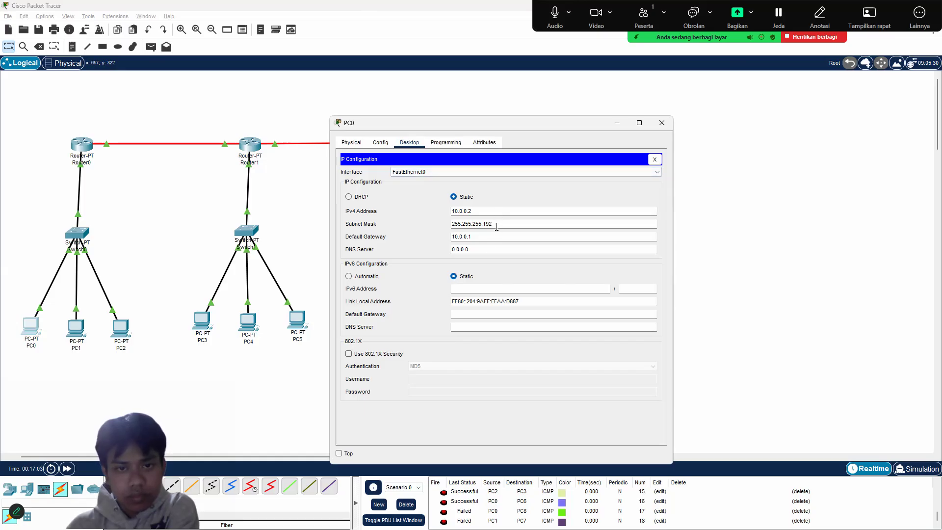
left_click(662, 122)
left_click(76, 328)
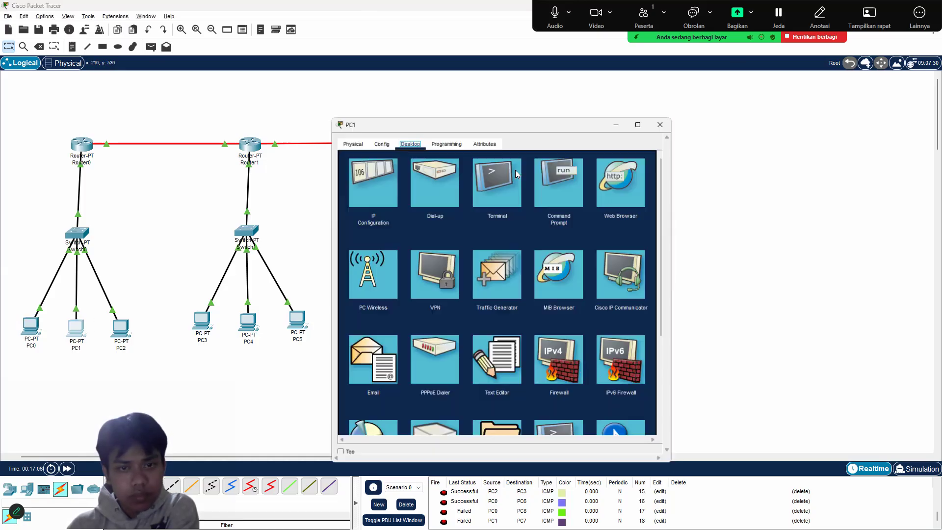
left_click(374, 185)
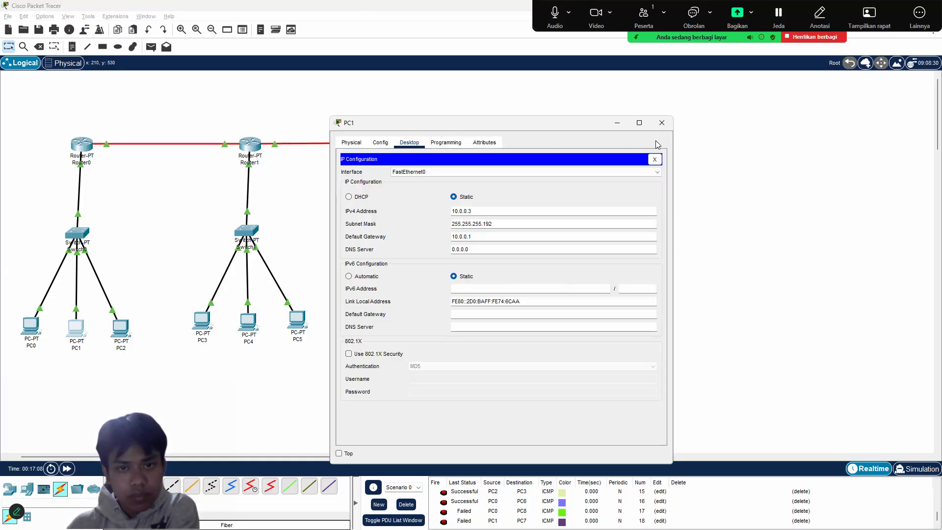
left_click(661, 126)
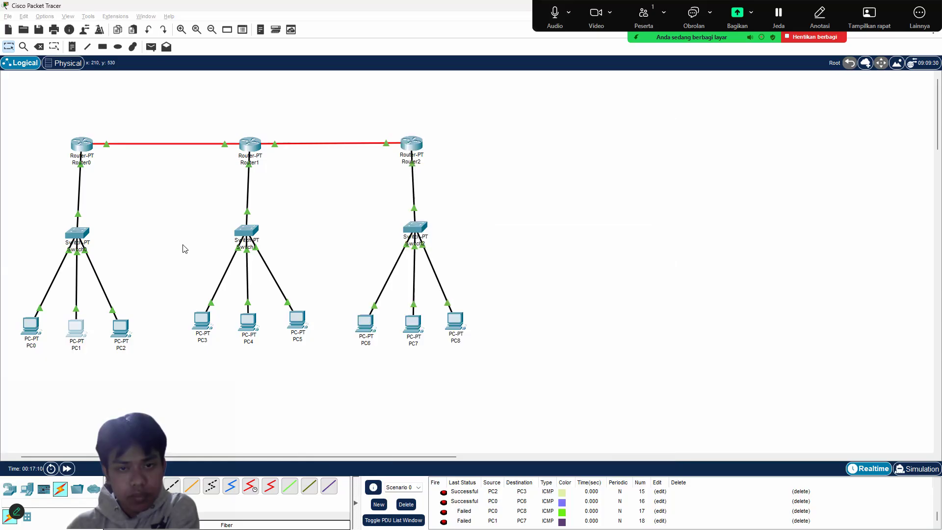
left_click(38, 328)
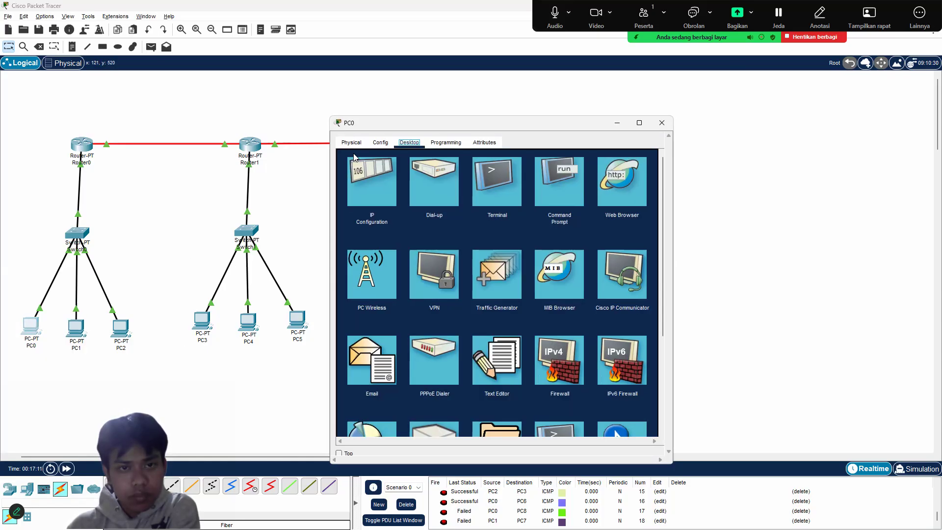
left_click(662, 122)
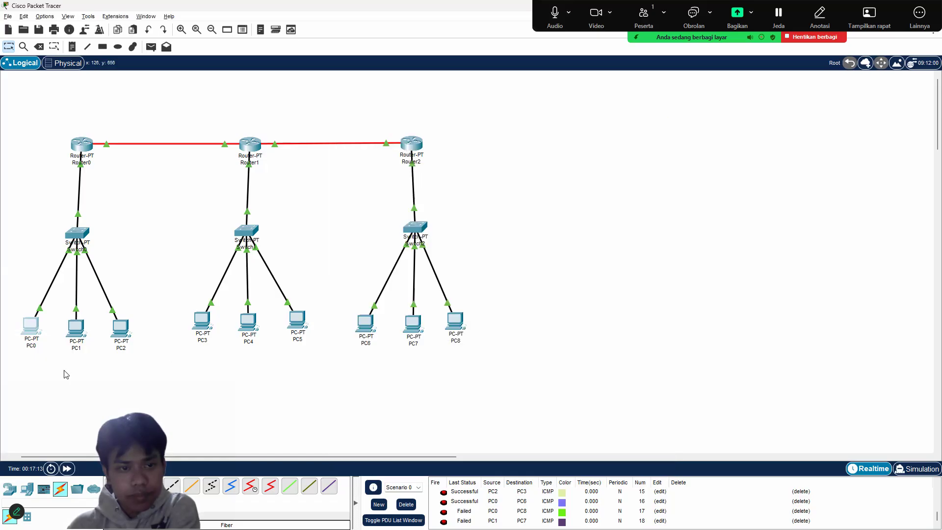
Check the address, subnet mask and default gateway in the IP configurations of PC2 and PC3.
left_click(128, 326)
left_click(374, 182)
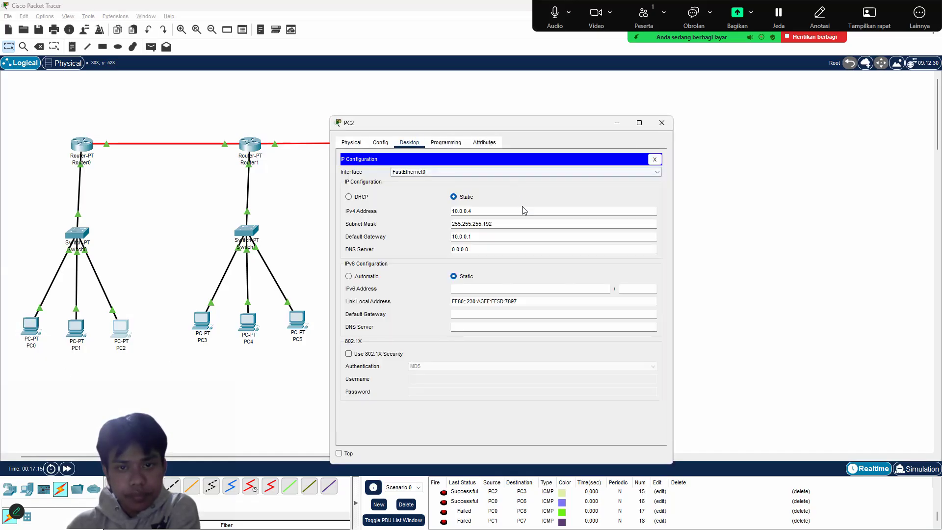
left_click(662, 122)
left_click(202, 322)
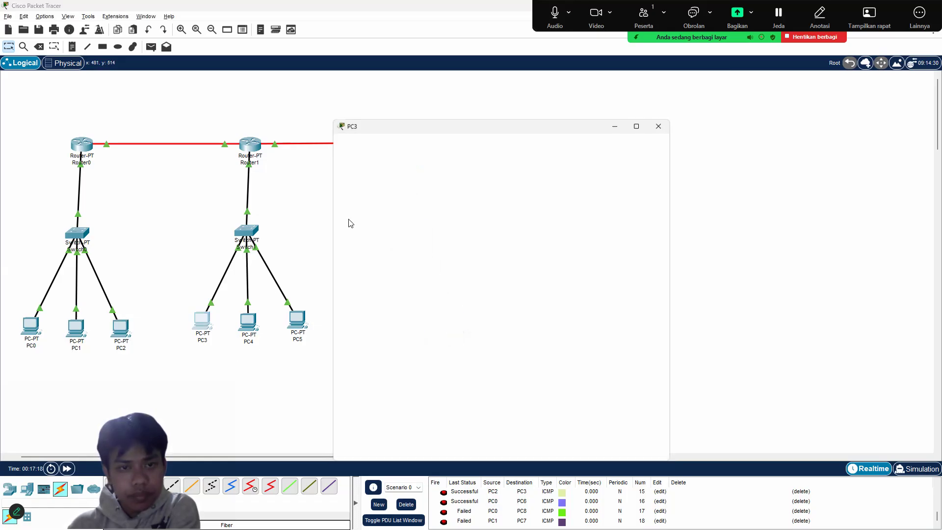
left_click(375, 183)
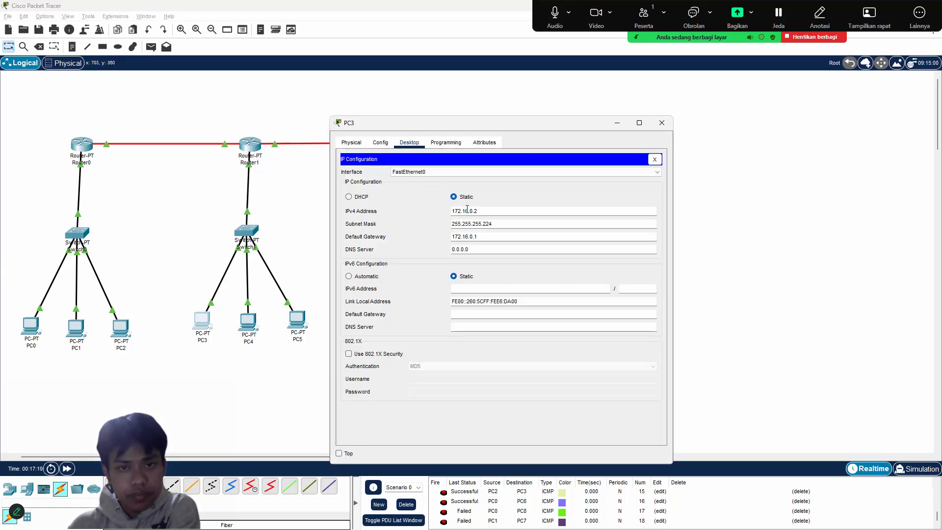
left_click(662, 123)
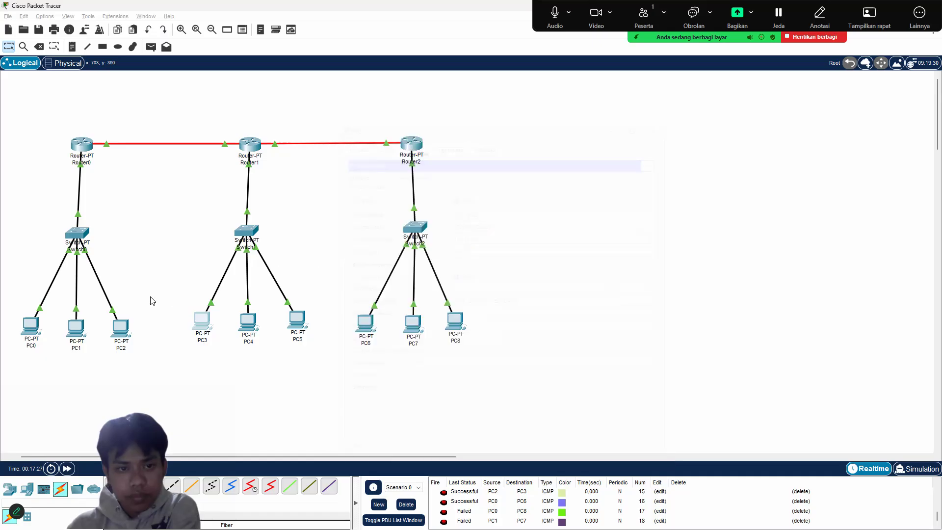
Correct PC4's default gateway to 172.16.0.1 in its IP configuration and close its window.
left_click(248, 321)
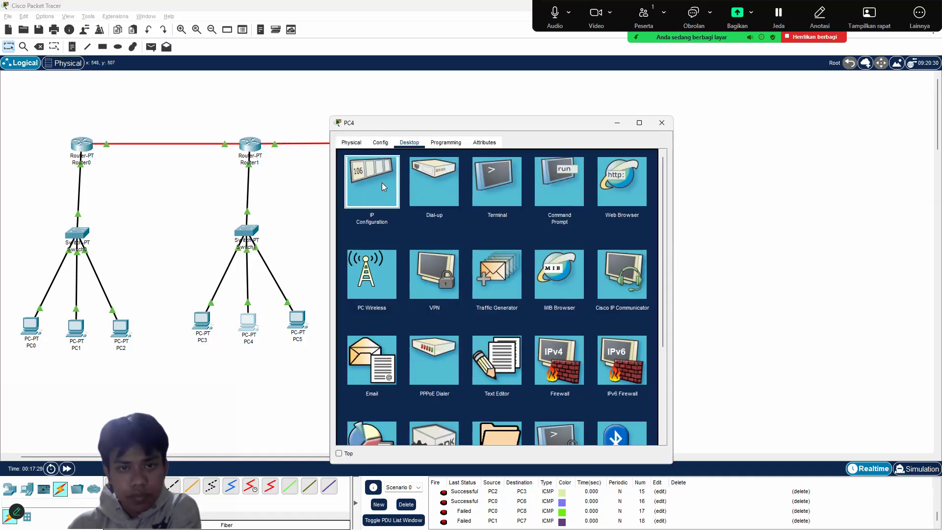
left_click(374, 181)
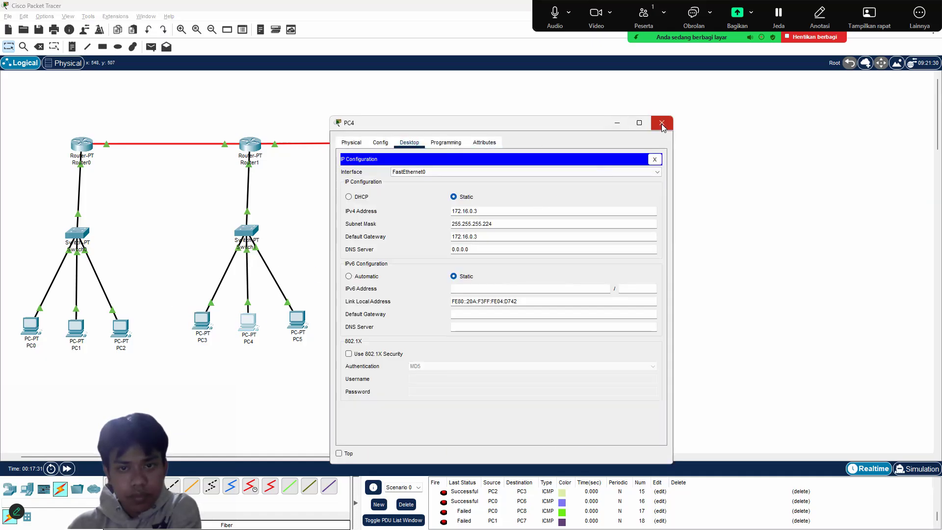
left_click(499, 235)
key("BackSpace")
type("1")
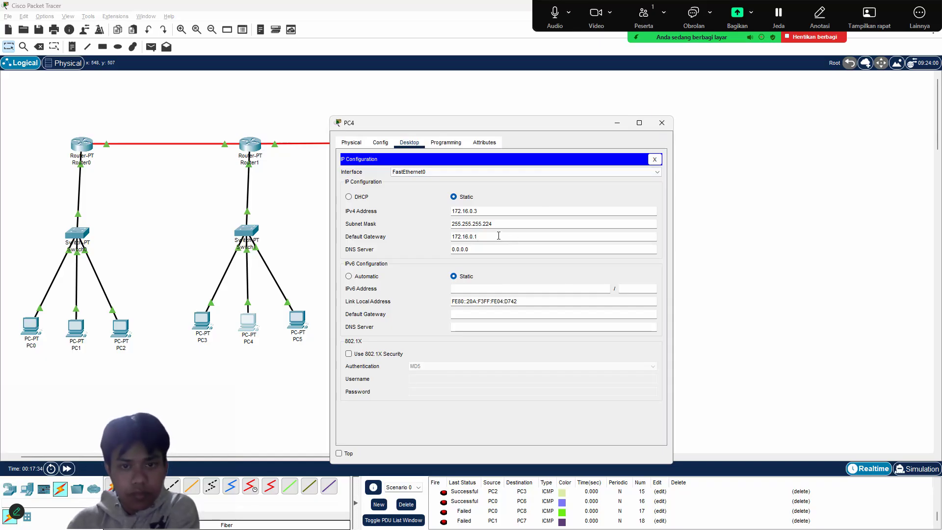
left_click(661, 123)
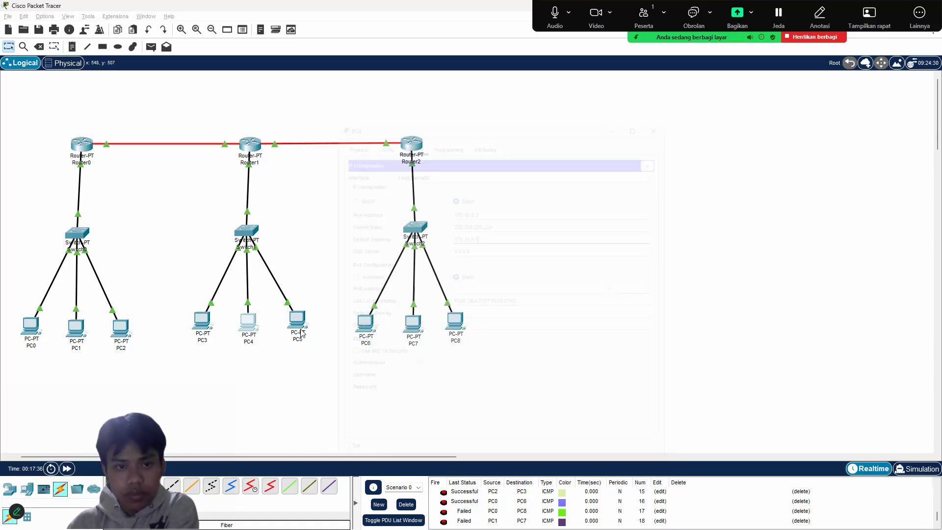
Check the address, subnet mask and default gateway in the IP configurations of PC5, PC4 and PC3.
left_click(297, 320)
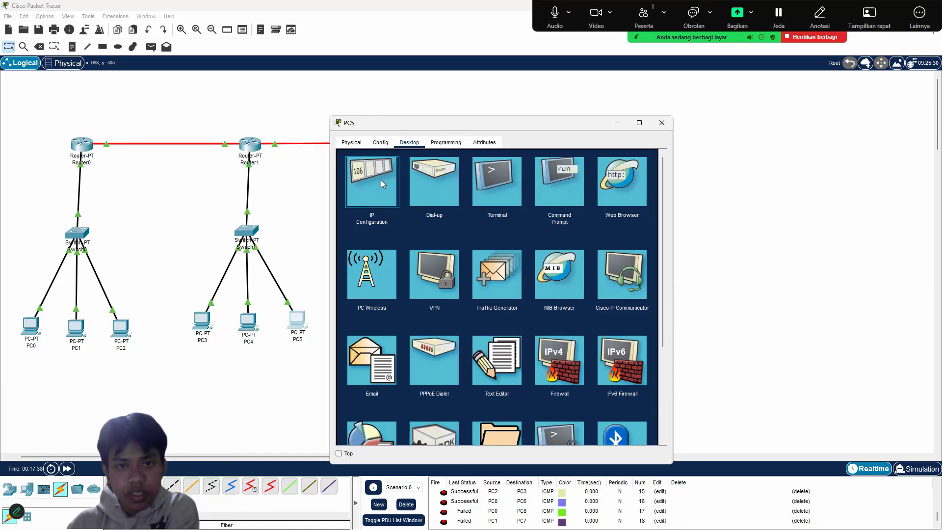
left_click(374, 184)
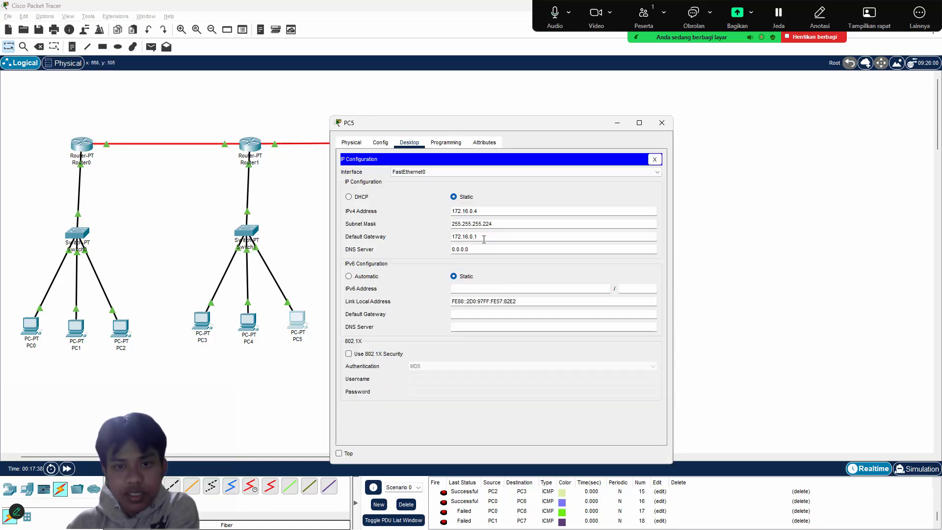
left_click(661, 123)
left_click(247, 321)
left_click(373, 180)
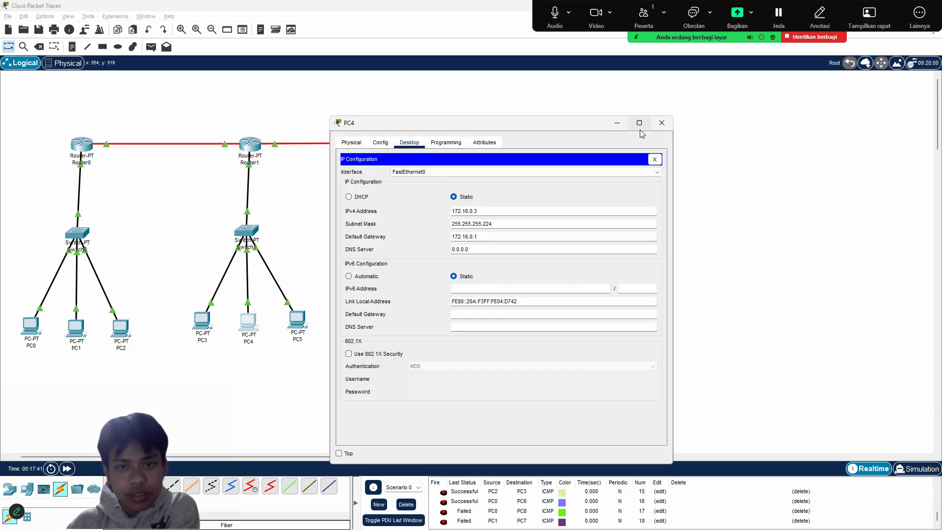
left_click(201, 321)
left_click(373, 181)
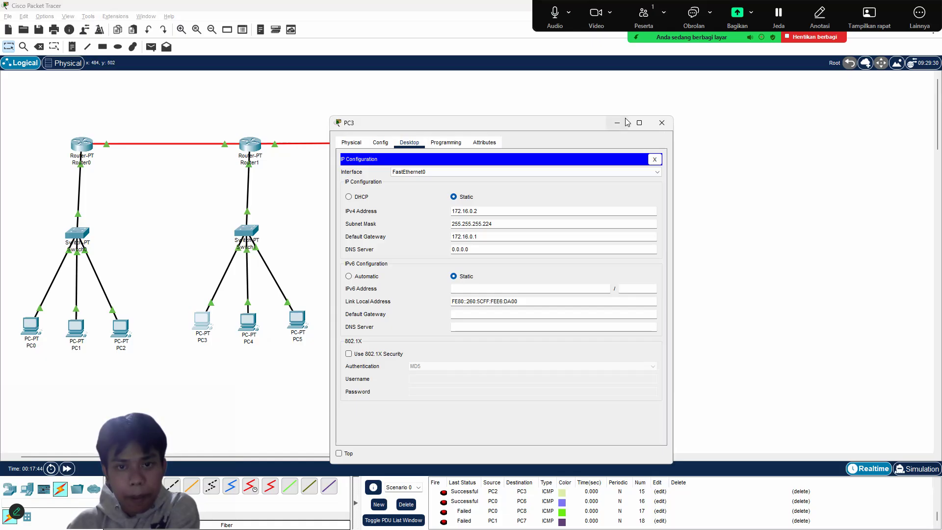
left_click(661, 122)
Check the address, subnet mask and default gateway in the IP configurations of PC6, PC7 and PC8.
left_click(365, 323)
left_click(373, 180)
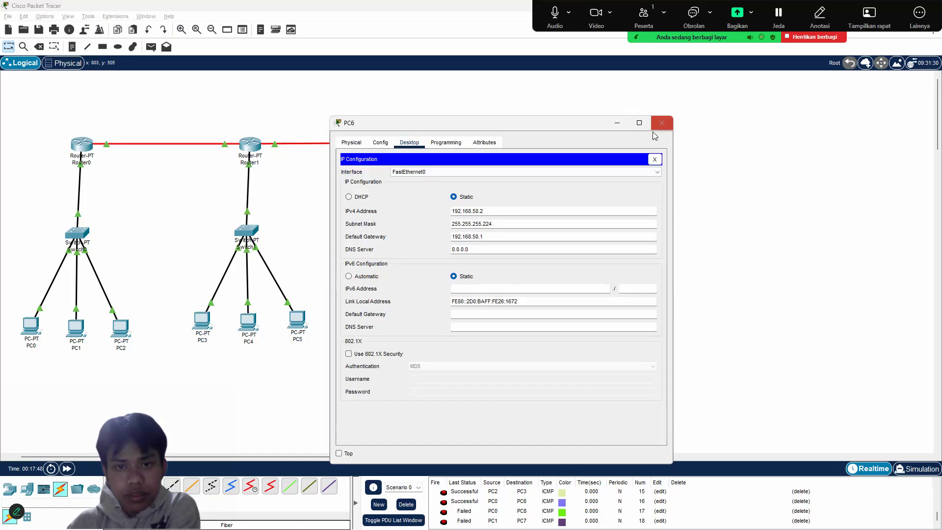
left_click(661, 123)
left_click(420, 327)
left_click(374, 179)
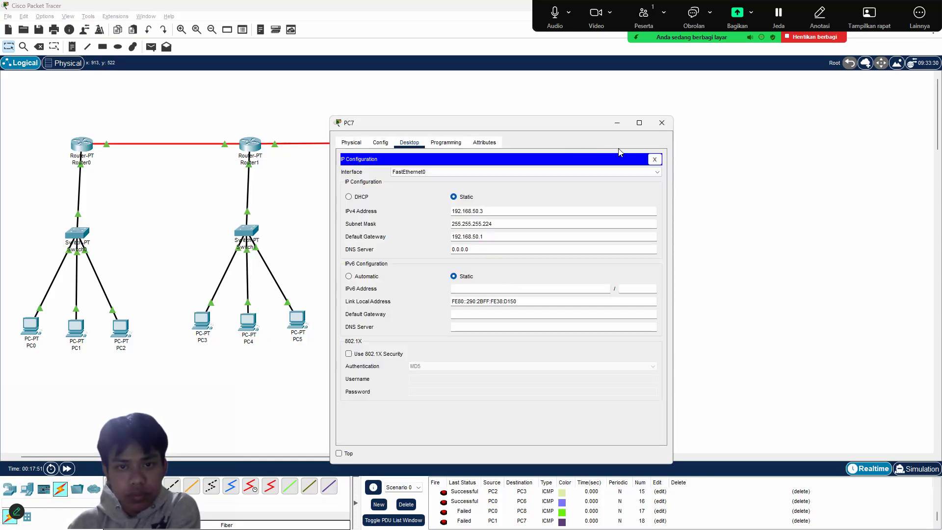
left_click(662, 123)
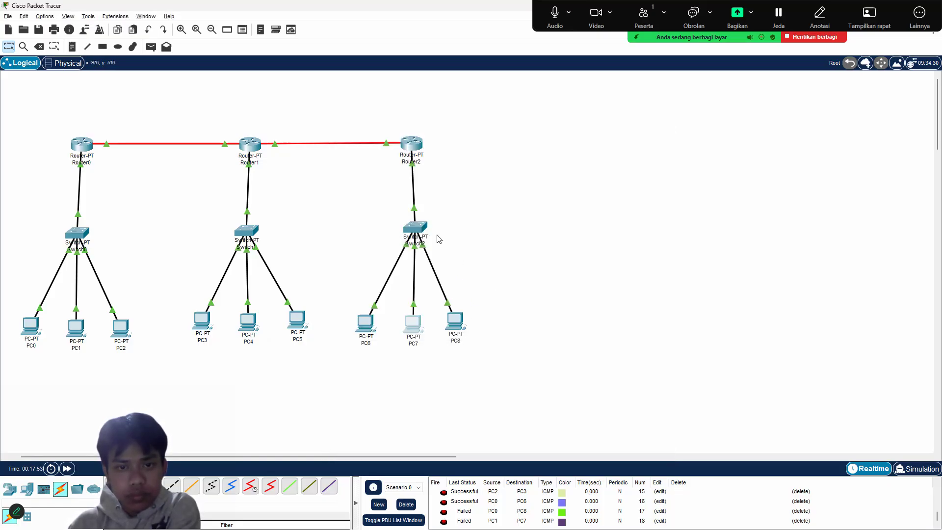
left_click(456, 321)
left_click(374, 179)
left_click(662, 122)
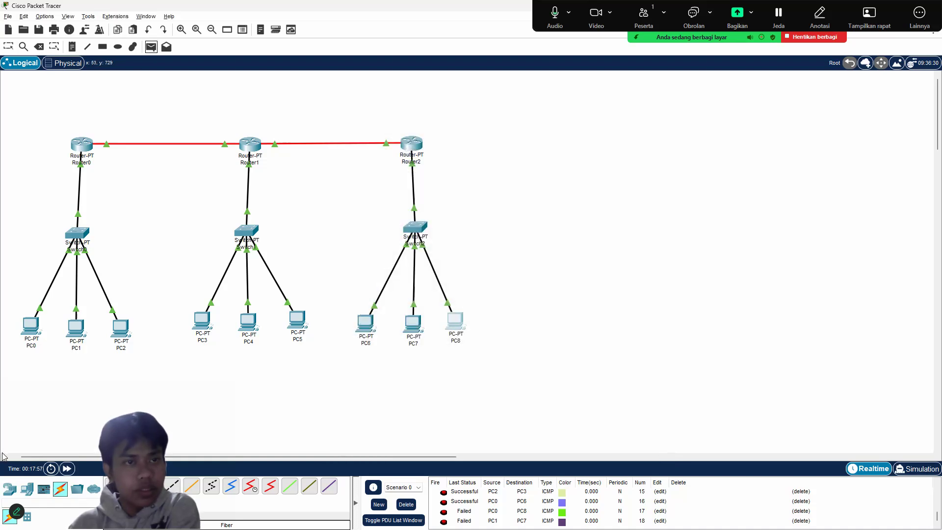
Send simple PDUs from PC0 to PC3 and from PC0 to PC7.
left_click(30, 324)
left_click(203, 322)
left_click(151, 47)
left_click(30, 325)
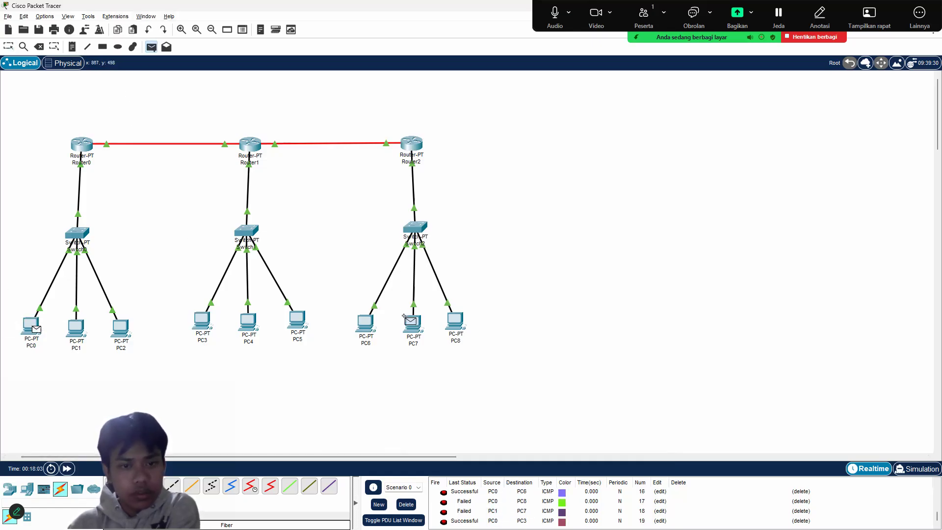
left_click(411, 322)
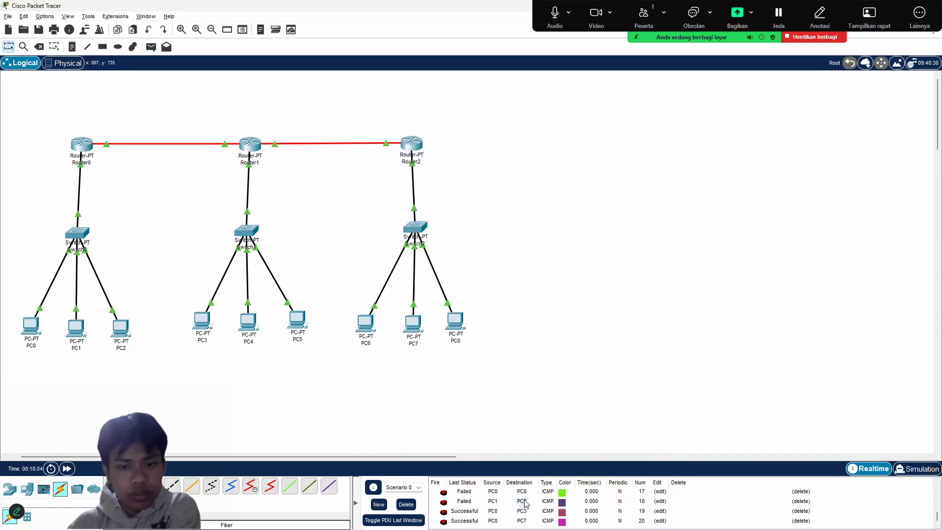
Send simple PDUs from PC3 to PC2 and from PC6 to PC5, and check their status in the PDU list.
left_click(149, 46)
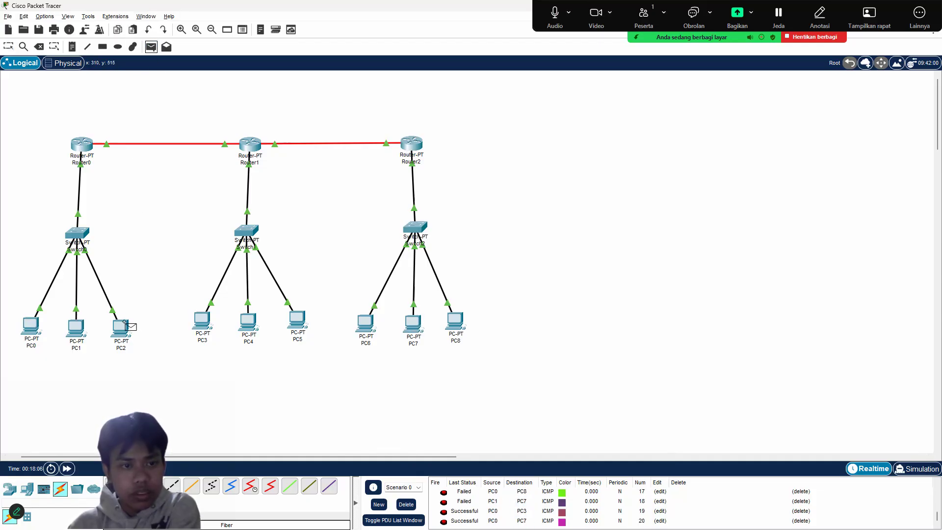
left_click(200, 317)
left_click(123, 331)
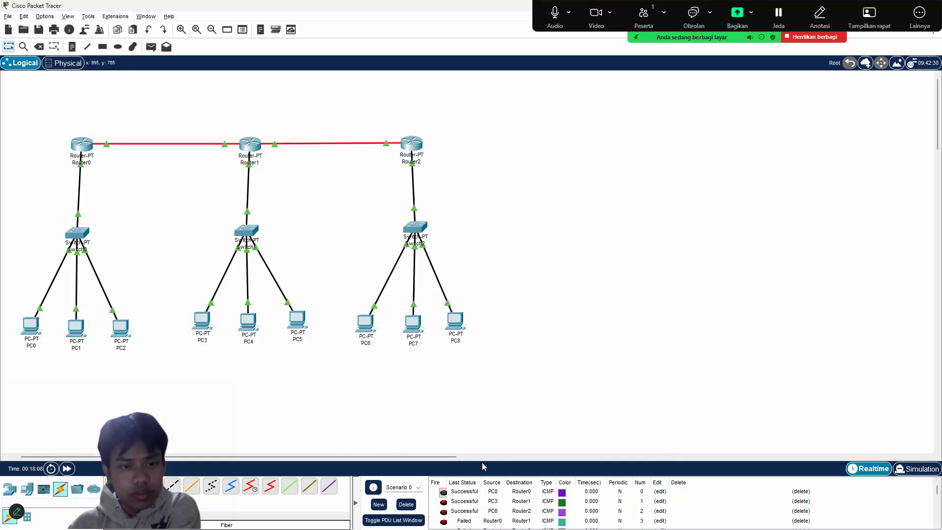
scroll(492, 500, "up", 6)
scroll(492, 500, "down", 6)
Send simple PDUs from PC3 to PC7 and from PC2 to PC8, and check their status in the PDU list.
left_click(151, 46)
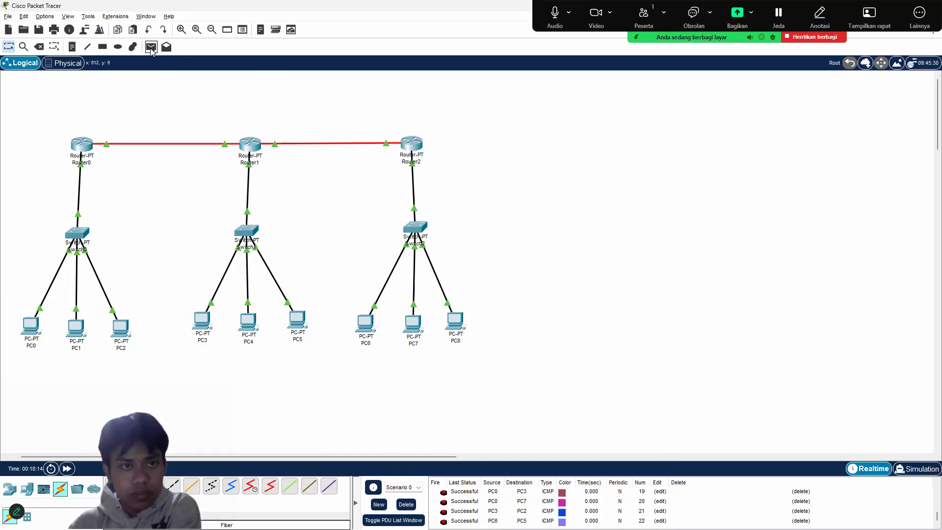
left_click(203, 322)
left_click(413, 328)
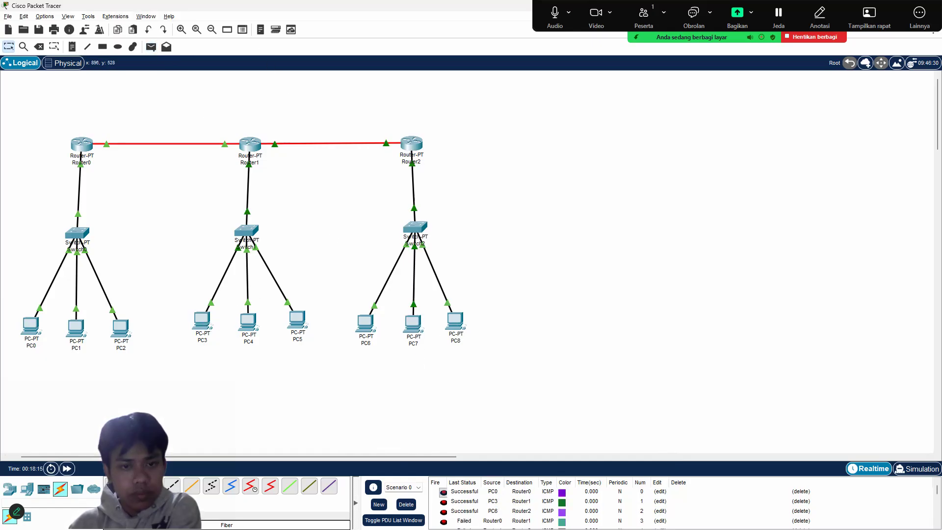
left_click(151, 47)
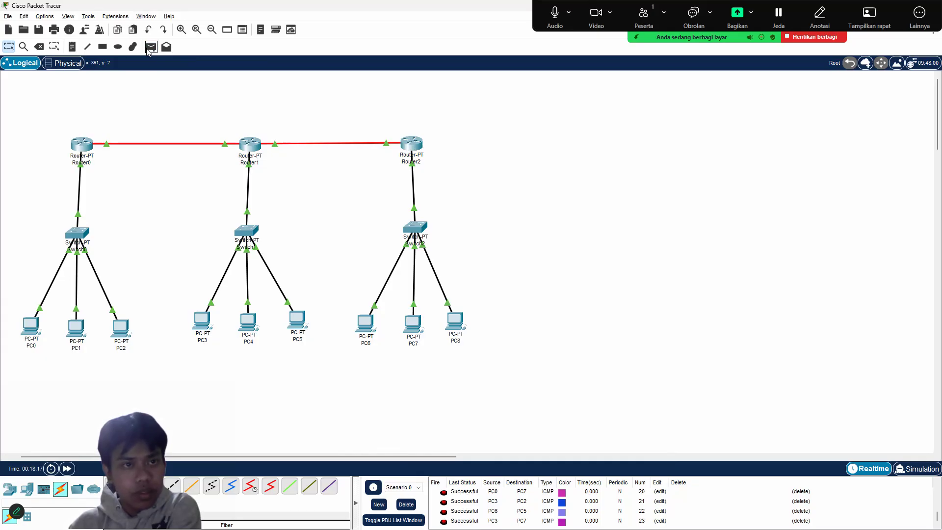
left_click(120, 327)
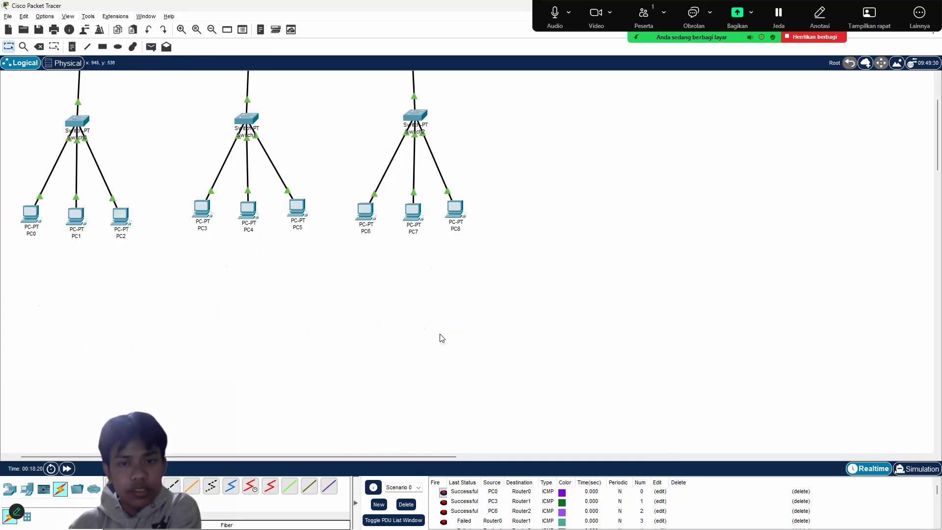
scroll(444, 336, "down", 5)
scroll(443, 336, "up", 5)
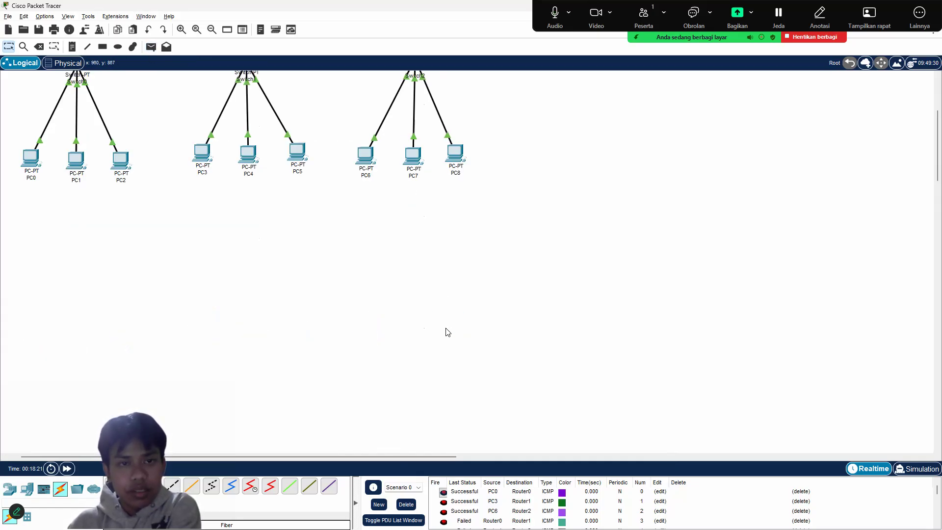
scroll(484, 510, "down", 7)
scroll(484, 510, "down", 1)
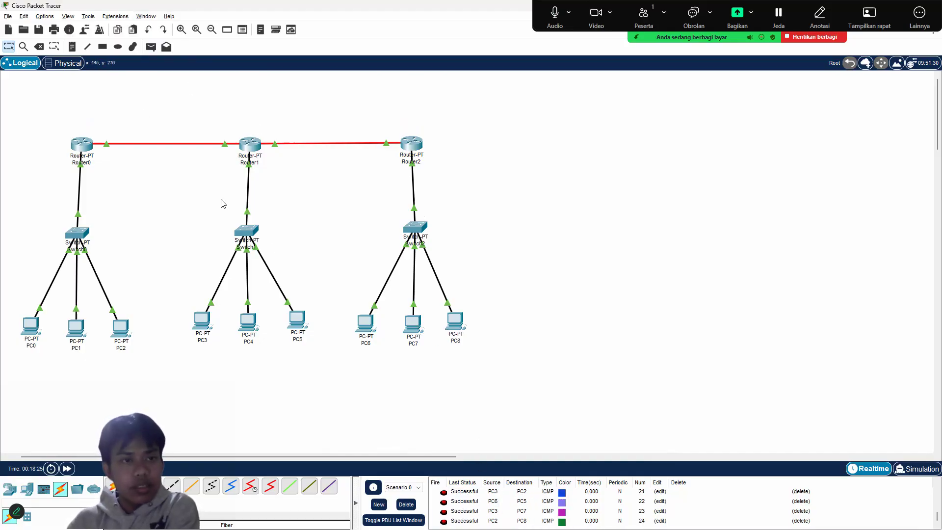
left_click_drag(186, 459, 173, 459)
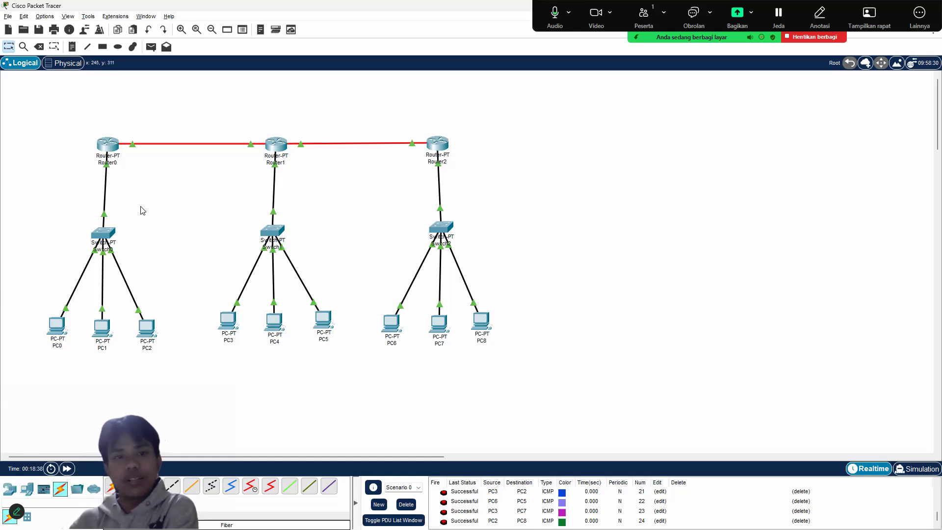
left_click(109, 146)
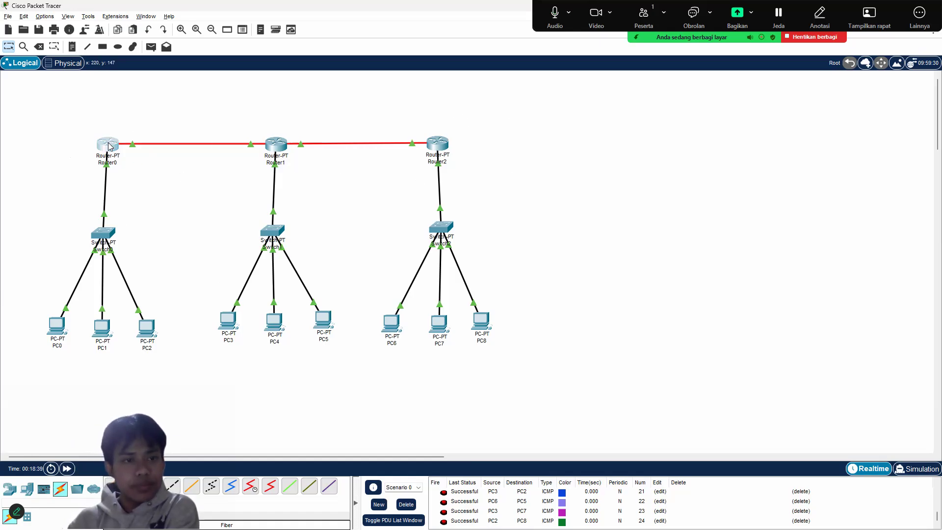
left_click(663, 123)
left_click(64, 325)
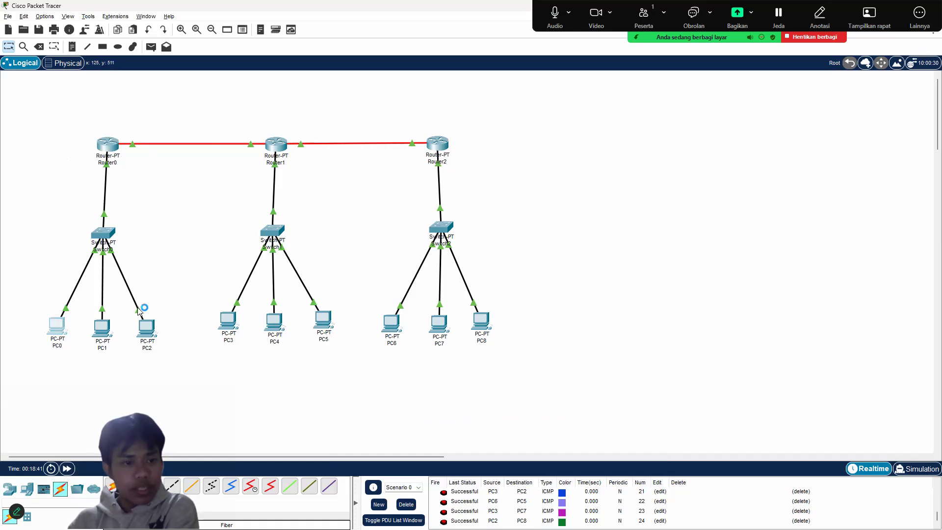
left_click(661, 123)
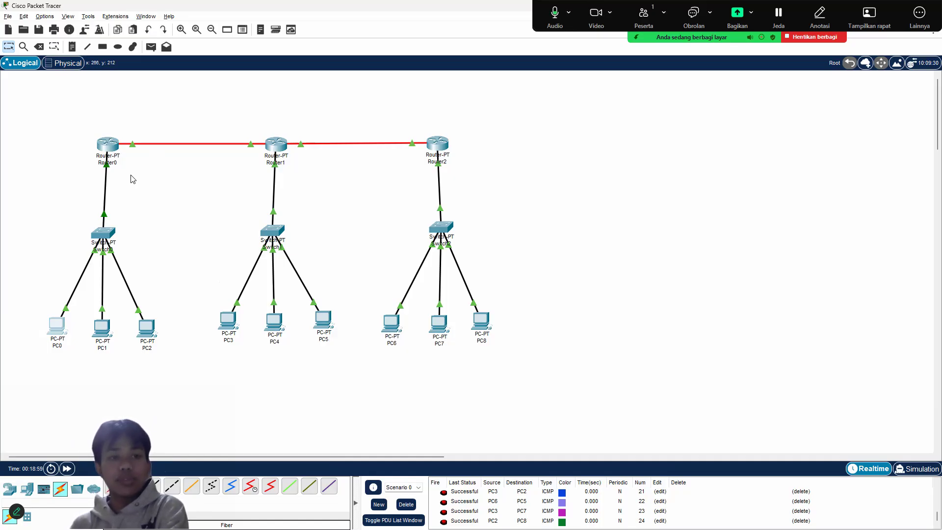
Review the IPv4 address, subnet mask and default gateway in PC0's IP configuration and close its window.
left_click(58, 326)
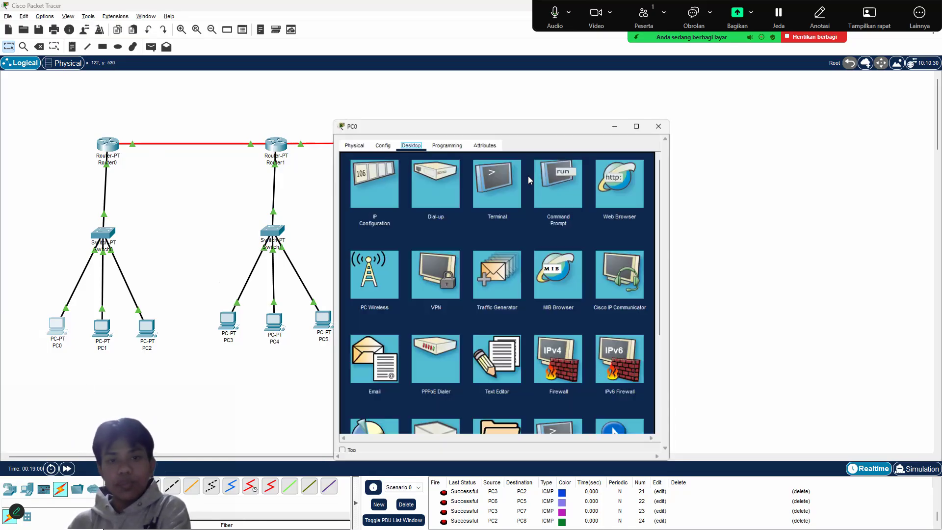
left_click(366, 179)
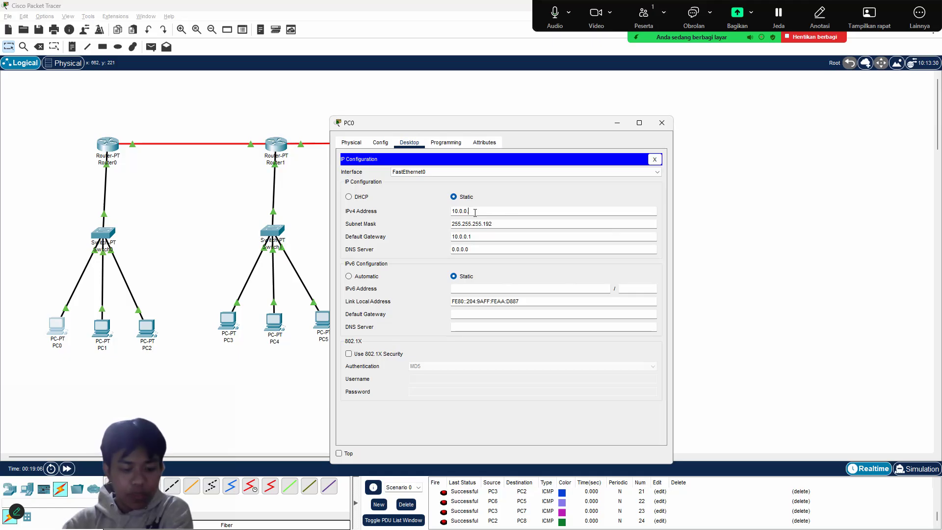
left_click(661, 122)
Send a simple PDU from PC0 to Router0.
left_click(151, 46)
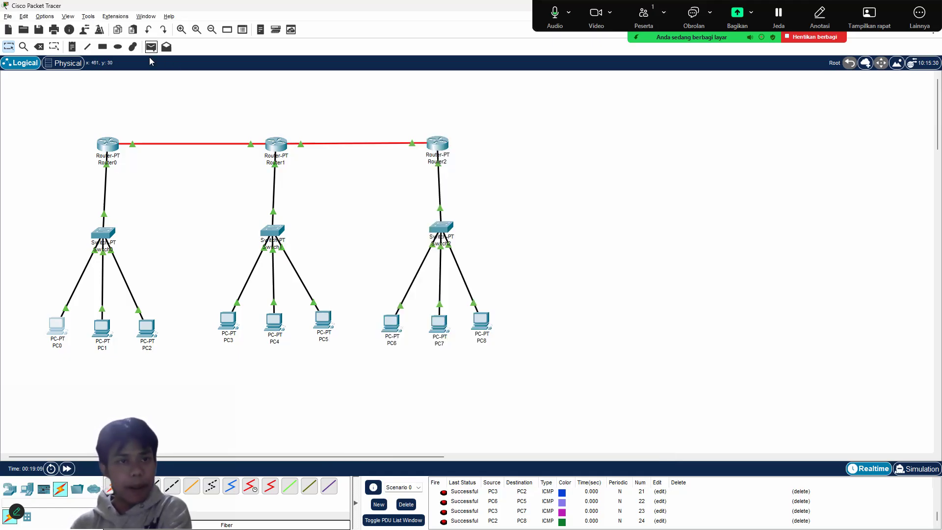
left_click(57, 325)
left_click(108, 158)
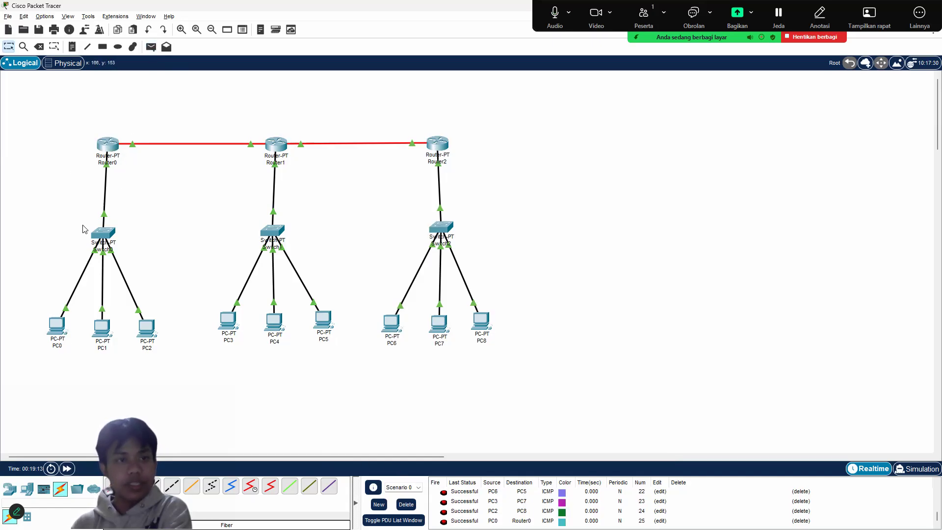
Try to set PC1's IPv4 address to 10.0.0.63 in its IP configuration.
left_click(101, 329)
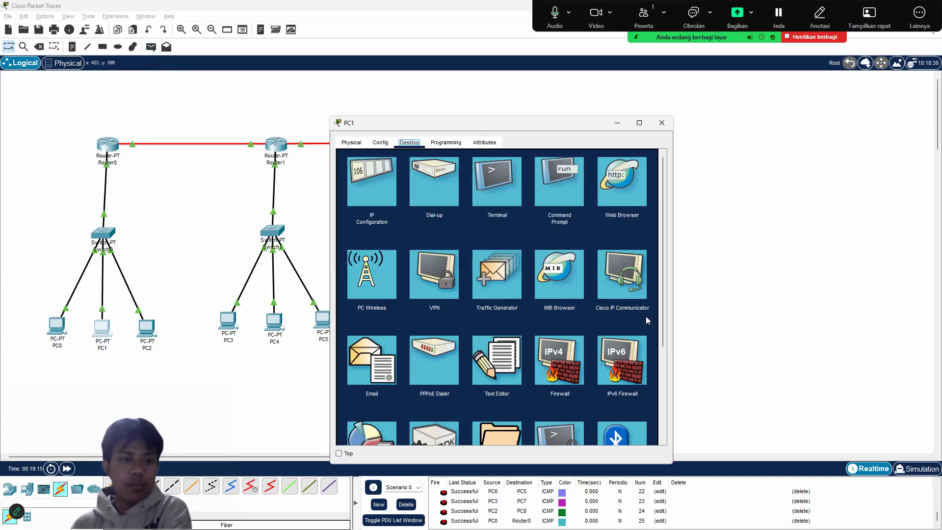
left_click(364, 186)
left_click(505, 210)
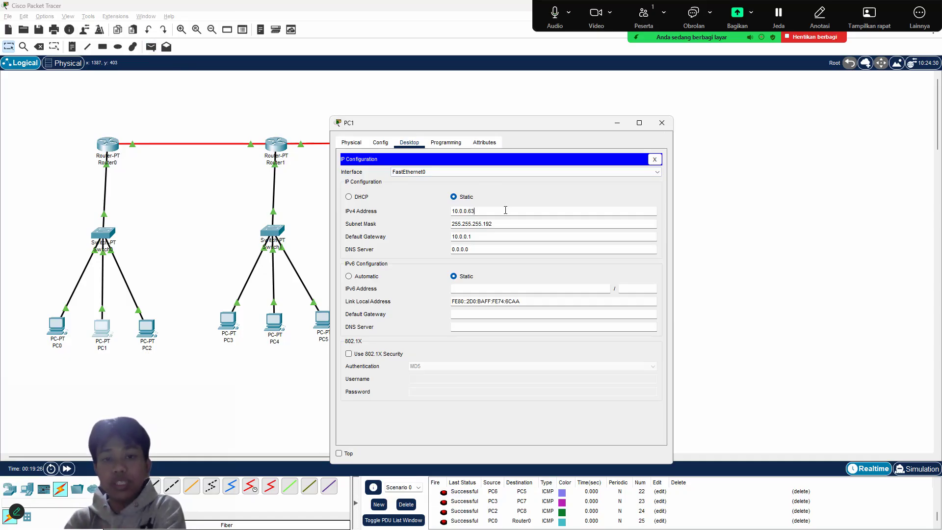
left_click(655, 159)
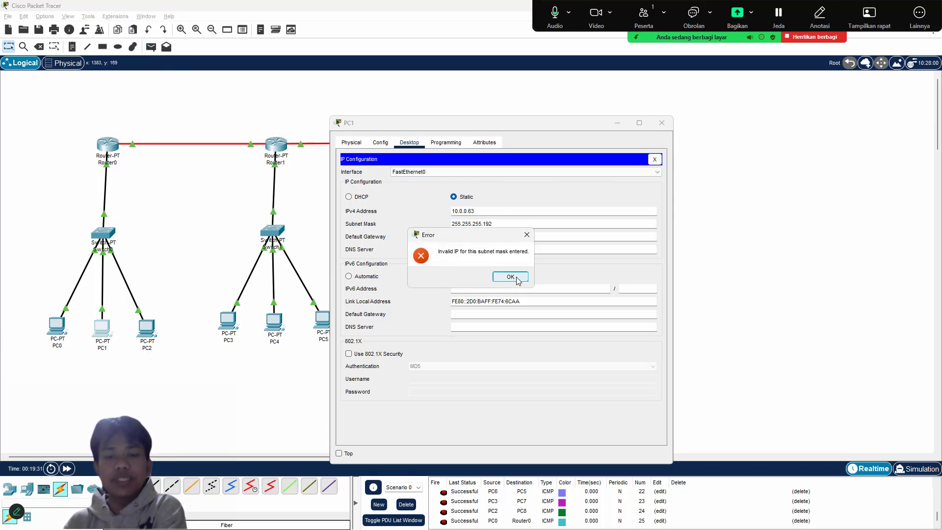
left_click(510, 277)
Set PC1's IPv4 address to 10.0.0.3 and subnet mask to 255.255.255.192, and close its window.
left_click(479, 211)
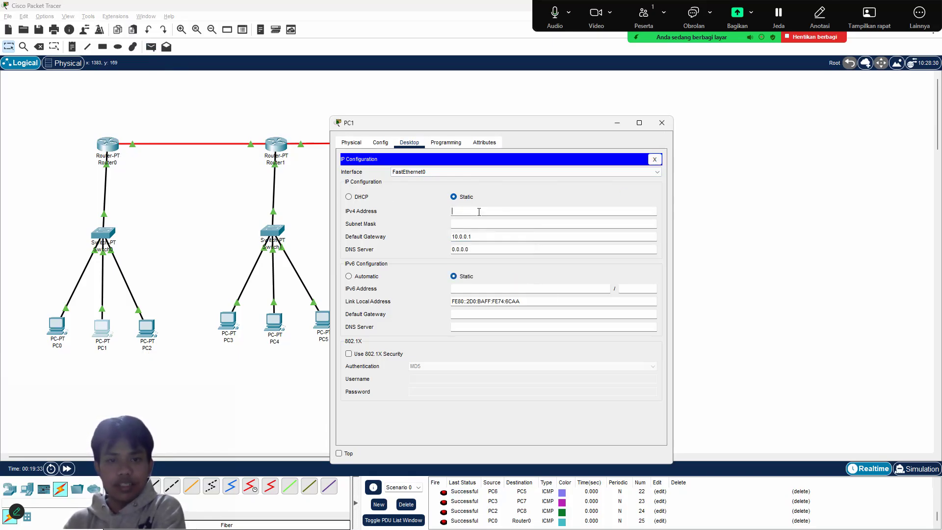
type("10.0.0.3")
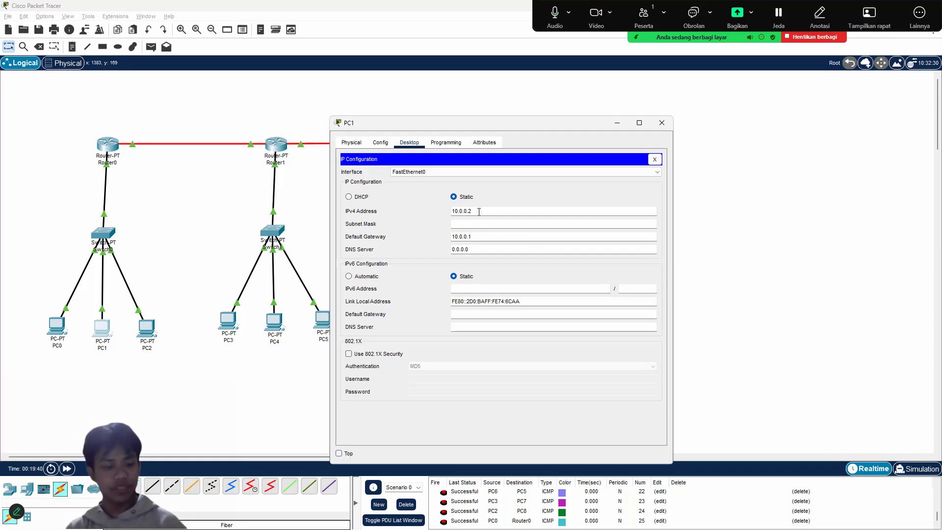
key("Return")
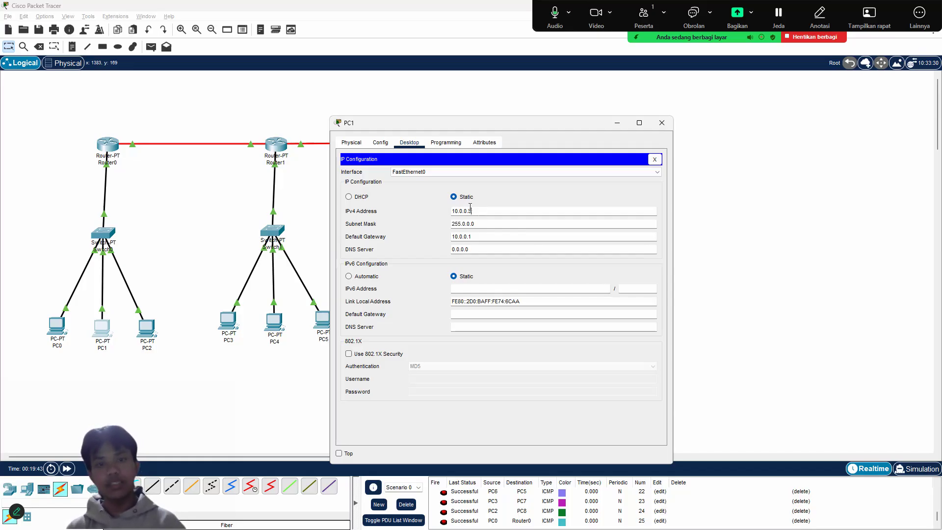
key("Tab")
type("255.255")
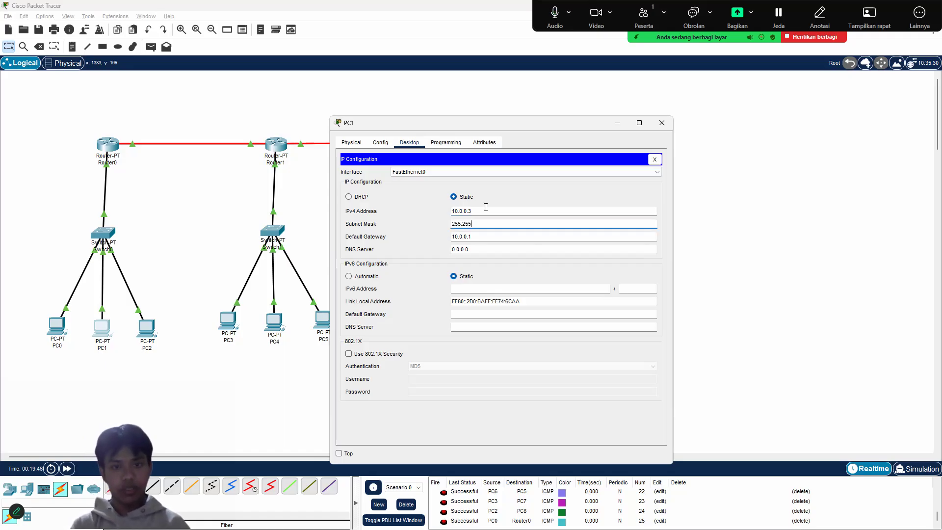
type(".255.192")
left_click(654, 159)
left_click(661, 122)
left_click(243, 323)
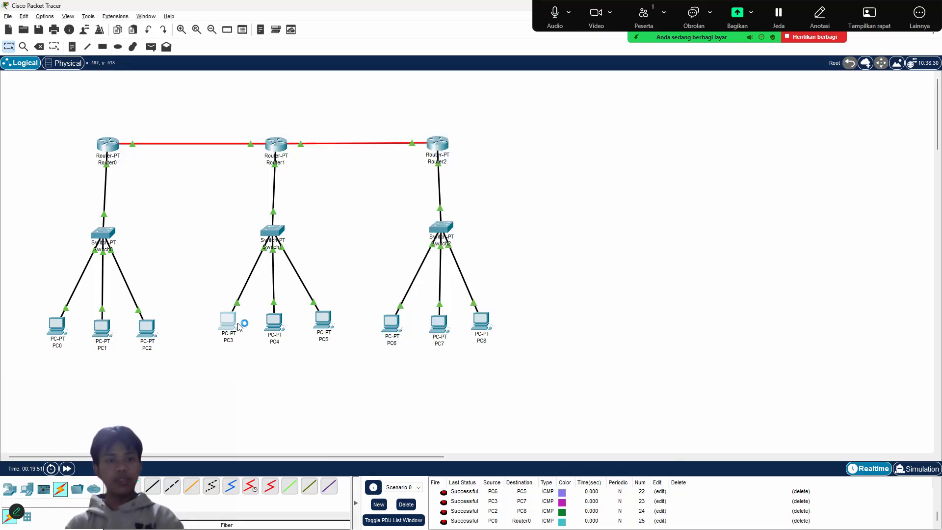
left_click(662, 122)
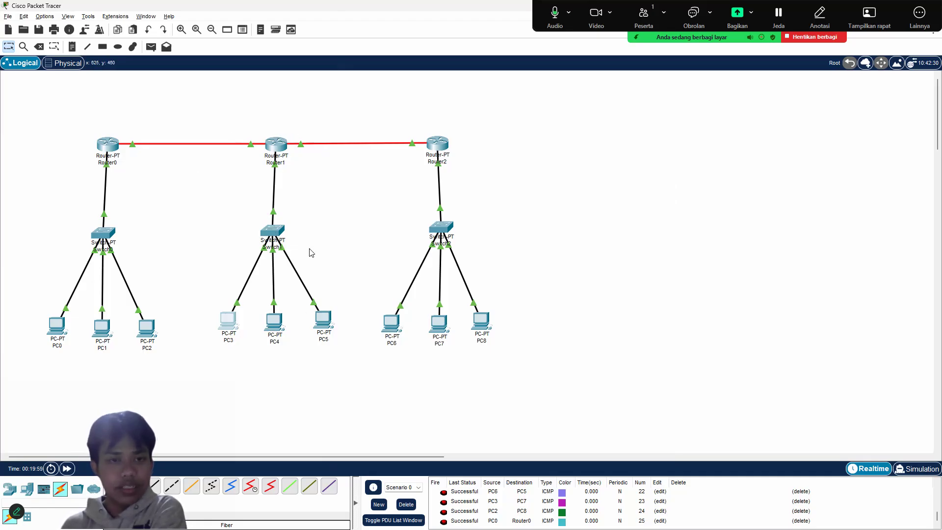
Set PC3's IPv4 address to 172.16.0.30 in its IP configuration and close its window.
left_click_drag(227, 325, 229, 326)
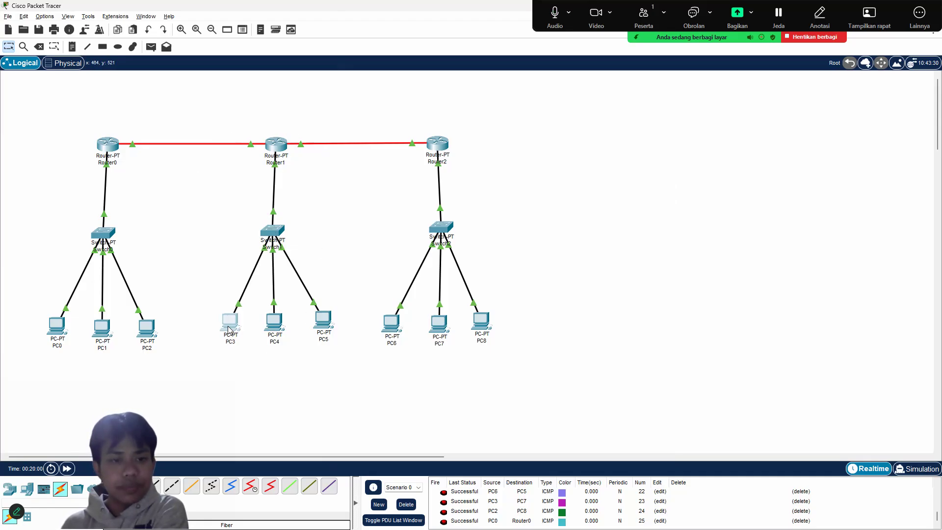
left_click(231, 325)
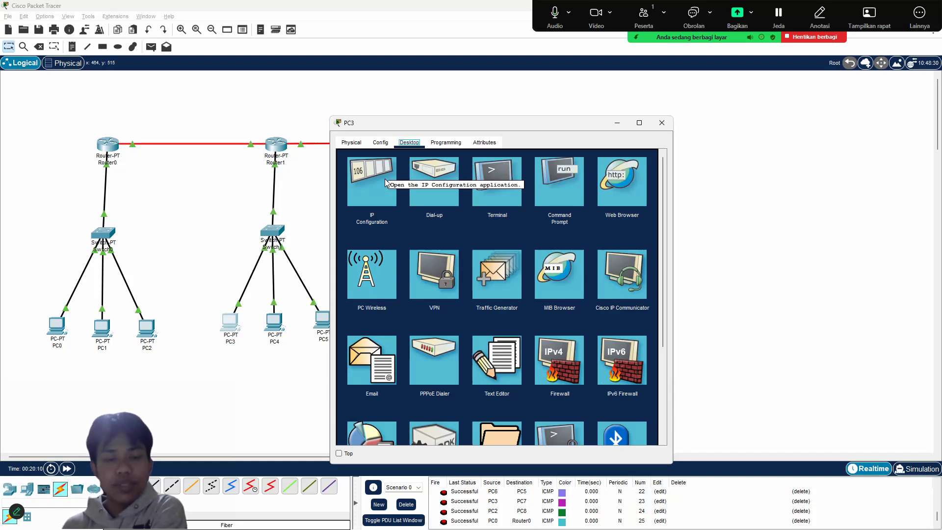
left_click(386, 182)
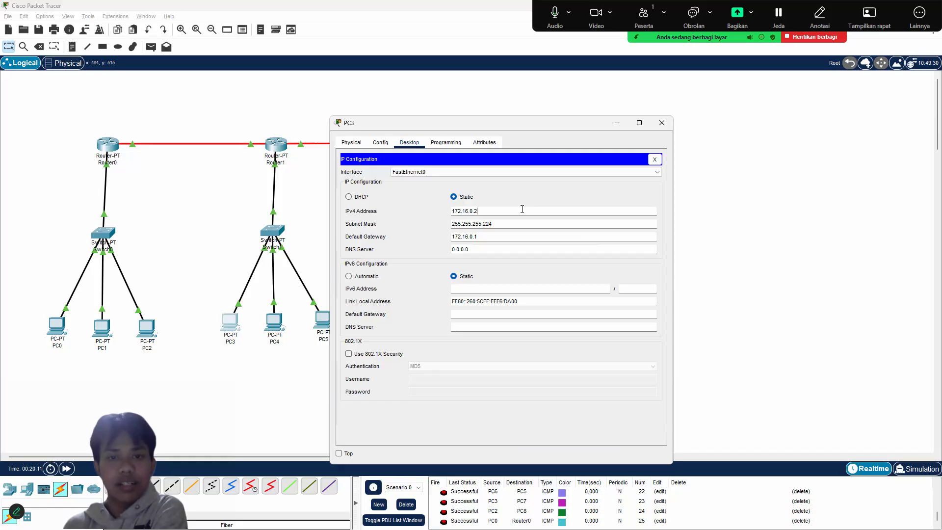
type("3")
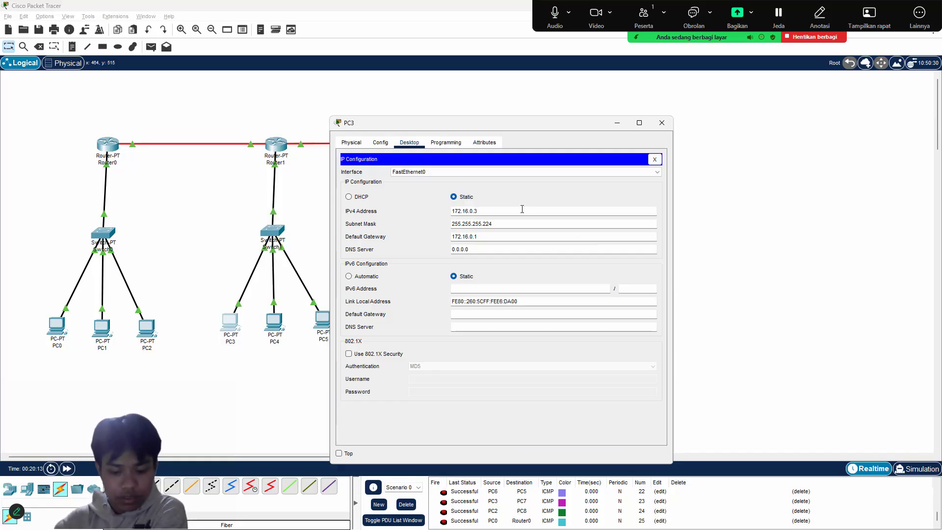
type("0")
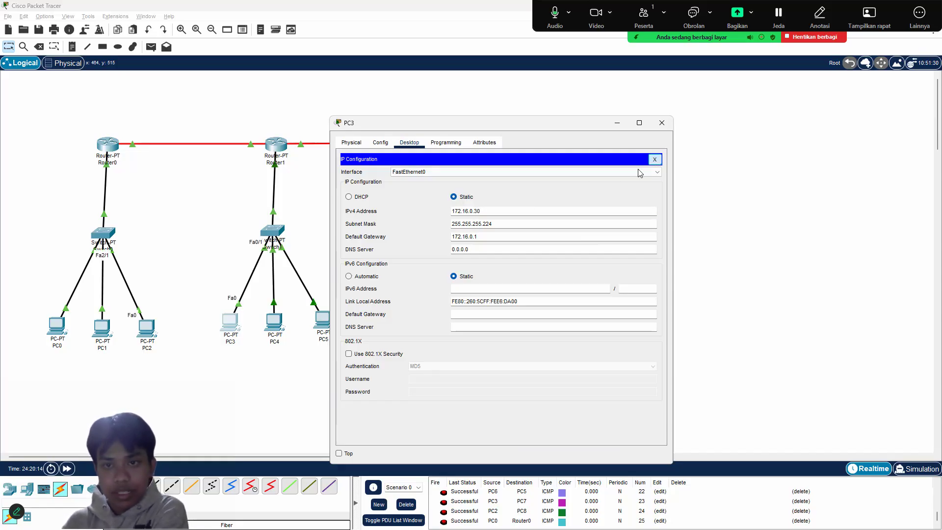
left_click(654, 160)
left_click(662, 123)
Send a simple PDU from PC3 to Router1 and check its entry in the PDU list.
left_click(151, 46)
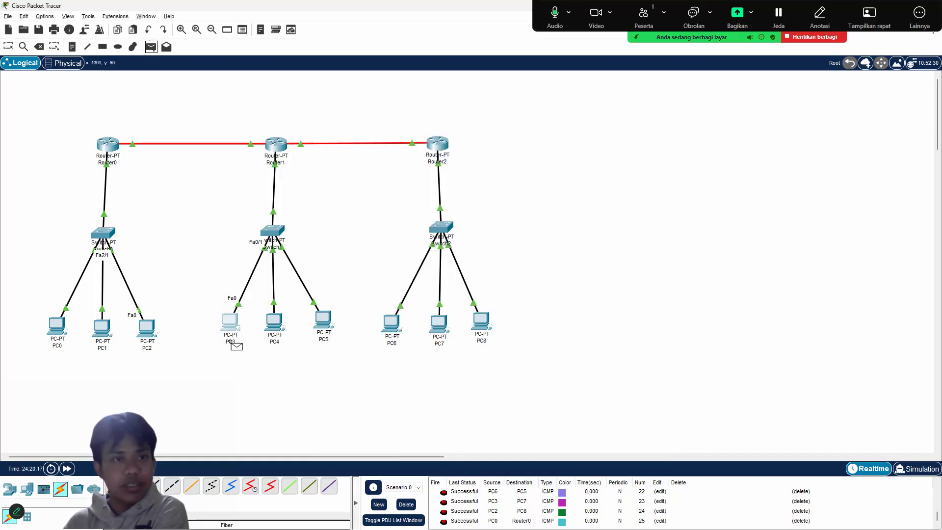
left_click(229, 322)
left_click(276, 143)
scroll(539, 505, "down", 8)
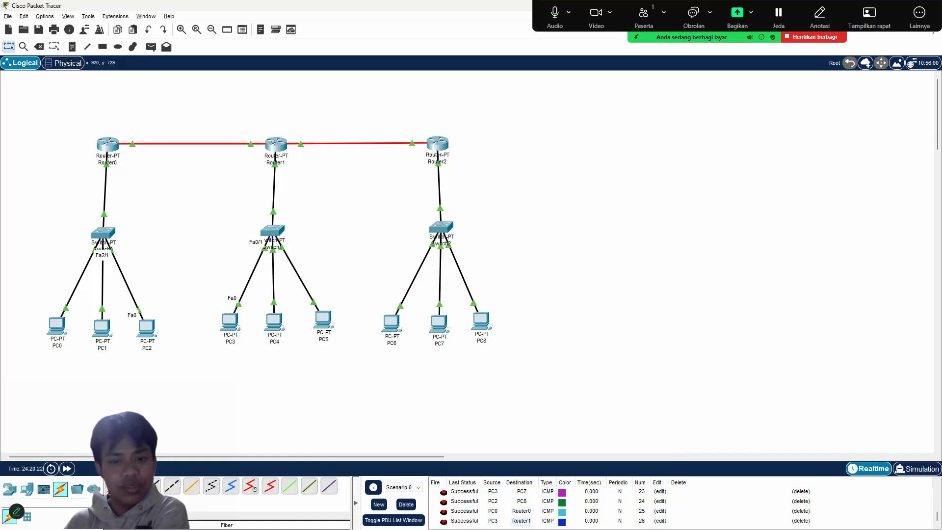
Try to set PC4's IPv4 address to 172.16.0.31 in its IP configuration.
left_click(278, 331)
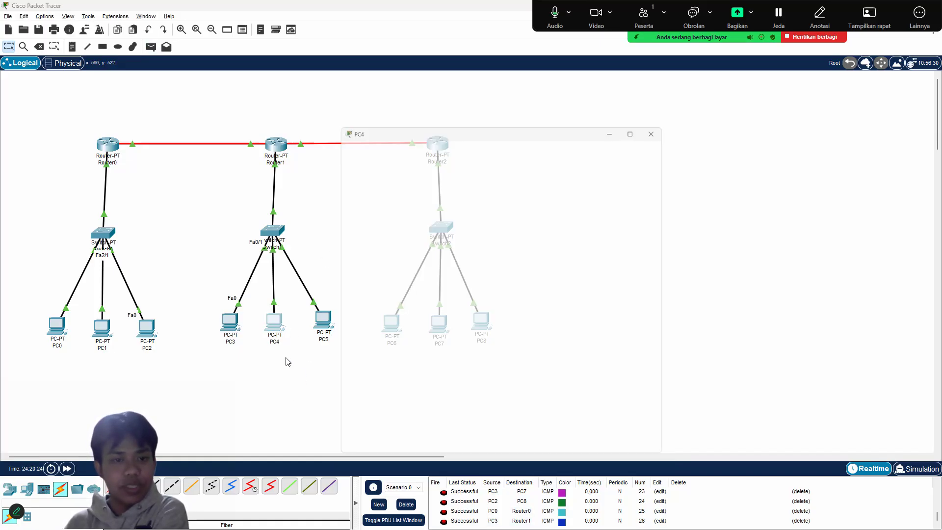
left_click(397, 183)
left_click(533, 213)
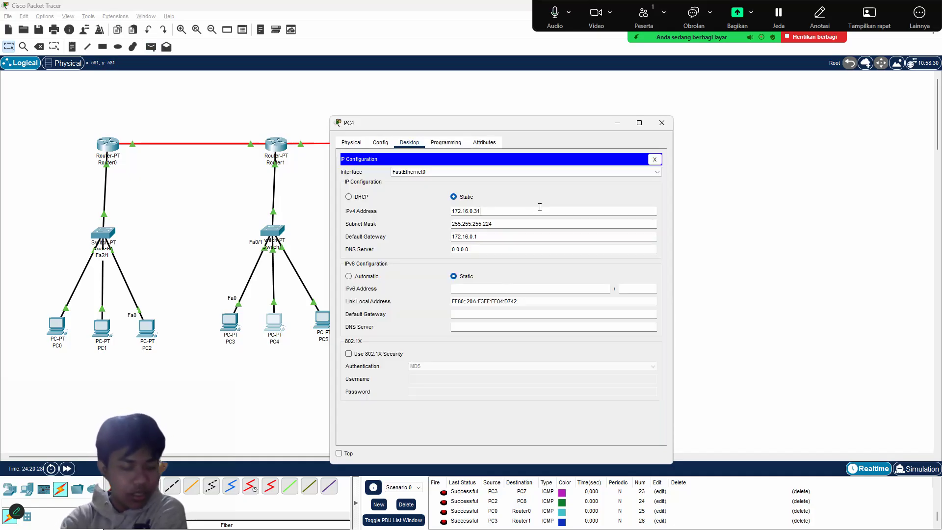
type("1")
key("Return")
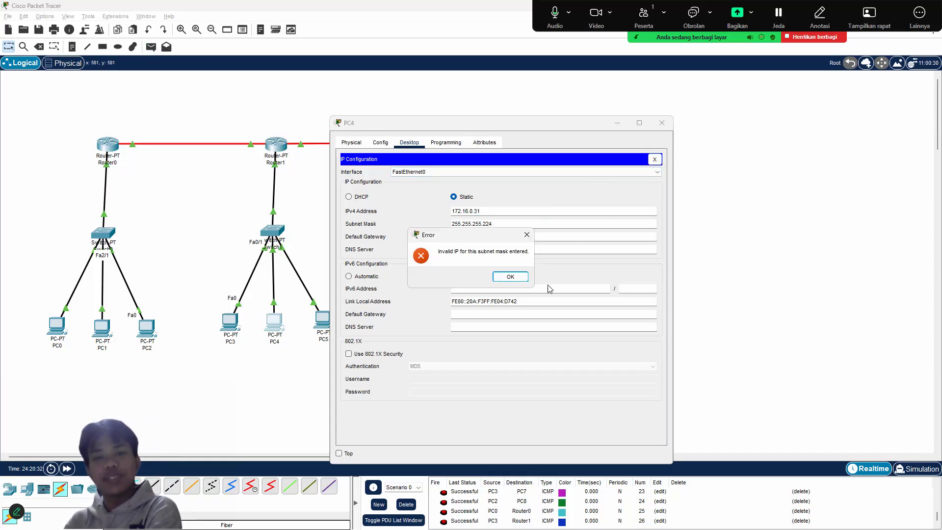
left_click(510, 277)
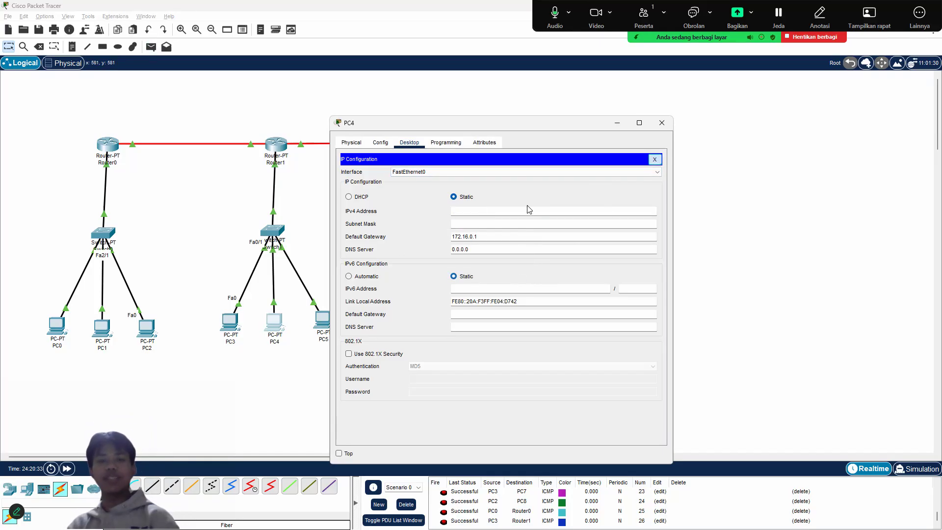
Set PC4's IPv4 address to 172.16.0.3 and subnet mask to 255.255.255.224, and close its window.
left_click(543, 210)
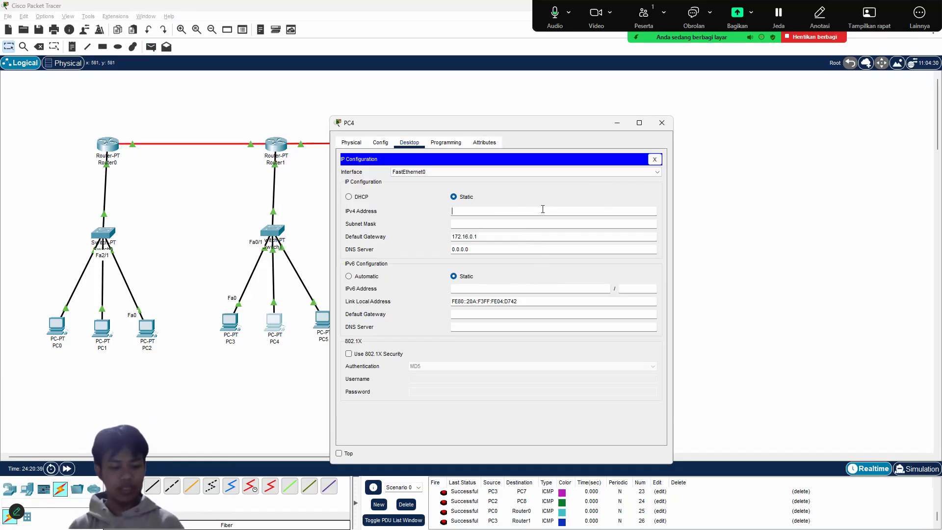
type("172.16")
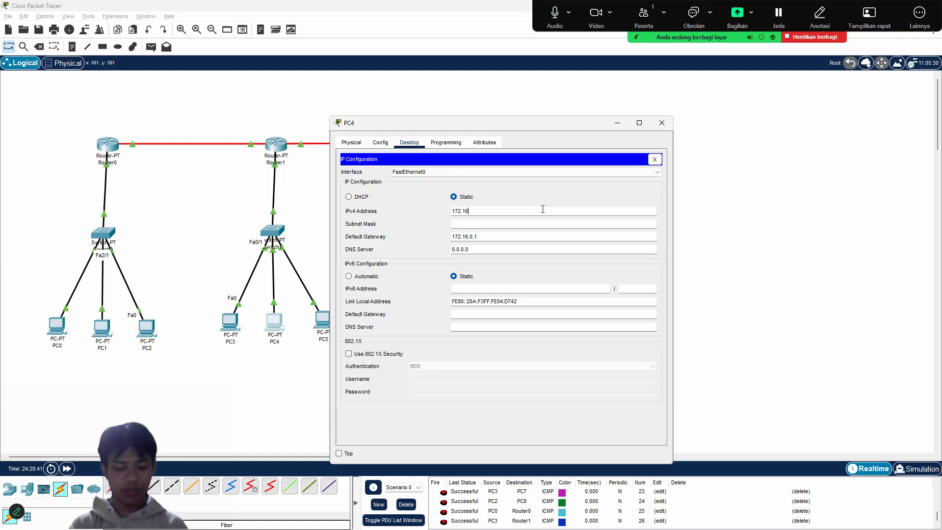
type(".0.3")
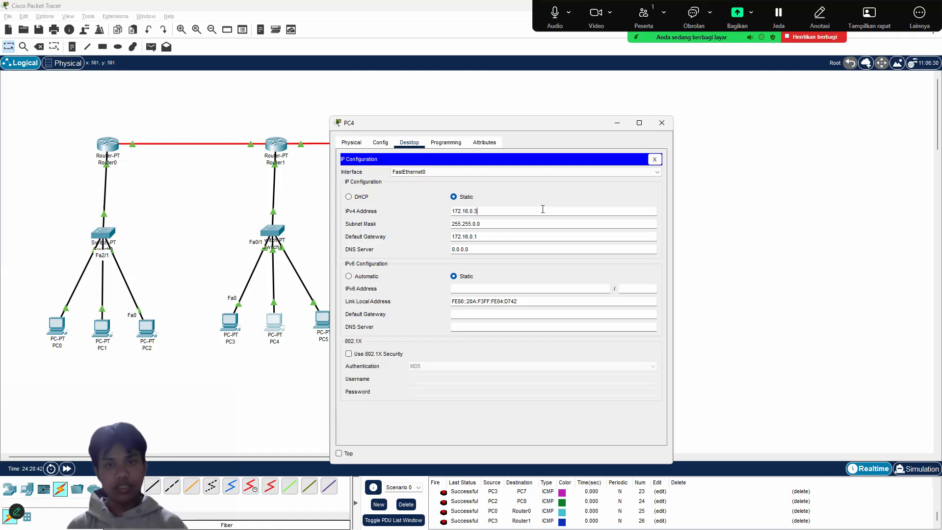
left_click(553, 220)
key("BackSpace")
key("BackSpace")
key("BackSpace")
type("255.224")
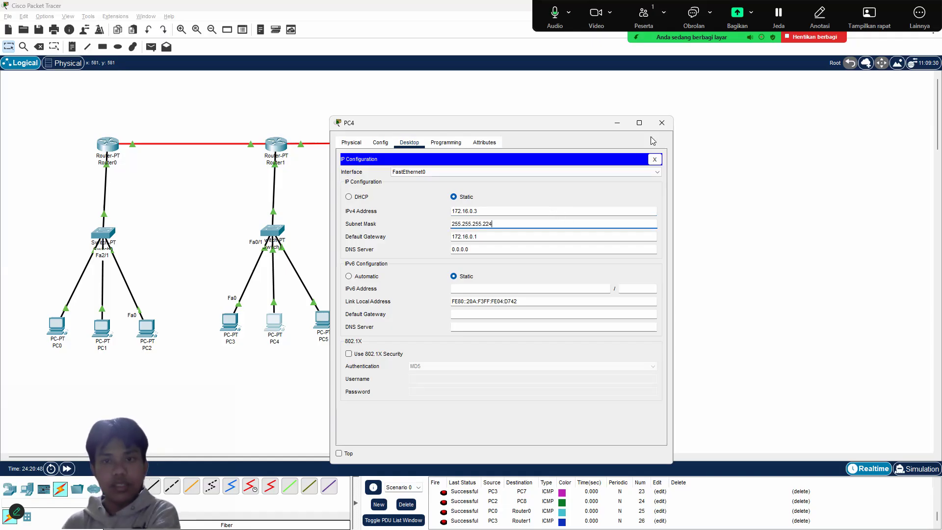
left_click(662, 122)
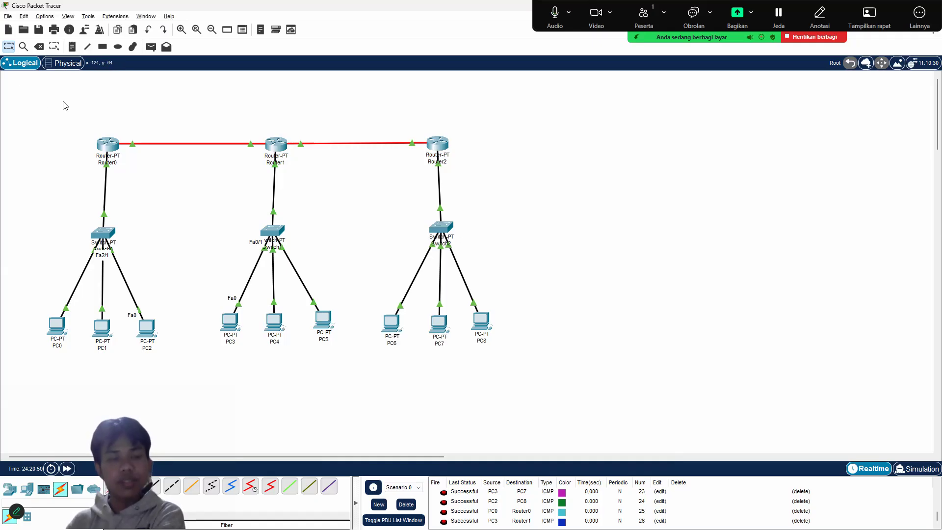